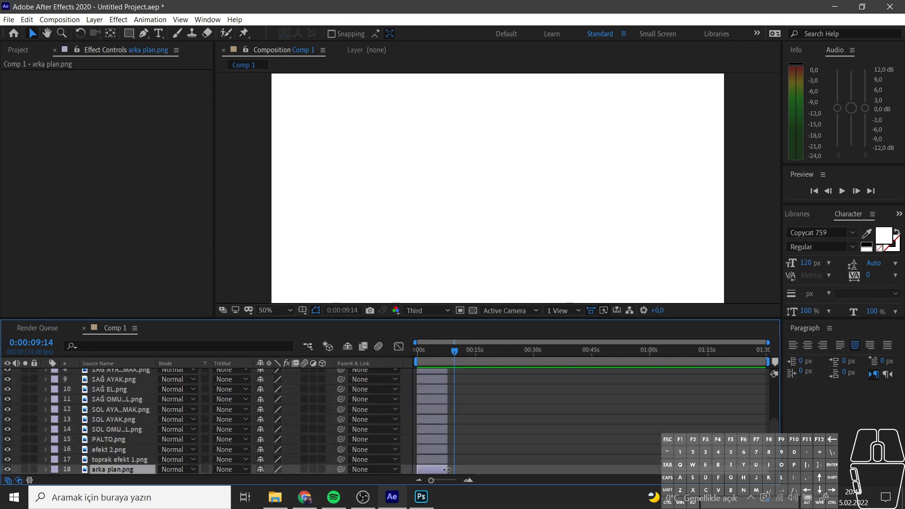
Trim the toprak efekt 1 and efekt 2 layers to short clips near the composition start and return to time zero.
left_click_drag(423, 461, 422, 461)
left_click_drag(454, 352, 417, 352)
left_click_drag(431, 480, 446, 480)
left_click_drag(434, 459, 429, 449)
left_click_drag(493, 450, 438, 449)
mouse_move(417, 352)
left_mouse_down()
mouse_move(431, 354)
mouse_move(416, 354)
left_mouse_up()
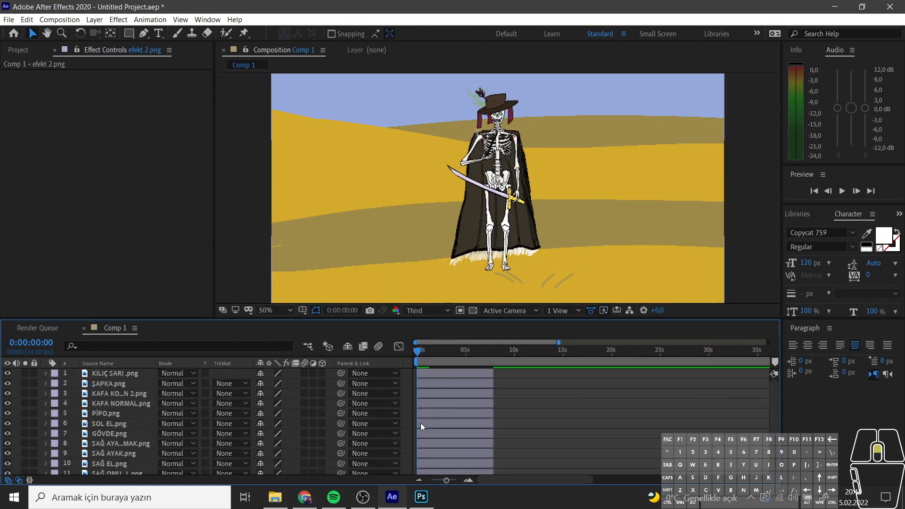
Shift all character layers from ŞAPKA down to PALTO later in time, to start at about 3 seconds.
scroll(421, 423, "down", 3)
left_click(431, 430)
left_click(433, 439)
scroll(433, 436, "up", 3)
left_click(434, 385, "shift")
scroll(433, 387, "down", 3)
left_click_drag(425, 437, 451, 437)
scroll(456, 437, "up", 3)
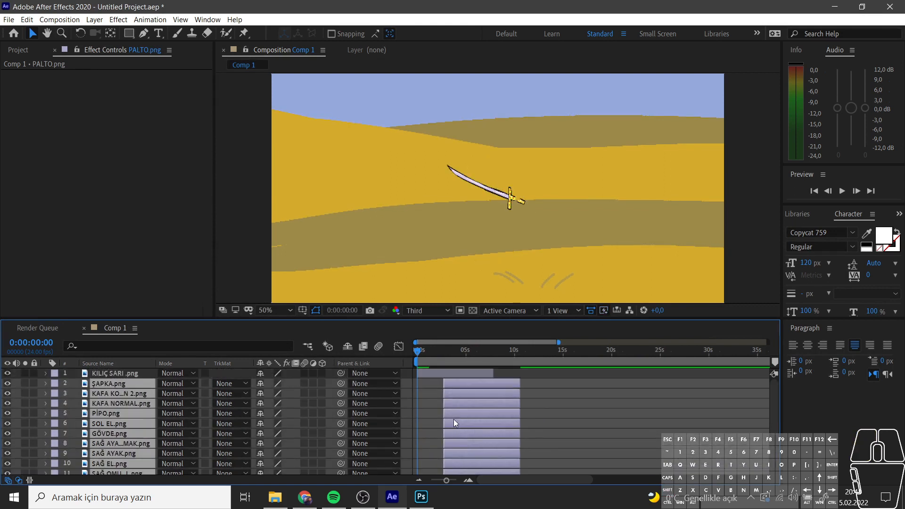
Rotate the KILIÇ SARI sword so its blade points straight down and place it over the front dunes.
double_click(499, 194)
left_click(296, 49)
left_click(81, 34)
left_click_drag(463, 176, 502, 226)
left_click(33, 33)
mouse_move(503, 187)
left_mouse_down()
mouse_move(488, 245)
mouse_move(494, 174)
left_mouse_up()
scroll(472, 176, "up", 1)
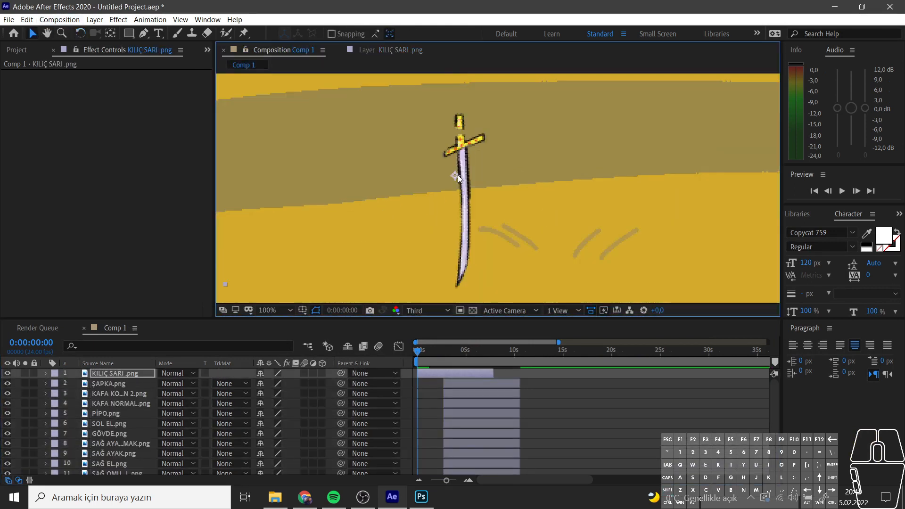
scroll(459, 177, "down", 2)
Switch to Photoshop and hide every layer except the front dune on Katman 164.
left_click(421, 496)
left_click(762, 361, "alt")
scroll(797, 393, "down", 10)
left_click(796, 426)
left_click(13, 62)
left_click(509, 358)
left_click_drag(762, 348, 760, 430)
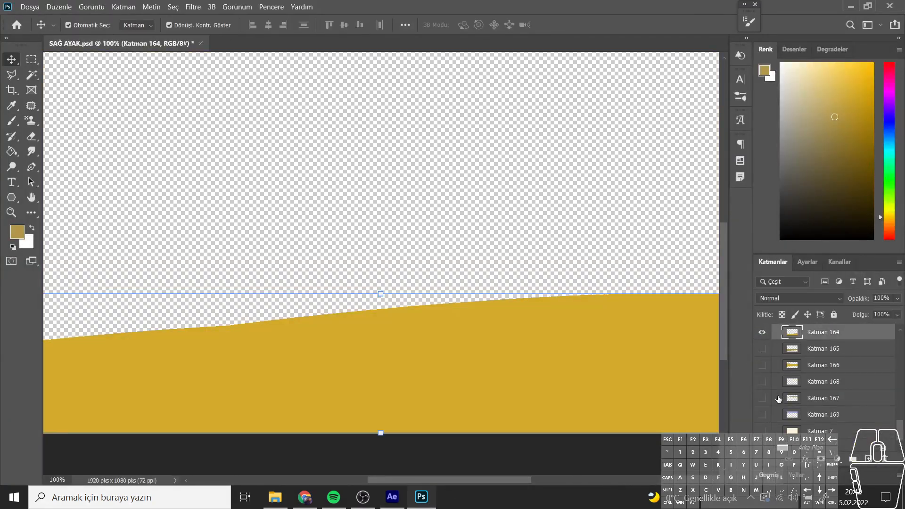
scroll(792, 401, "up", 2)
Save the isolated front dune as a PNG named arka plan ön.
left_click(29, 7)
left_click(52, 143)
type("arka plan ön")
left_click(250, 349)
left_click(241, 304)
left_click(527, 448)
left_click(526, 144)
Switch to After Effects, add arka plan ön.png as the composition's top layer and duplicate it.
left_click(275, 496)
left_click(392, 496)
scroll(454, 455, "down", 8)
scroll(133, 374, "up", 8)
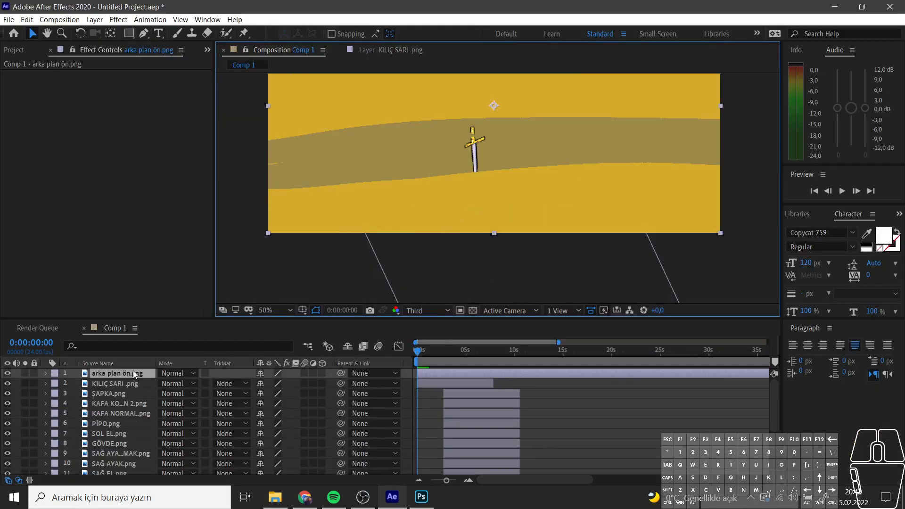
left_click_drag(446, 480, 448, 480)
key("ctrl+d")
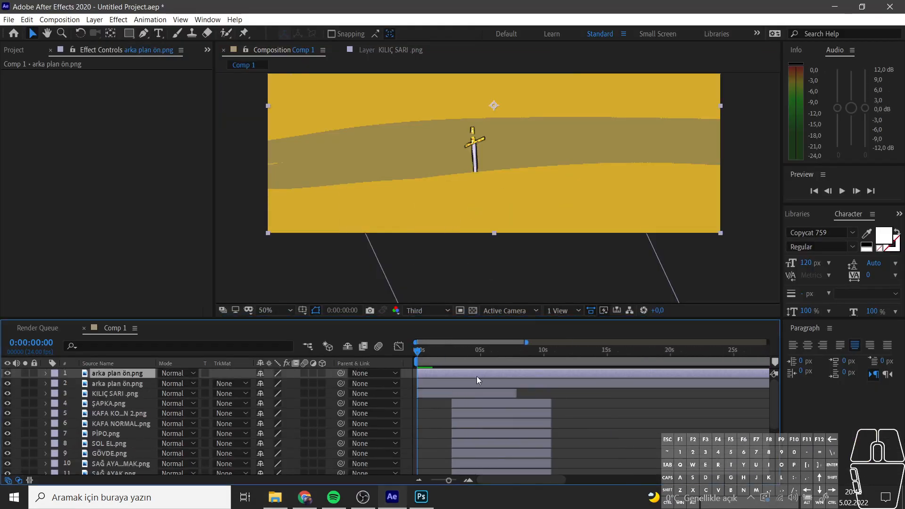
Lower the two arka plan ön layers slightly and reposition the sword on the front dune.
left_click(464, 383)
left_click(445, 392)
left_click_drag(439, 395, 439, 389)
left_click_drag(471, 158, 482, 151)
left_click_drag(399, 204, 398, 235)
left_click(428, 383)
left_click_drag(432, 198, 431, 227)
left_click(454, 392)
left_click_drag(481, 163, 500, 214)
Select the toprak efekt 1 layer and place its dust marks around the sword's blade.
scroll(499, 424, "down", 5)
left_click(136, 459)
left_click(137, 449, "ctrl")
key("ctrl+z")
left_click(439, 448)
scroll(441, 442, "up", 5)
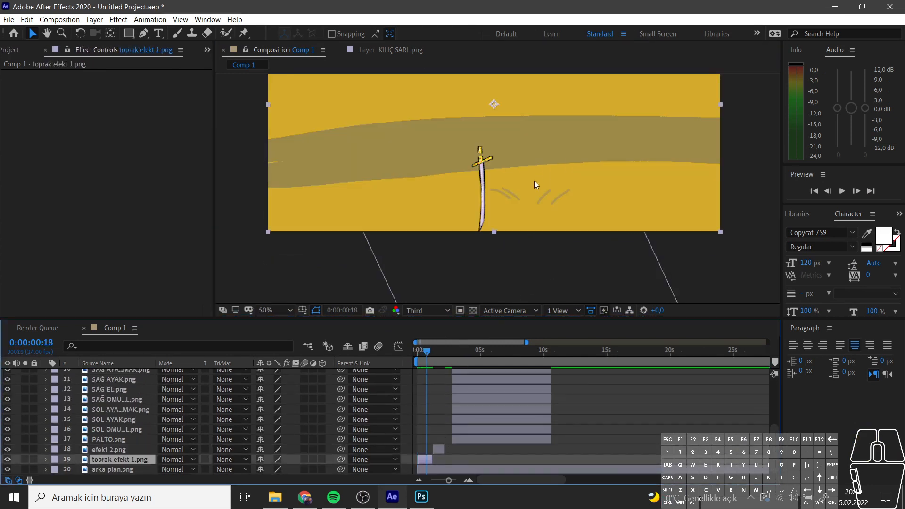
double_click(534, 182)
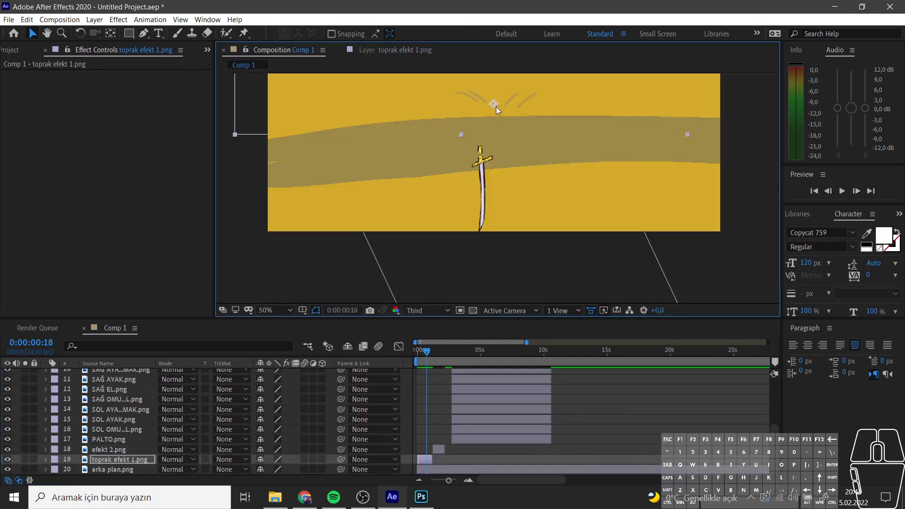
left_click_drag(495, 107, 487, 196)
Move the efekt 2 dust marks down to the sword's blade and shift their clip slightly earlier.
double_click(439, 449)
left_click(283, 50)
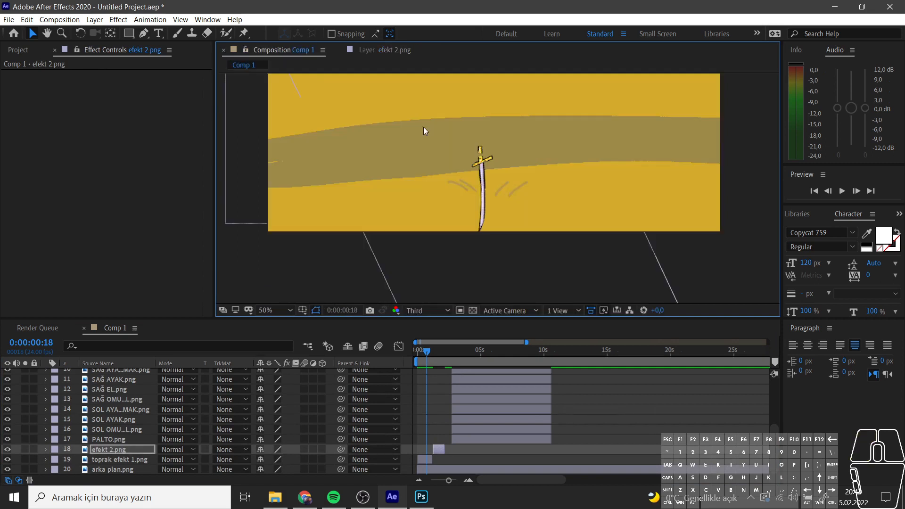
left_click_drag(426, 351, 437, 352)
left_click_drag(492, 103, 483, 193)
left_click_drag(436, 352, 417, 372)
left_click_drag(439, 449, 431, 451)
Fine-tune the two dust effects by moving them slightly right and up beside the sword.
mouse_move(418, 352)
left_mouse_down()
mouse_move(429, 355)
mouse_move(416, 359)
mouse_move(408, 347)
mouse_move(420, 353)
left_mouse_up()
scroll(118, 381, "up", 5)
scroll(427, 453, "down", 5)
left_click(428, 454)
left_click(423, 464, "ctrl")
left_click(437, 459)
left_click(421, 464)
left_click_drag(487, 190, 505, 185)
left_click_drag(421, 352, 428, 350)
left_click(428, 454)
left_click_drag(488, 190, 498, 188)
Shift the toprak efekt 1 and efekt 2 clips together to start at about 1.5 seconds.
mouse_move(427, 352)
left_mouse_down()
mouse_move(440, 352)
mouse_move(415, 353)
left_mouse_up()
left_click(138, 465, "ctrl")
scroll(420, 377, "up", 5)
left_click_drag(121, 382, 125, 465)
left_click(419, 358)
left_click_drag(449, 481, 455, 480)
left_click_drag(423, 460, 454, 460)
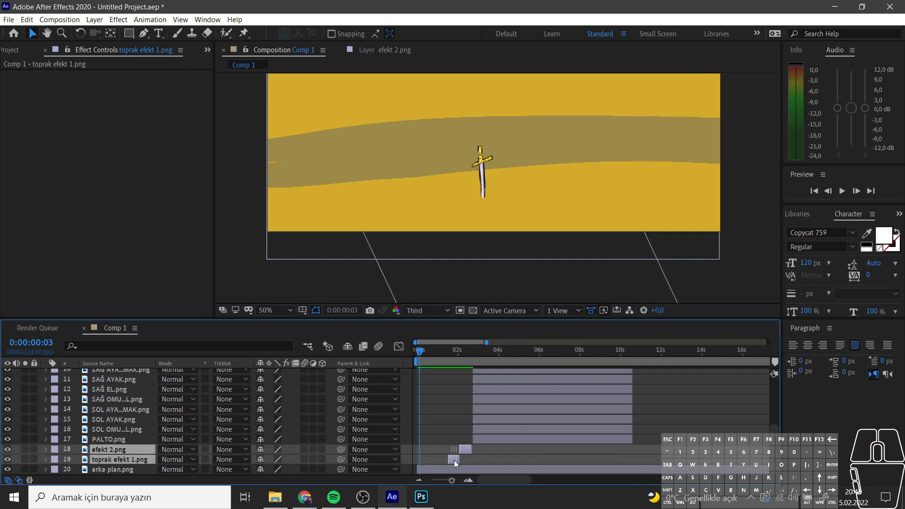
Shift the character layers from ŞAPKA to PALTO to start at about 9 seconds, and extend KILIÇ SARI to the composition's end.
left_click(542, 439)
scroll(540, 424, "up", 5)
left_click(539, 403, "shift")
left_click_drag(539, 402, 670, 402)
left_click_drag(577, 393, 706, 393)
left_click_drag(455, 480, 440, 480)
left_click_drag(503, 394, 721, 395)
scroll(518, 425, "down", 5)
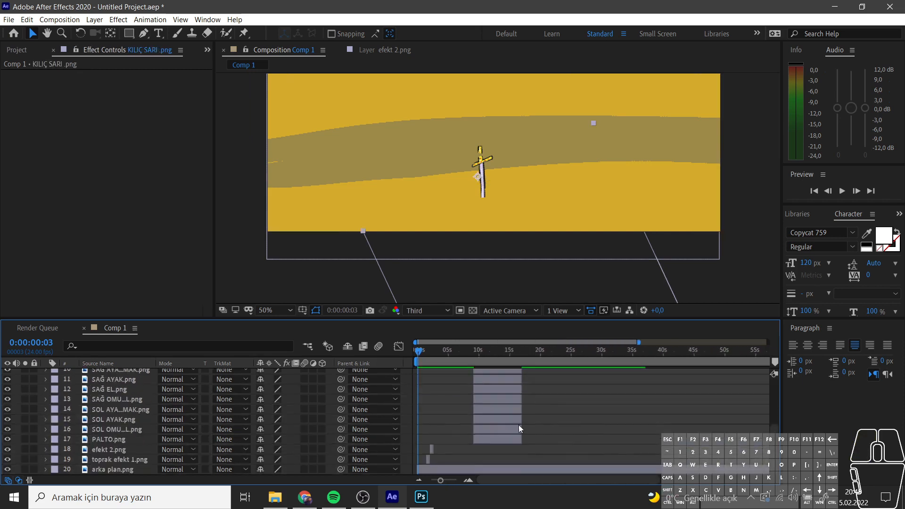
Add Position, Scale and Rotation keyframes to the KILIÇ SARI layer at time zero.
scroll(518, 425, "up", 5)
left_click_drag(440, 480, 456, 480)
left_click_drag(435, 357, 416, 354)
left_click(46, 394)
left_click(57, 404)
left_click_drag(75, 423, 75, 443)
left_click_drag(454, 480, 447, 481)
Shift the ŞAPKA layer's clip back to start at time zero.
scroll(521, 410, "down", 2)
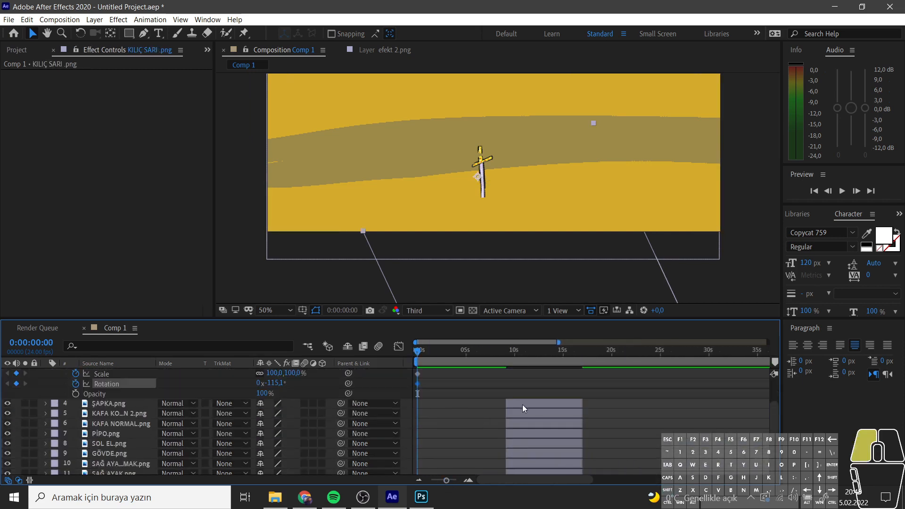
left_click(522, 404)
scroll(519, 435, "up", 2)
left_click_drag(518, 463, 428, 461)
scroll(492, 198, "down", 2)
Move the ŞAPKA layer's anchor point onto the hat and place the hat on the sand to the right of the sword.
double_click(492, 123)
left_click_drag(488, 179, 495, 84)
left_click(283, 50)
scroll(509, 198, "up", 2)
left_click_drag(526, 208, 526, 193)
left_click_drag(482, 128, 559, 204)
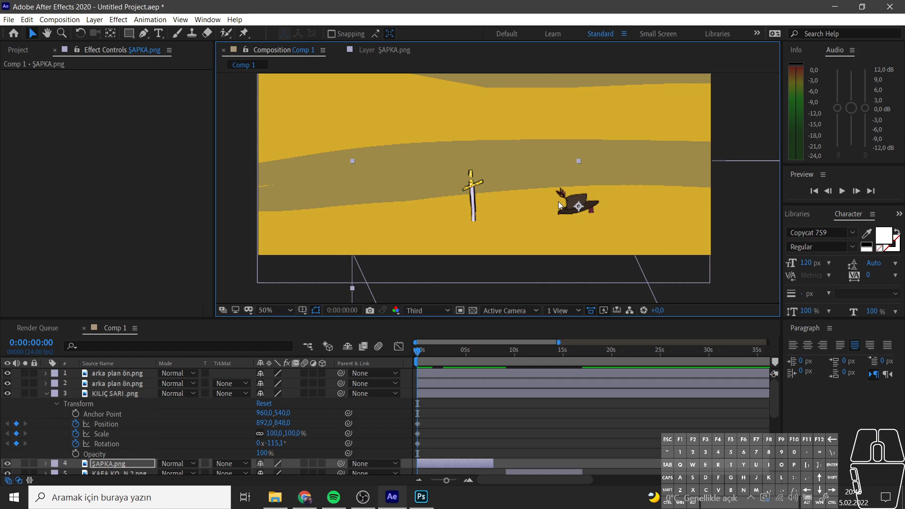
Shift the SAĞ EL layer's clip to start at 0:00:01:13, together with the first dust effect.
scroll(520, 417, "down", 5)
left_click(519, 417)
left_click(513, 451)
left_click_drag(515, 451, 439, 452)
left_click_drag(428, 353, 432, 356)
scroll(443, 396, "down", 3)
mouse_move(443, 387)
left_mouse_down()
mouse_move(451, 388)
mouse_move(439, 387)
left_mouse_up()
left_click_drag(437, 353, 431, 357)
left_click_drag(446, 480, 448, 483)
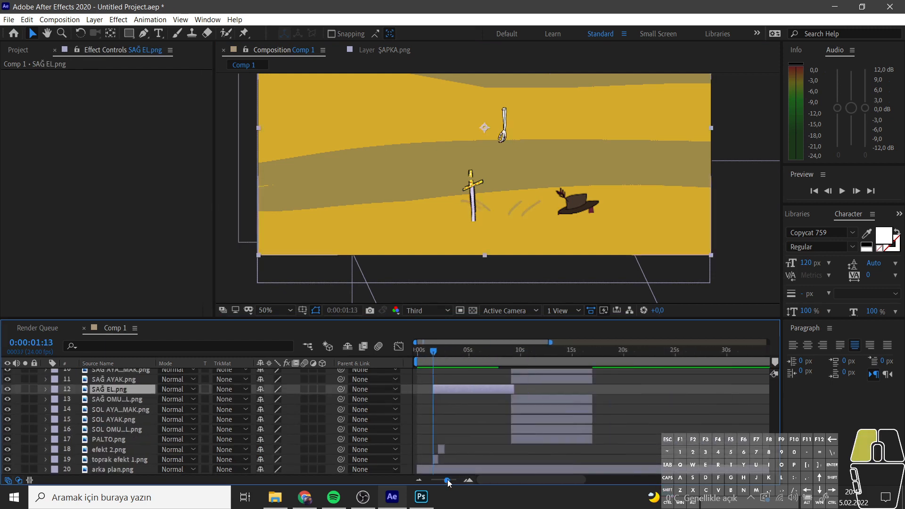
Move the SAĞ EL layer's anchor point to the upper end of the forearm.
double_click(401, 200)
mouse_move(512, 160)
left_mouse_down()
mouse_move(404, 238)
mouse_move(515, 149)
left_mouse_up()
left_click(260, 50)
Rotate the SAĞ EL forearm so the hand points upward and place it on the sand between sword and hat.
scroll(528, 162, "down", 2)
left_click_drag(466, 178, 404, 221)
scroll(476, 224, "up", 2)
scroll(488, 189, "up", 1)
left_click(80, 33)
left_click(33, 33)
left_click_drag(436, 268, 549, 193)
Keyframe the SAĞ EL arm's rise, raised at 0:00:02:10 and lowered into the sand at 0:00:01:13.
left_click_drag(435, 351, 443, 355)
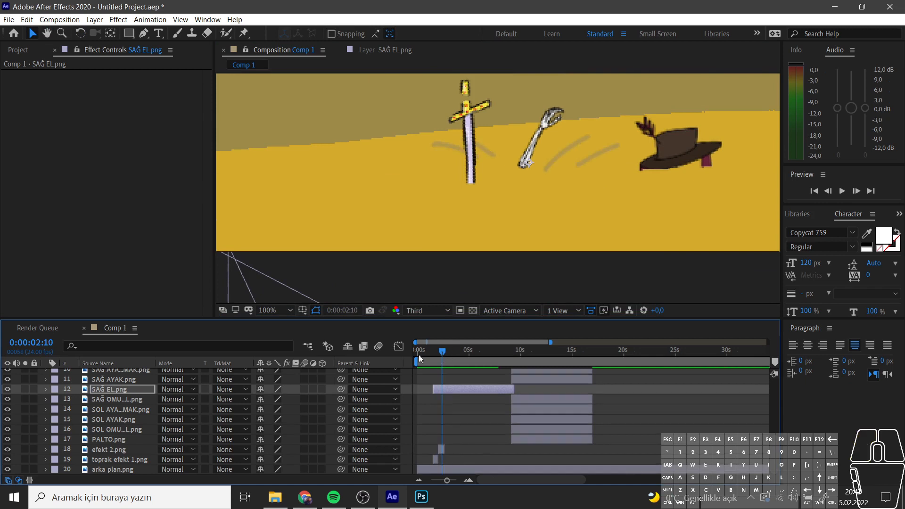
left_click(46, 389)
left_click(55, 401)
left_click(434, 354)
left_click_drag(528, 163, 516, 211)
key("w")
left_click(33, 33)
Rotate the SAĞ EL arm to -91,3° at about 3 seconds so it lies flat toward the hat.
left_click_drag(434, 352, 449, 353)
key("w")
left_click_drag(562, 126, 598, 176)
left_click(33, 34)
Raise the SAĞ EL arm slightly at 0:00:03:16 and rotate it to -67,1° so the hand tilts down.
left_click_drag(450, 353, 455, 355)
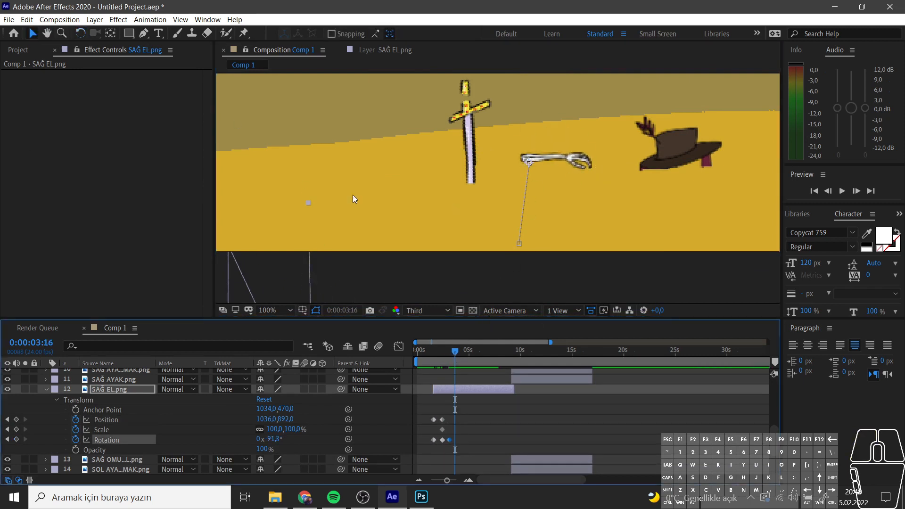
left_click_drag(558, 158, 559, 139)
key("w")
left_click_drag(580, 141, 578, 161)
Move the hat closer to the hand and add Position, Scale and Rotation keyframes to ŞAPKA at 0:00:04:06.
left_click_drag(455, 353, 459, 374)
scroll(438, 398, "up", 3)
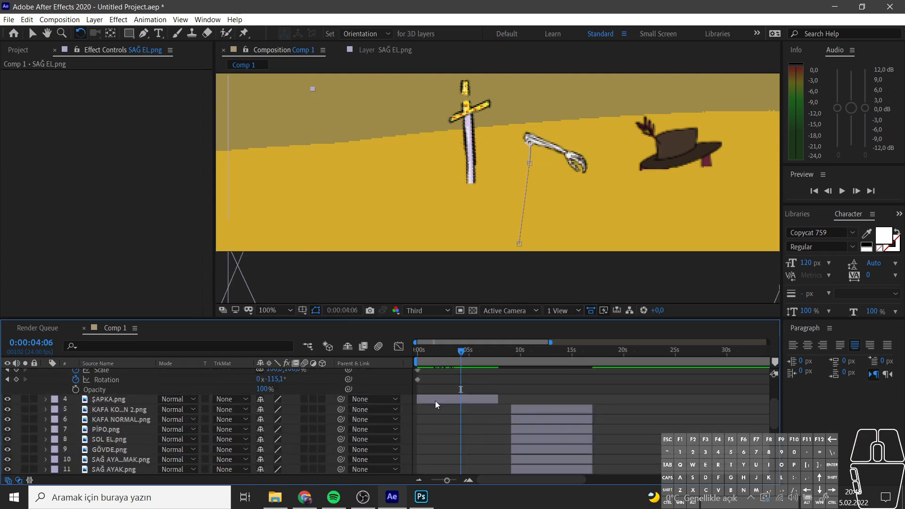
left_click(434, 401)
left_click(231, 50)
left_click(33, 34)
left_click_drag(675, 151, 644, 153)
left_click(46, 400)
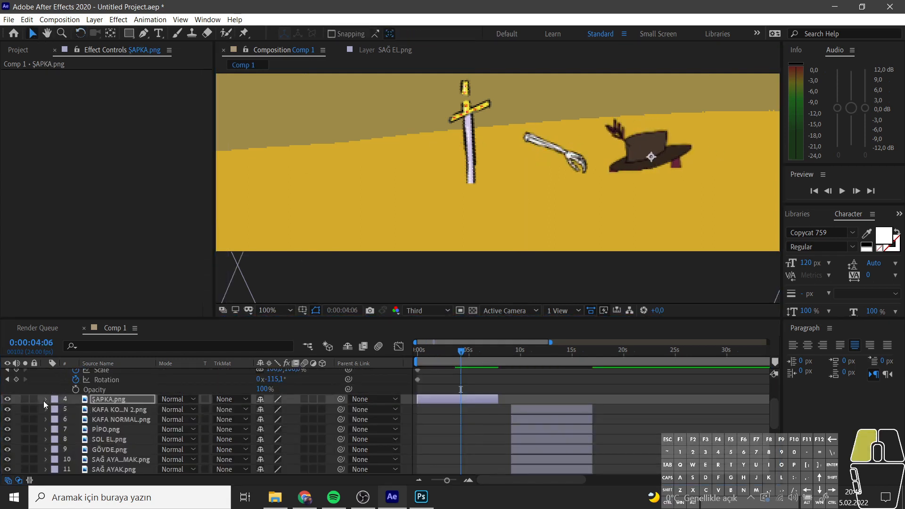
left_click(57, 411)
left_click_drag(76, 429, 77, 449)
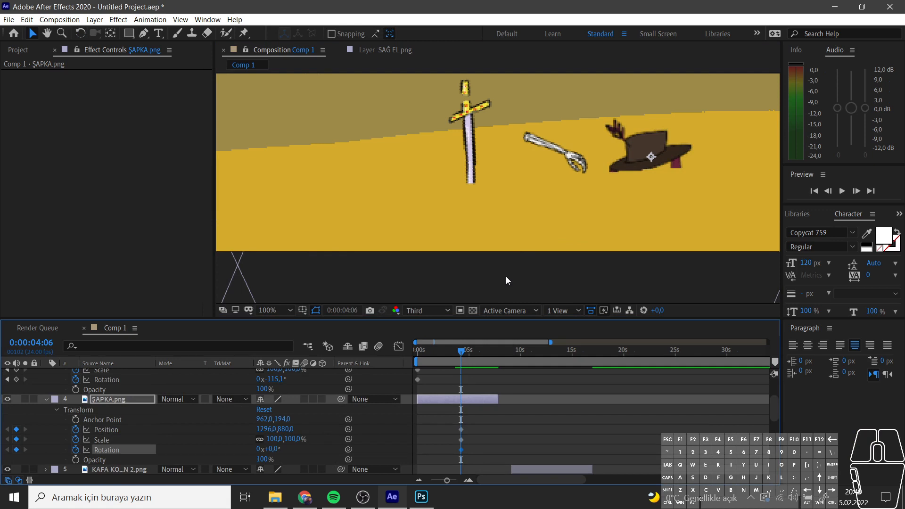
Shift the SOL EL layer to start at 0:00:01:13 and show its Transform properties.
scroll(471, 445, "down", 4)
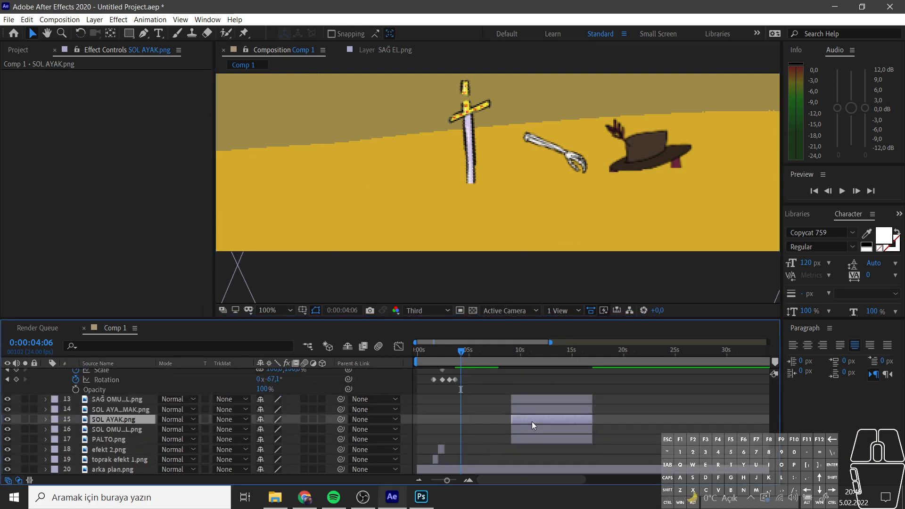
left_click(532, 422)
left_click_drag(519, 410, 442, 412)
left_click(434, 353)
left_click(45, 410)
left_click(57, 420)
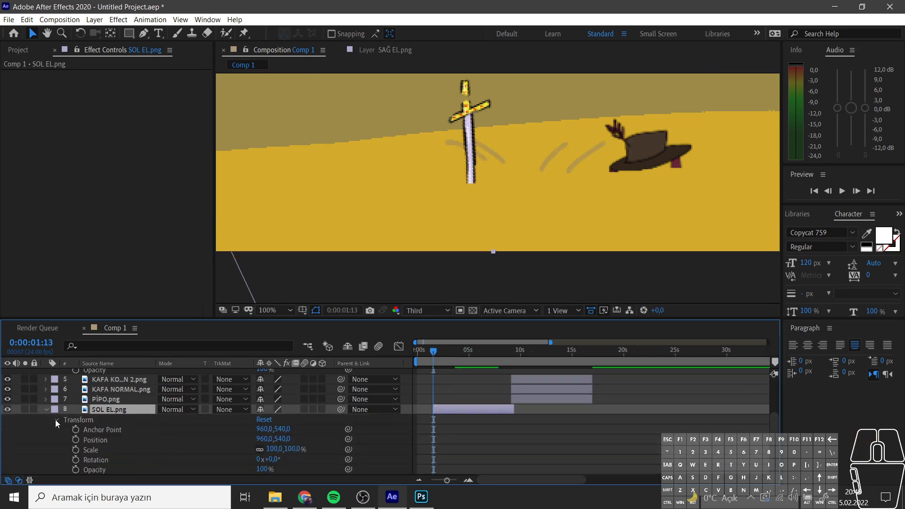
Move the SOL EL layer's anchor point to the elbow end of the forearm at 0:00:02:10.
scroll(142, 415, "down", 3)
left_click_drag(434, 351, 441, 352)
scroll(493, 165, "down", 3)
double_click(488, 125)
left_click_drag(497, 164, 463, 139)
left_click(284, 50)
Stand the SOL EL arm upright between the sword and the other arm, and add Position, Scale and Rotation keyframes at 0:00:02:10.
scroll(521, 171, "up", 3)
left_click_drag(498, 77, 514, 265)
key("w")
left_click_drag(586, 214, 284, 218)
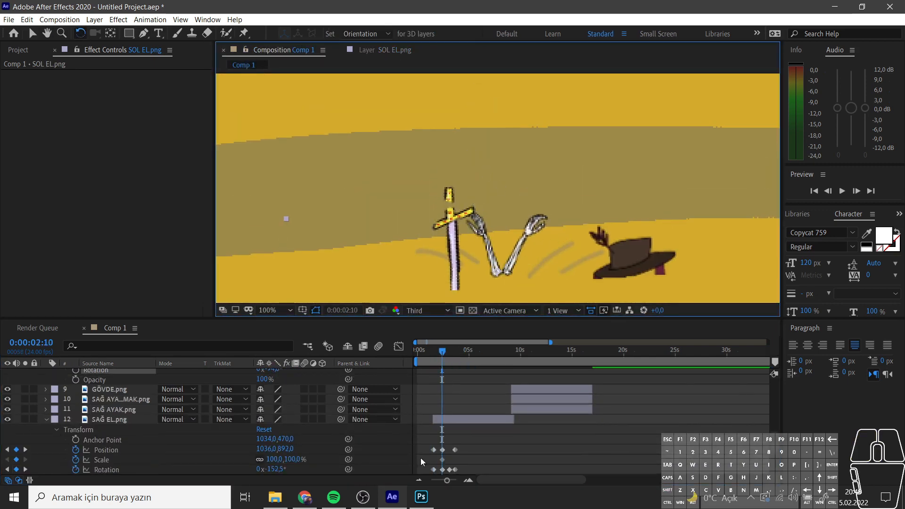
scroll(264, 455, "up", 3)
left_click(76, 441)
left_click(76, 450)
left_click(76, 460)
Lower the SOL EL arm into the sand at 0:00:01:13 to keyframe the start of its rise.
key("v")
left_click_drag(442, 352, 434, 354)
scroll(502, 183, "down", 1)
left_click_drag(497, 192, 504, 218)
Rotate the SOL EL arm outward at 0:00:03:02 so it swings down away from the hat.
key("w")
left_click_drag(451, 354, 449, 351)
scroll(451, 406, "down", 3)
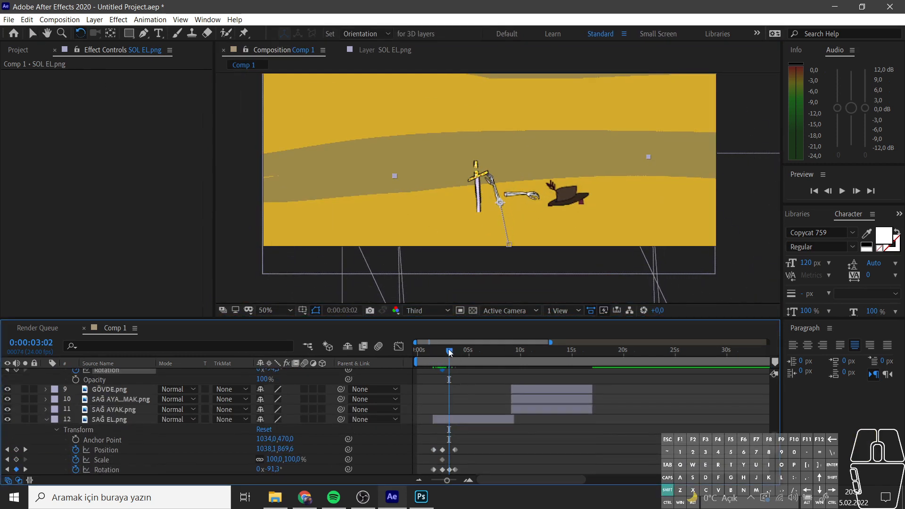
scroll(498, 189, "up", 1)
left_click_drag(479, 171, 499, 202)
left_click(32, 33)
left_click(81, 33)
left_click_drag(432, 206, 430, 210)
Rotate the SOL EL arm to -199,0° at 0:00:03:16 and shift it behind the sword with the hand tilted down.
left_click_drag(431, 353, 455, 358)
left_click_drag(447, 202, 449, 230)
left_click(32, 34)
left_click_drag(493, 202, 473, 196)
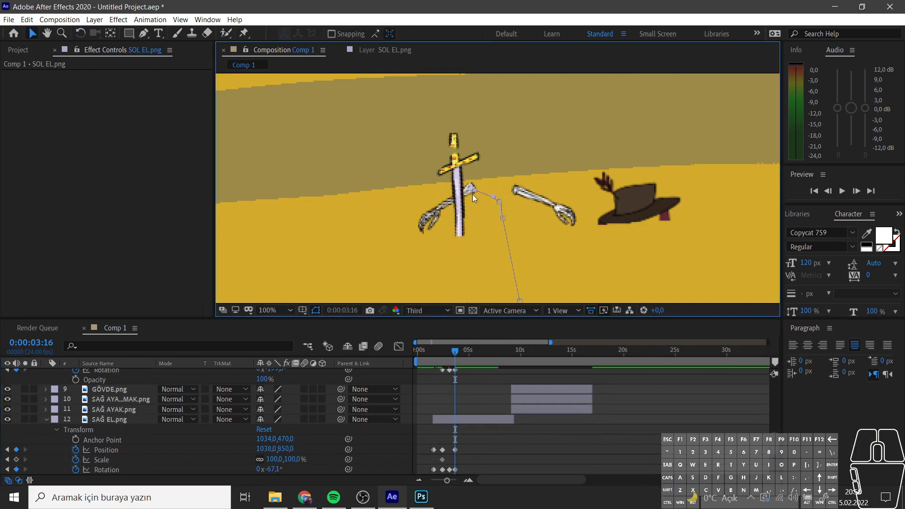
Shift the SAĞ OMUZ KOL layer to start at 0:00:01:13.
left_click_drag(456, 398, 459, 378)
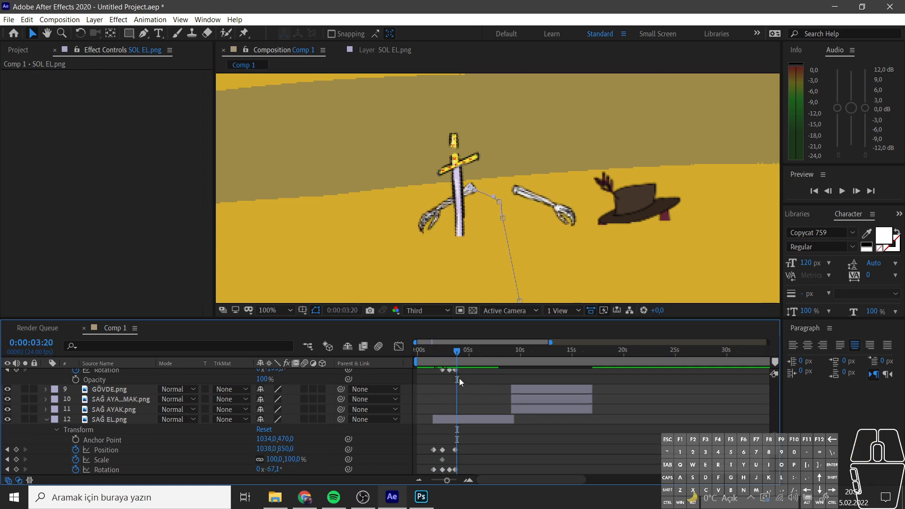
scroll(472, 378, "down", 3)
left_click(459, 351)
scroll(515, 409, "down", 3)
left_click(519, 400)
scroll(519, 415, "up", 2)
left_click_drag(519, 456, 441, 456)
Move the SAĞ OMUZ KOL layer's anchor point to the end of the upper-arm bone.
scroll(481, 284, "down", 1)
double_click(506, 128)
left_click_drag(491, 155, 517, 115)
left_click(283, 50)
Place the SAĞ OMUZ KOL bone under the SAĞ EL elbow and keyframe Position, Scale and Rotation (-171,4°) at 0:00:02:10.
scroll(495, 181, "up", 2)
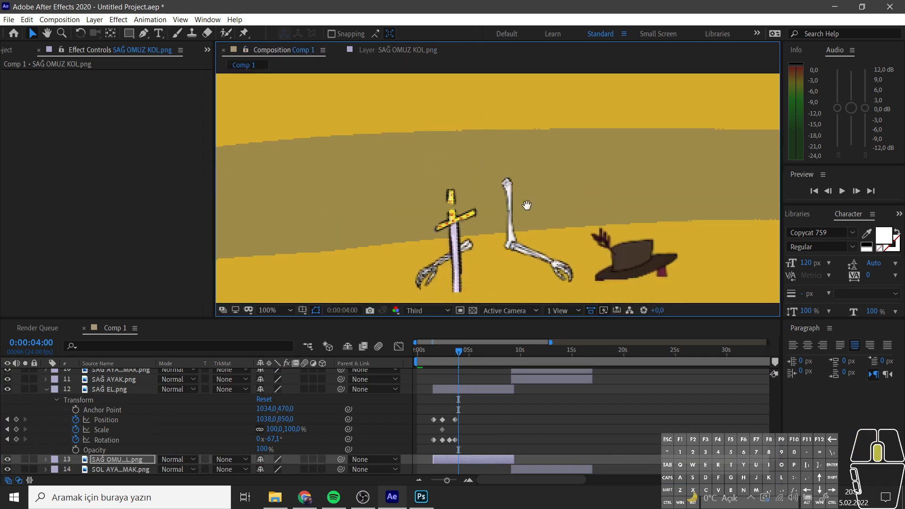
left_click(442, 352)
scroll(509, 283, "down", 5)
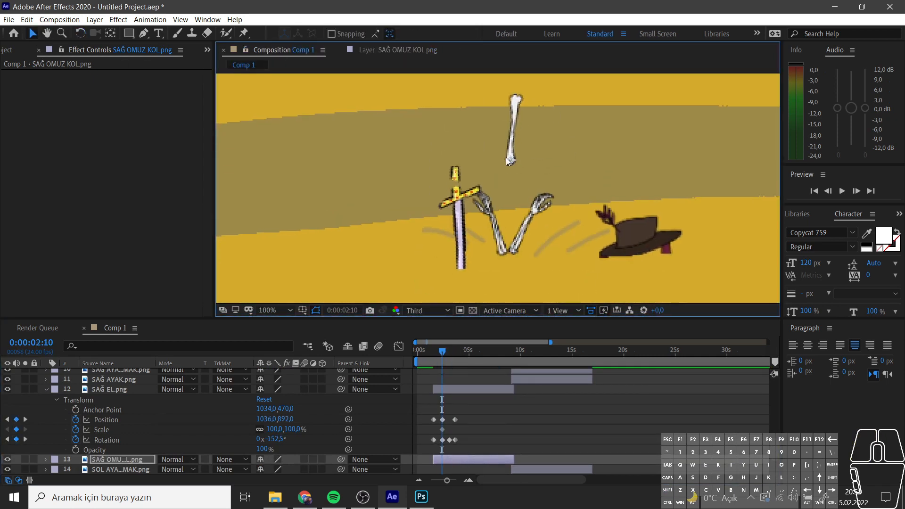
scroll(161, 451, "down", 3)
left_click(45, 409)
left_click(56, 419)
left_click(75, 440)
left_click(76, 450)
left_click(75, 460)
Keyframe the SAĞ OMUZ KOL bone's rise, lowered at 0:00:01:13, raised at 0:00:03:02 and placed at 1019,0, 969,0 at 0:00:03:16.
left_click_drag(442, 352, 433, 351)
left_click_drag(509, 207, 507, 244)
left_click_drag(433, 352, 449, 352)
left_click_drag(509, 268, 510, 188)
scroll(447, 414, "up", 2)
left_click_drag(444, 351, 449, 351)
left_click_drag(509, 186, 509, 175)
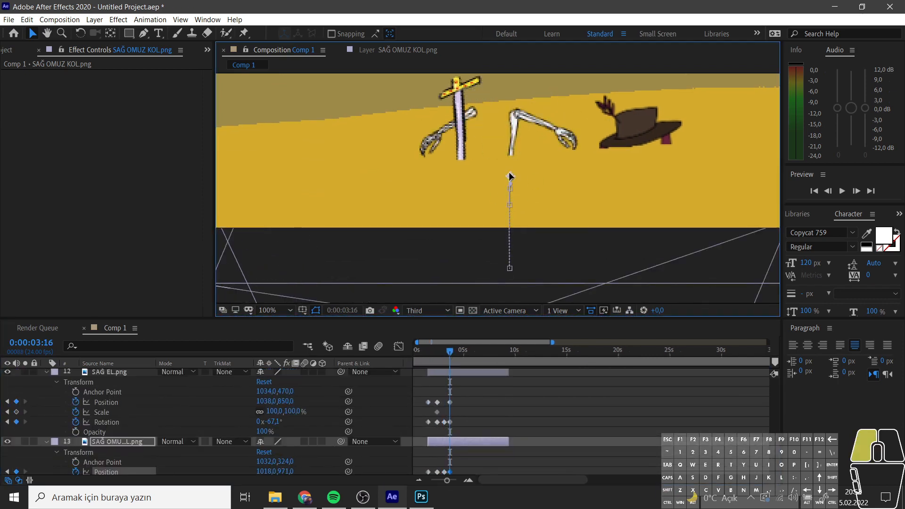
scroll(547, 162, "up", 5)
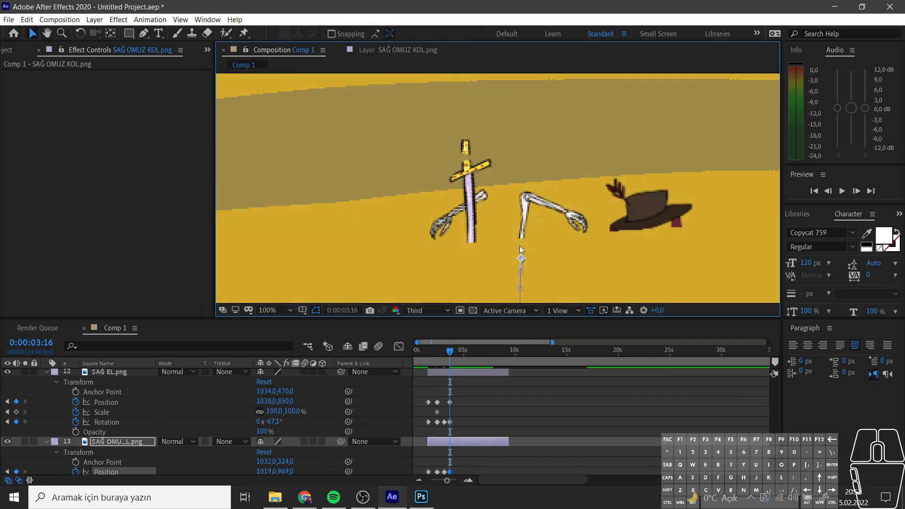
scroll(455, 353, "down", 2)
Duplicate the toprak efekt 1 and efekt 2 layers and shift the copies to play in sequence from about 4 seconds.
left_click_drag(450, 352, 458, 391)
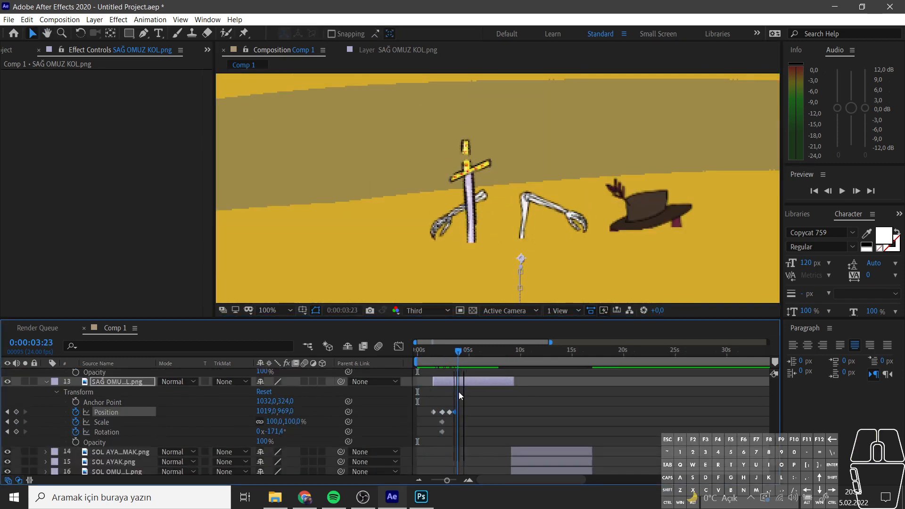
scroll(457, 392, "down", 2)
left_click(118, 459)
left_click(117, 449, "ctrl")
key("ctrl+d")
left_click_drag(447, 480, 451, 480)
left_click_drag(460, 459, 502, 463)
left_click_drag(486, 354, 491, 359)
left_click_drag(504, 390, 486, 400)
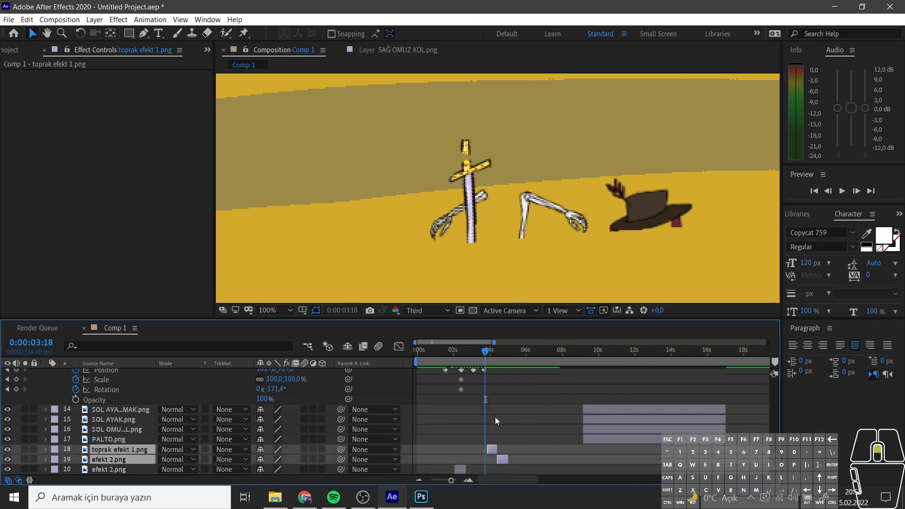
Shift the SOL OMUZ KOL layer to start at 0:00:01:13 and expand it at 0:00:02:10.
scroll(495, 418, "down", 1)
left_click(595, 419)
scroll(594, 419, "up", 2)
left_click_drag(592, 469, 453, 468)
left_click_drag(483, 352, 458, 357)
left_click(45, 469)
Move the SOL OMUZ KOL layer's anchor point to the end of the upper-arm bone.
scroll(52, 464, "down", 2)
scroll(473, 187, "down", 2)
double_click(484, 135)
left_click_drag(498, 162, 479, 115)
left_click(284, 50)
Attach the SOL OMUZ KOL bone under the SOL EL elbow and add Position, Scale and Rotation keyframes at 0:00:02:10.
scroll(480, 172, "up", 2)
scroll(485, 151, "down", 1)
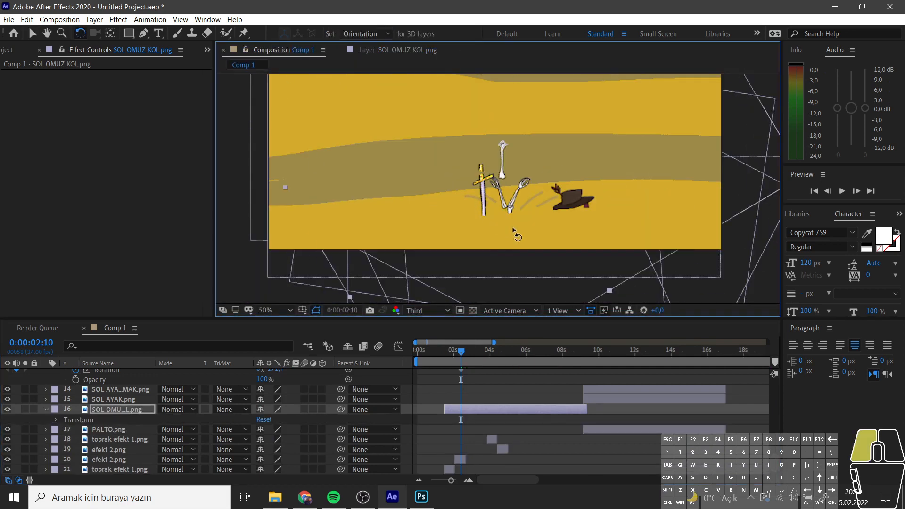
scroll(502, 200, "up", 3)
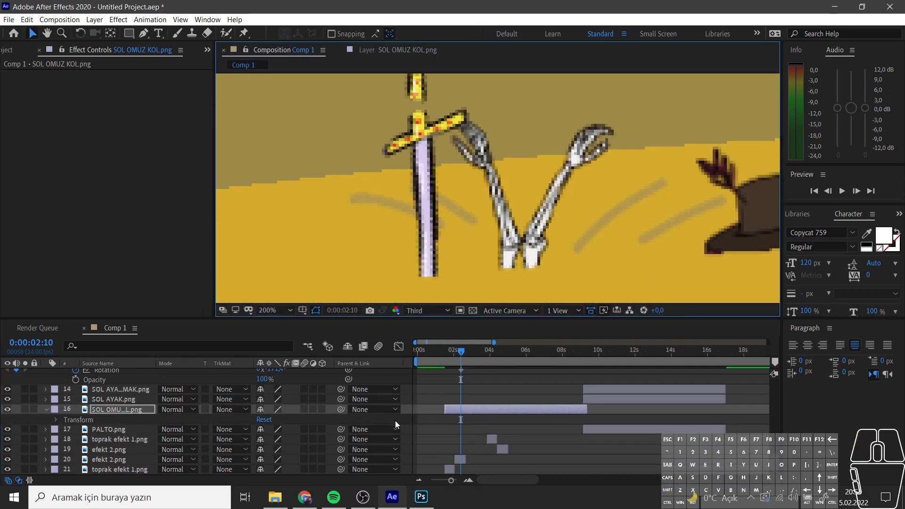
left_click(56, 420)
left_click(75, 440)
left_click(76, 459)
left_click(75, 450)
Keyframe the SOL OMUZ KOL bone's rise, lowered into the sand at 0:00:01:13 and raised at 0:00:03:02.
left_click_drag(460, 351, 443, 352)
scroll(505, 226, "down", 1)
left_click_drag(504, 222, 505, 249)
left_click_drag(446, 353, 473, 353)
scroll(466, 414, "up", 3)
left_click_drag(504, 221, 505, 207)
Move the SOL OMUZ KOL bone to the SOL EL elbow at 0:00:03:16 and rotate it to support the forearm.
left_click_drag(474, 351, 484, 351)
left_click_drag(504, 209, 478, 192)
left_click(79, 34)
left_click_drag(478, 241, 490, 246)
Rotate the SAĞ EL forearm down toward the sand at 0:00:04:00.
left_click_drag(484, 352, 488, 372)
scroll(478, 413, "up", 3)
left_click(472, 431)
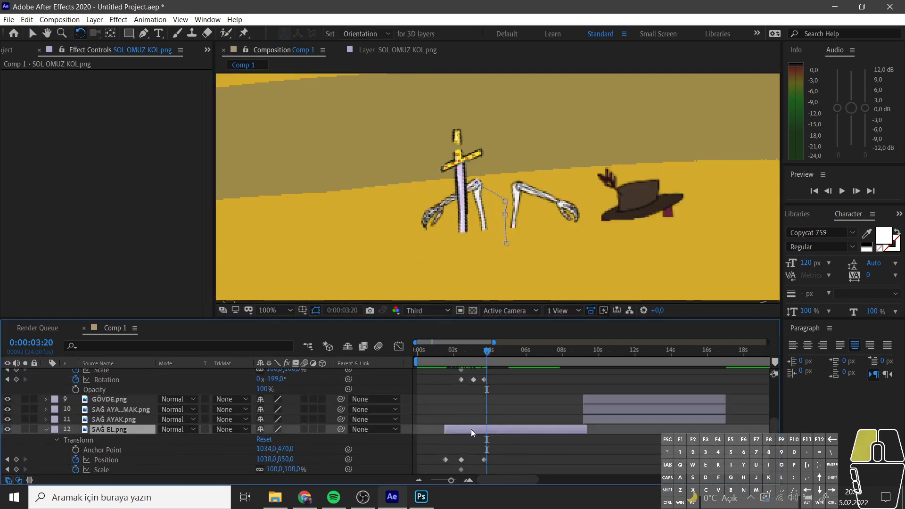
left_click(494, 352)
left_click(490, 354)
left_click_drag(538, 257, 488, 265)
left_click(32, 33)
left_click_drag(526, 198, 520, 197)
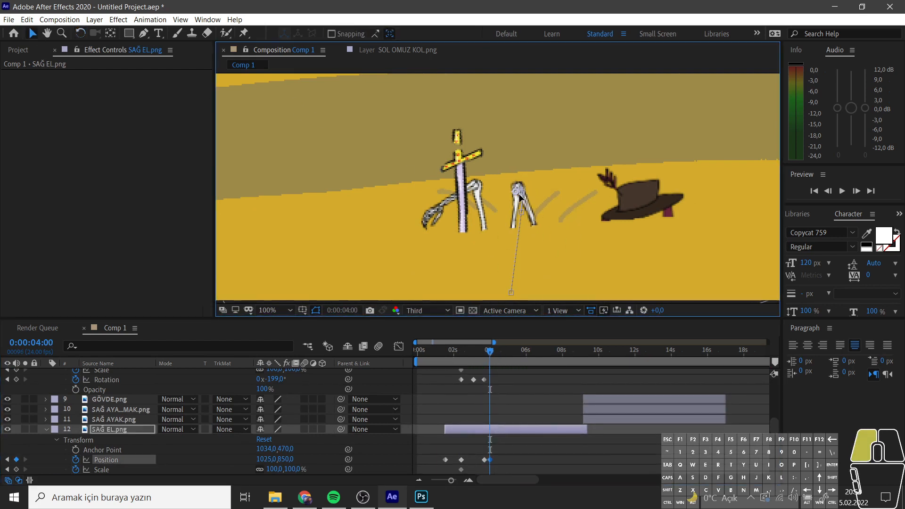
scroll(480, 432, "down", 2)
scroll(457, 409, "up", 2)
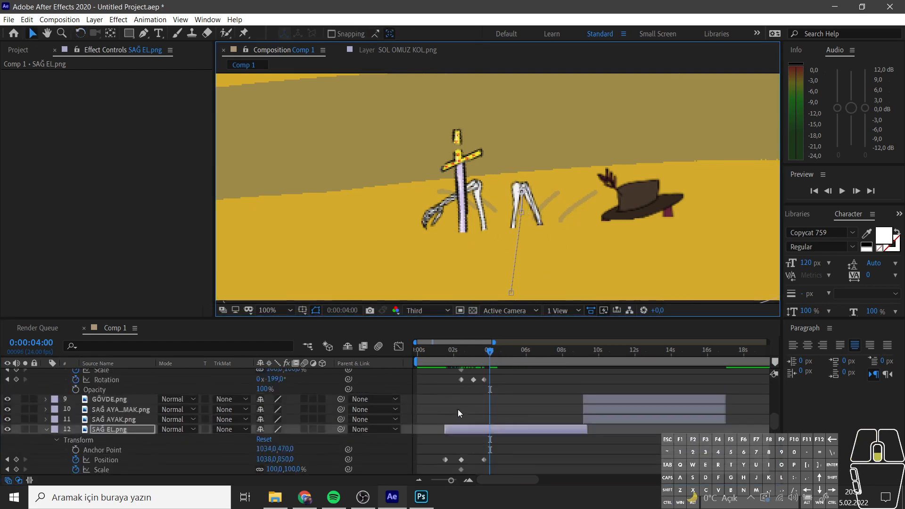
Rotate the SAĞ EL forearm to -54,7° at 0:00:04:07 so the hand swings back toward the hat.
scroll(457, 409, "down", 3)
left_click(463, 439)
left_click(80, 33)
mouse_move(521, 213)
left_mouse_down()
mouse_move(532, 215)
mouse_move(512, 201)
left_mouse_up()
left_click(32, 33)
scroll(507, 399, "up", 1)
left_click(508, 398)
left_click(496, 352)
left_click(80, 33)
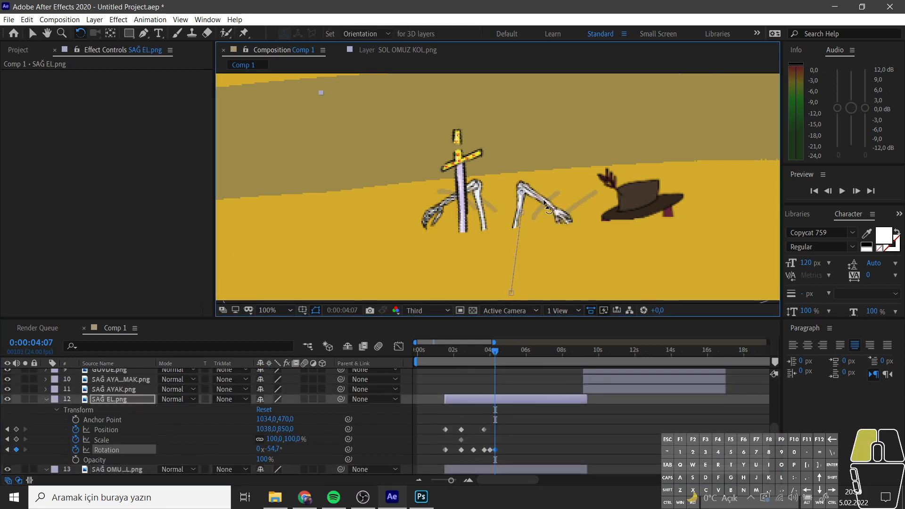
Move the SAĞ EL forearm toward the hat to 1088,0, 832,0 at 0:00:04:09.
left_click(496, 359)
key("v")
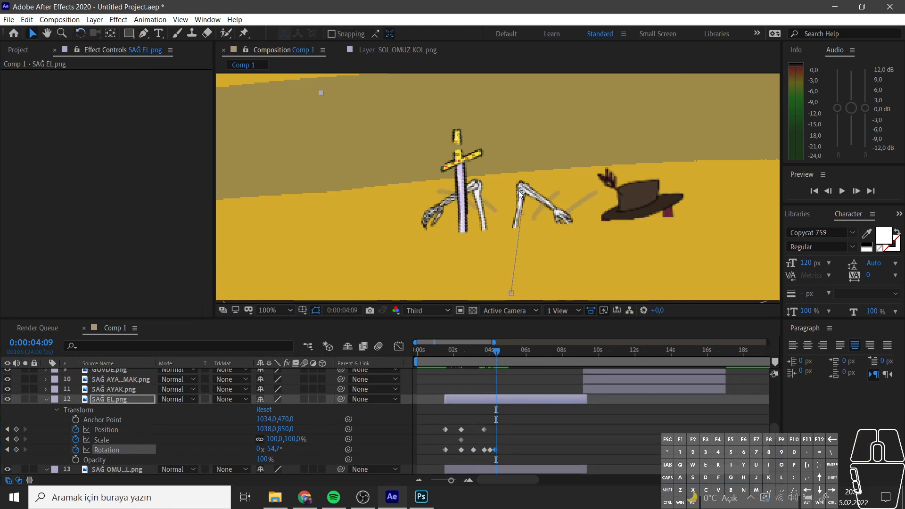
left_click_drag(519, 193, 542, 192)
Swing the SAĞ EL hand with a series of Rotation keyframes from 0:00:04:17 to 0:00:05:12.
mouse_move(495, 352)
left_mouse_down()
mouse_move(486, 352)
mouse_move(503, 357)
left_mouse_up()
left_click(134, 399)
left_click(81, 33)
left_click_drag(570, 202, 521, 219)
left_click(511, 352)
left_click(517, 362)
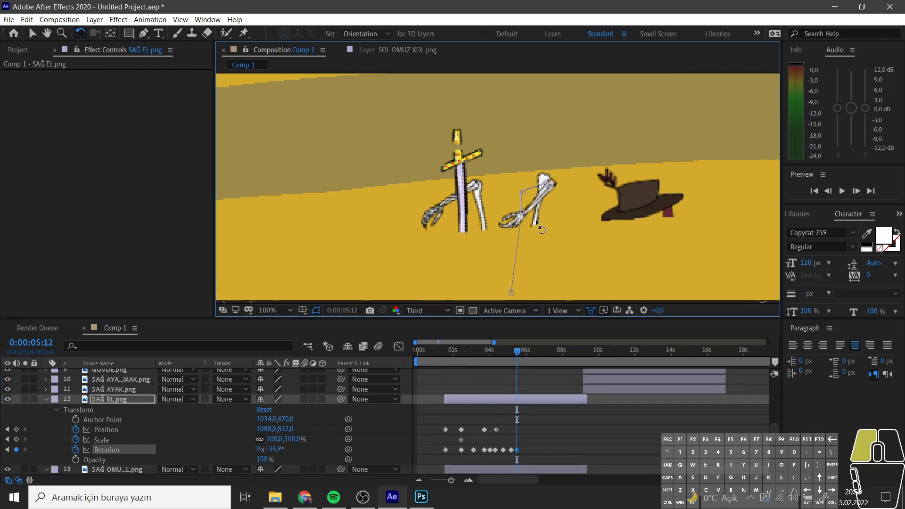
Set the KAFA KONUŞAN 2 layer's anchor point at the base of the skull.
left_click_drag(517, 352, 503, 351)
left_click(523, 202)
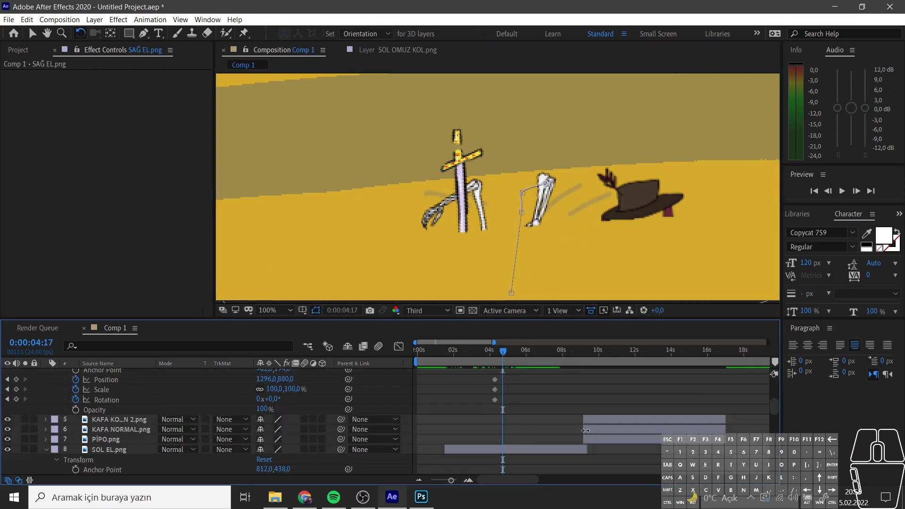
scroll(521, 198, "down", 3)
key("v")
double_click(494, 133)
left_click(284, 50)
Place the KAFA KONUŞAN 2 skull between the arms, shift its layer earlier and enable Position, Scale and Rotation keyframes.
scroll(493, 147, "up", 3)
left_click_drag(493, 133, 510, 246)
scroll(494, 147, "down", 1)
left_click_drag(508, 420, 494, 420)
left_click(45, 420)
left_click_drag(76, 440, 75, 460)
left_click_drag(503, 351, 489, 352)
left_click_drag(510, 262, 513, 293)
left_click(17, 449)
left_click(17, 460)
mouse_move(489, 357)
left_mouse_down()
mouse_move(478, 358)
mouse_move(500, 370)
mouse_move(501, 353)
left_mouse_up()
key("ctrl+z")
key("ctrl+z")
key("ctrl+z")
Lower the KAFA KONUŞAN 2 skull into the sand for the start of its rise and check it at 0:00:05:11.
left_click_drag(510, 262, 517, 315)
left_click_drag(500, 351, 520, 363)
scroll(507, 352, "down", 6)
scroll(519, 377, "up", 3)
scroll(524, 289, "up", 2)
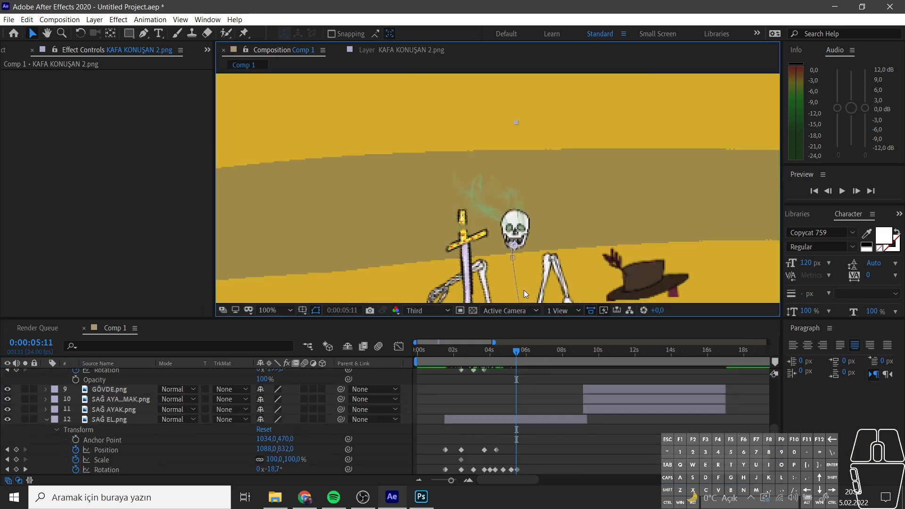
Rotate the SOL EL hand to -266.9° with a Rotation keyframe shortly before 0:00:05:11.
left_click_drag(524, 290, 524, 268)
scroll(509, 360, "up", 2)
left_click_drag(516, 353, 511, 353)
scroll(519, 378, "down", 3)
scroll(514, 382, "up", 1)
scroll(165, 420, "down", 6)
scroll(330, 418, "up", 8)
left_click(126, 420)
key("w")
left_click_drag(448, 265, 516, 250)
left_click(518, 353)
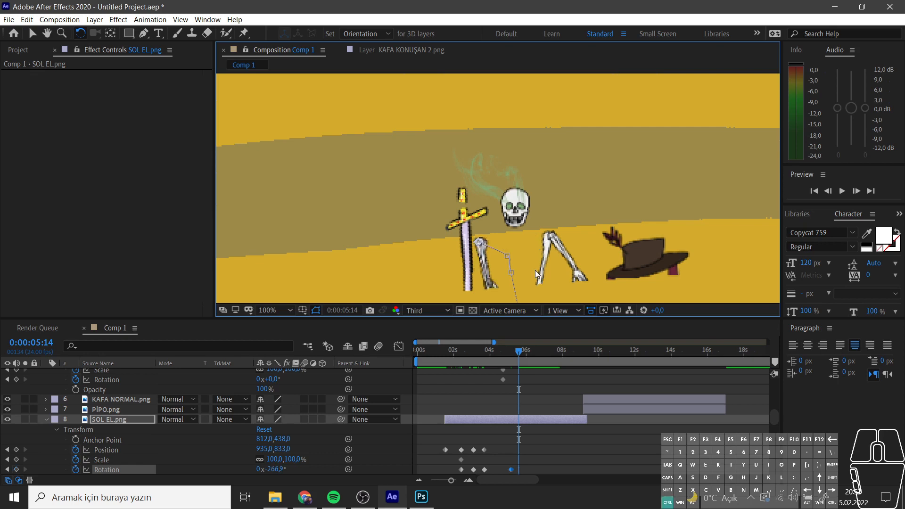
Undo the SOL EL rotation, the skull work and the latest SAĞ EL rotations, back to 0:00:04:17.
key("ctrl+z")
scroll(537, 445, "up", 4)
key("ctrl+z")
key("ctrl+z")
key("ctrl+z")
key("ctrl+z")
key("ctrl+z")
key("ctrl+z")
key("ctrl+z")
key("ctrl+z")
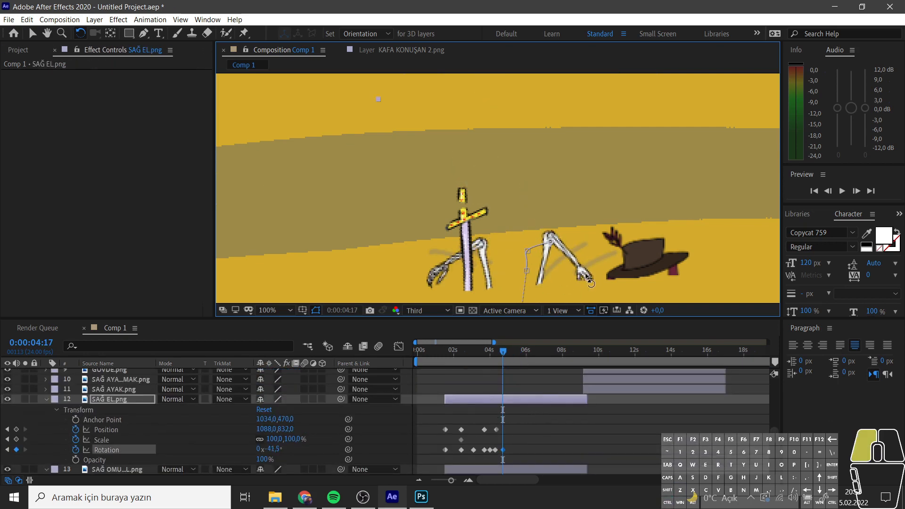
At 0:00:04:17, rotate the SAĞ EL hand to -36.1° and raise the SAĞ OMUZ KOL upper arm to meet its elbow.
scroll(466, 445, "down", 1)
left_click_drag(542, 266, 522, 264)
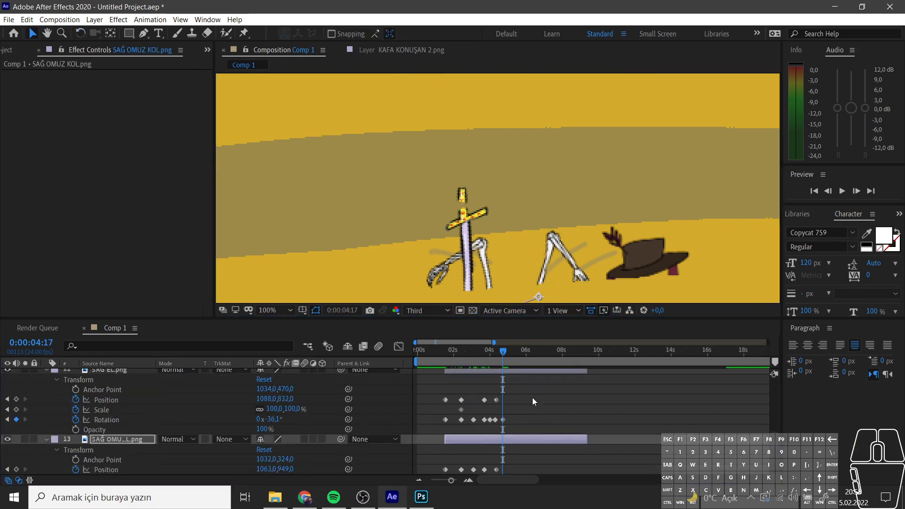
left_click_drag(538, 308, 496, 224)
key("w")
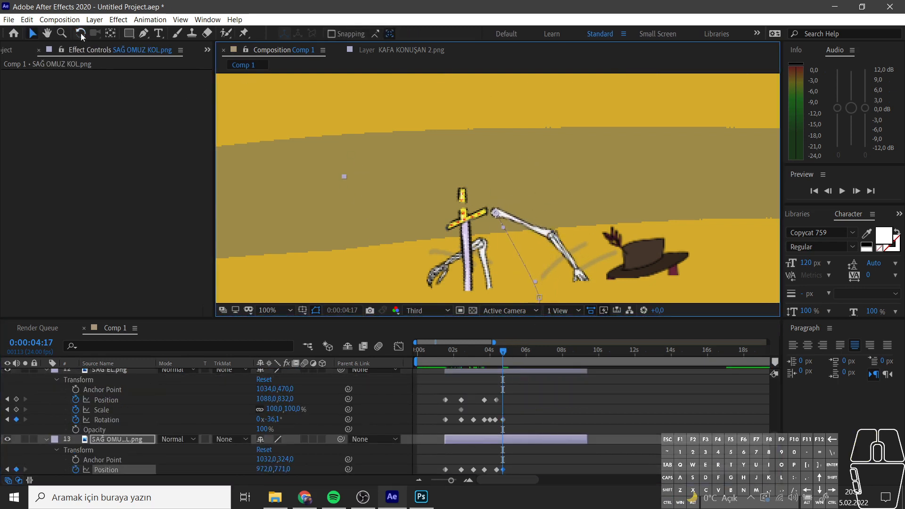
left_click(32, 33)
Reposition the SAĞ OMUZ KOL upper arm at in-between times around 0:00:04:07 so it follows the forearm.
left_click_drag(503, 351, 499, 353)
left_click_drag(538, 256, 508, 236)
left_click_drag(531, 349, 495, 353)
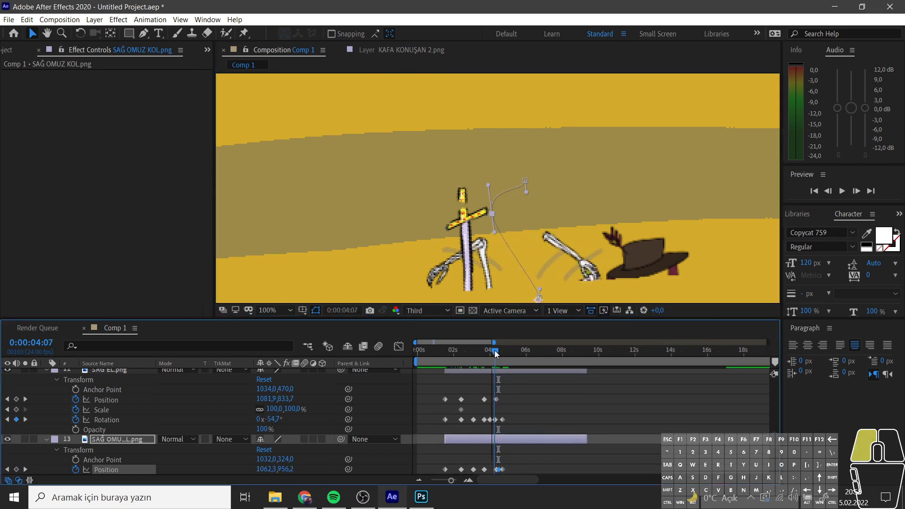
left_click_drag(584, 266, 546, 242)
left_click_drag(493, 351, 497, 350)
left_click_drag(542, 244, 540, 236)
Shift the GÖVDE layer to start at 0:00:03:18 and set its anchor point to 962,330.
mouse_move(494, 351)
left_mouse_down()
mouse_move(507, 350)
mouse_move(485, 358)
left_mouse_up()
scroll(463, 118, "down", 1)
scroll(424, 188, "up", 1)
key("w")
key("v")
scroll(499, 401, "down", 3)
scroll(493, 411, "up", 6)
left_click_drag(585, 429, 485, 430)
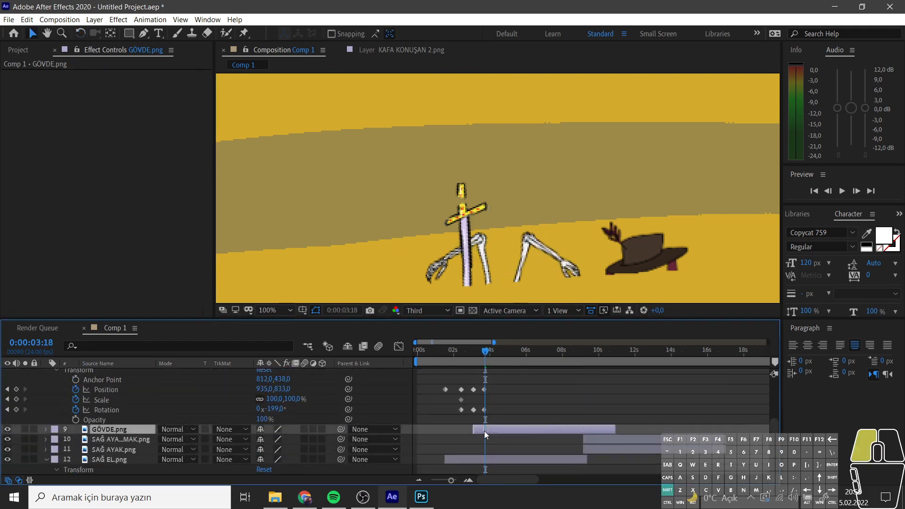
double_click(486, 430)
left_click(283, 49)
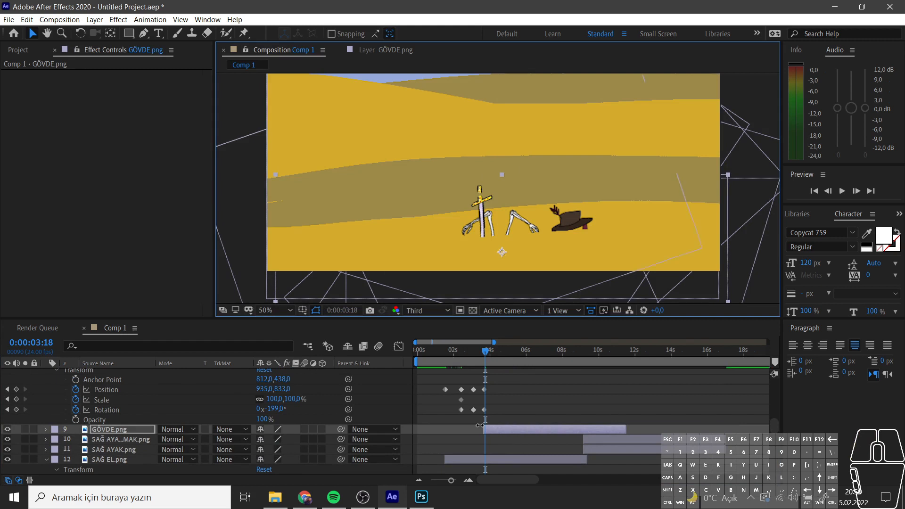
Keyframe the GÖVDE torso rising out of the sand between the arms, reaching position 972,716 by about 0:00:04:18.
scroll(495, 414, "down", 3)
left_click_drag(485, 351, 502, 357)
left_click_drag(501, 252, 496, 186)
mouse_move(502, 351)
left_mouse_down()
mouse_move(488, 351)
mouse_move(504, 355)
left_mouse_up()
scroll(516, 237, "up", 1)
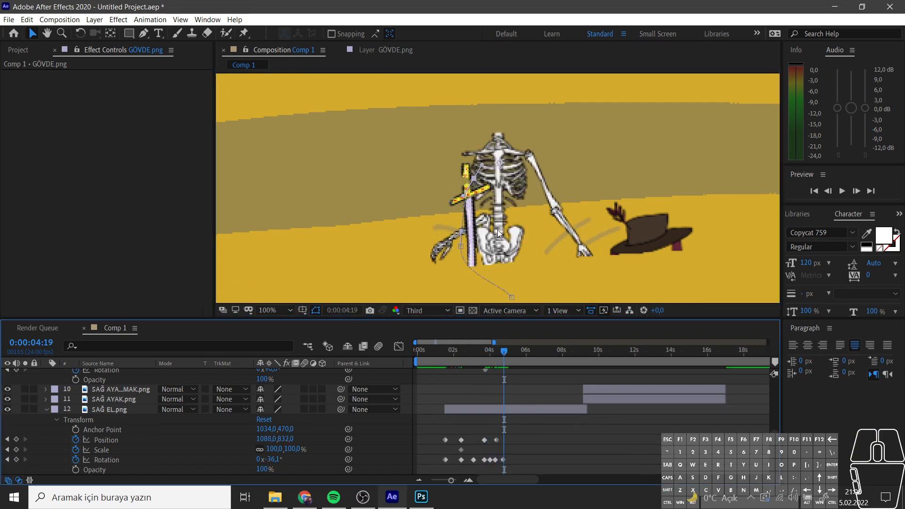
Try to rotate and move the SOL OMUZ KOL upper arm onto the torso's shoulder around 0:00:04:13.
scroll(511, 407, "up", 6)
left_click(491, 426)
scroll(499, 372, "down", 3)
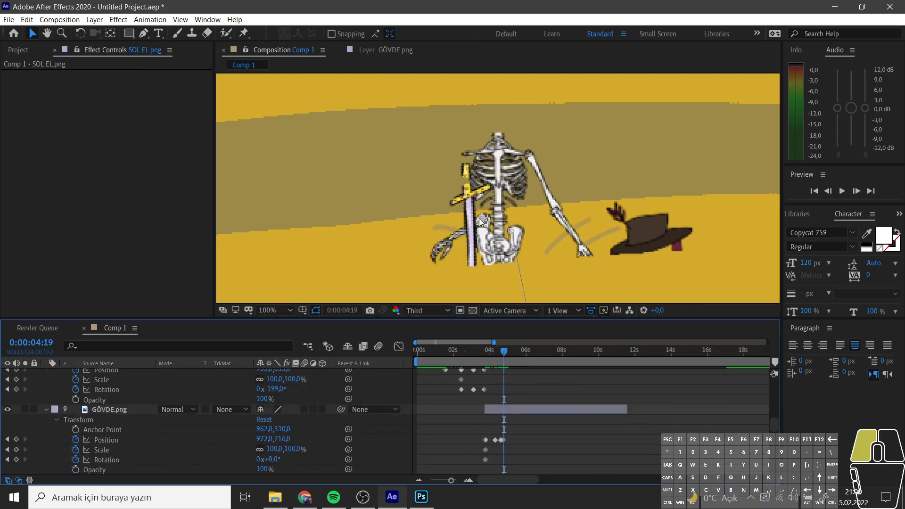
scroll(519, 425, "down", 10)
scroll(490, 447, "down", 2)
left_click(466, 211)
left_click(80, 34)
left_click_drag(445, 254, 475, 137)
left_click_drag(504, 351, 500, 351)
left_click_drag(477, 162, 449, 218)
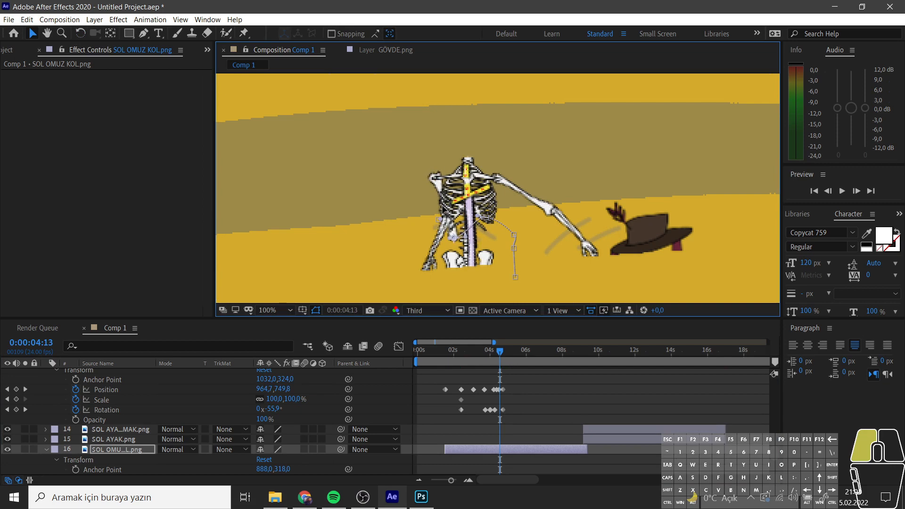
Try to reposition the SOL EL forearm to meet the upper arm between 0:00:04:13 and 0:00:03:21.
scroll(474, 440, "down", 1)
scroll(477, 412, "up", 2)
scroll(452, 410, "up", 5)
left_click(476, 390)
left_click_drag(440, 240, 449, 254)
left_click_drag(500, 351, 487, 350)
left_click_drag(432, 266, 421, 262)
key("w")
scroll(503, 431, "down", 10)
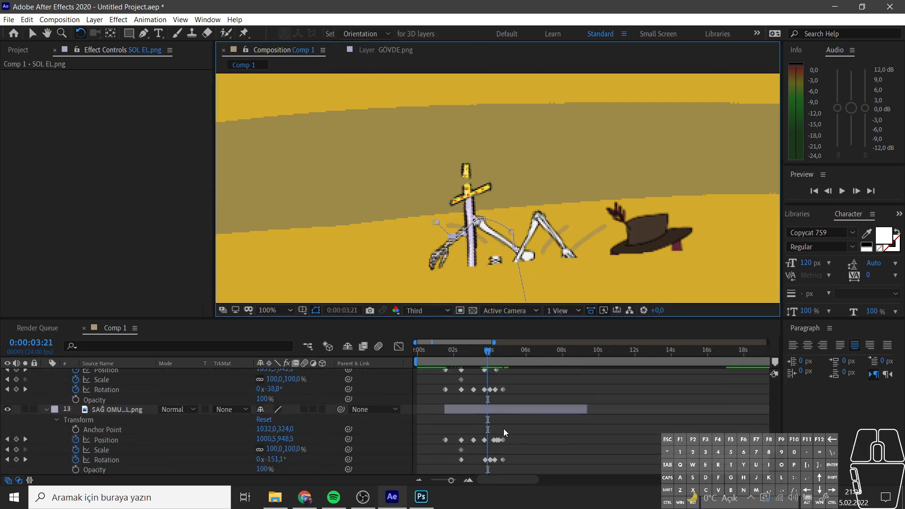
Try to swing the SOL OMUZ KOL upper arm toward the sword at several times after 0:00:03:21.
left_click(500, 379)
left_click_drag(511, 244, 479, 254)
left_click_drag(488, 354, 490, 354)
left_click_drag(500, 253, 442, 267)
left_click_drag(490, 352, 494, 353)
left_click_drag(498, 253, 427, 247)
Undo the latest SOL EL and SOL OMUZ KOL position and rotation changes.
key("ctrl+z")
key("ctrl+z")
key("ctrl+z")
key("ctrl+z")
key("ctrl+z")
key("ctrl+z")
key("ctrl+z")
key("ctrl+z")
key("ctrl+z")
key("ctrl+z")
At 0:00:03:19, move the SOL EL forearm outward beyond the sword and bring SOL OMUZ KOL over to join it.
mouse_move(500, 354)
left_mouse_down()
mouse_move(488, 347)
mouse_move(505, 358)
mouse_move(486, 358)
left_mouse_up()
scroll(502, 398, "up", 1)
key("v")
key("w")
left_click_drag(419, 237, 387, 227)
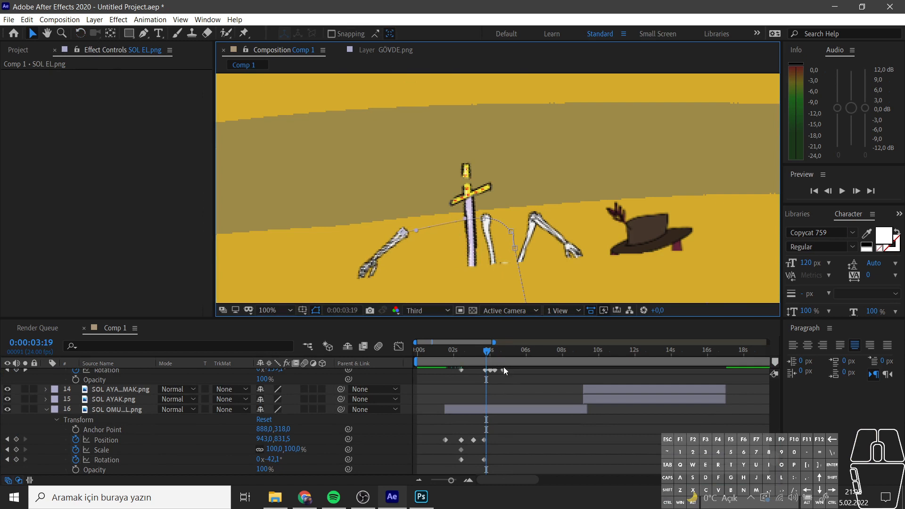
scroll(503, 370, "down", 1)
left_click(497, 379)
left_click_drag(489, 234, 434, 258)
Shift the SOL EL forearm slightly farther outward a few frames after 0:00:03:19.
left_click(81, 34)
left_click(32, 33)
mouse_move(477, 362)
left_mouse_down()
mouse_move(493, 372)
mouse_move(489, 355)
left_mouse_up()
left_click(401, 242)
left_click_drag(401, 242, 387, 240)
Rotate the SOL OMUZ KOL upper arm toward the torso up to 0:00:04:09 and shift the SOL EL forearm to follow.
left_click_drag(488, 361, 492, 366)
scroll(495, 435, "down", 9)
left_click(495, 439)
key("w")
left_click_drag(426, 268, 436, 261)
left_click_drag(493, 361, 497, 360)
left_click_drag(435, 261, 417, 218)
key("v")
scroll(472, 413, "up", 8)
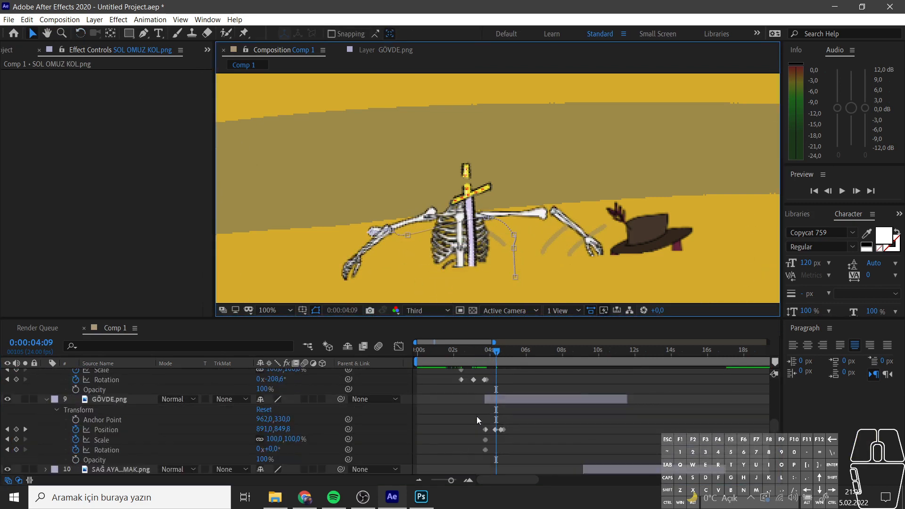
left_click_drag(368, 247, 353, 249)
At 0:00:04:18, move and rotate the SOL OMUZ KOL upper arm to attach it to the torso's shoulder.
left_click_drag(497, 353, 505, 353)
scroll(505, 354, "down", 4)
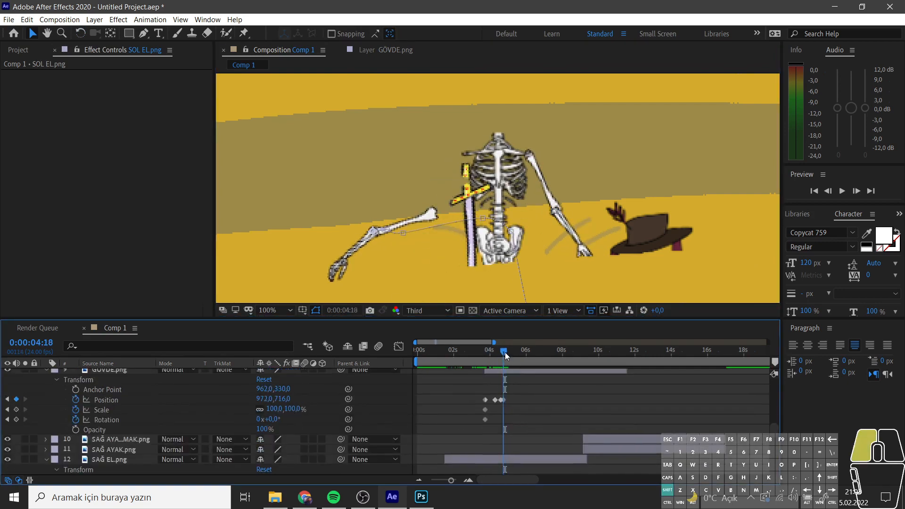
scroll(508, 418, "down", 8)
left_click(516, 382)
left_click_drag(260, 230, 293, 174)
key("w")
left_click_drag(425, 201, 429, 187)
key("v")
left_click_drag(429, 153, 442, 177)
Rotate the SOL EL forearm to hang downward and attach it to the SOL OMUZ KOL elbow.
scroll(473, 401, "up", 9)
left_click(486, 419)
left_click_drag(355, 255, 405, 223)
left_click_drag(361, 255, 391, 275)
key("v")
left_click_drag(409, 241, 407, 242)
Play back the skeleton's rise from about 0:00:00:20.
left_click_drag(503, 353, 505, 354)
scroll(523, 398, "down", 7)
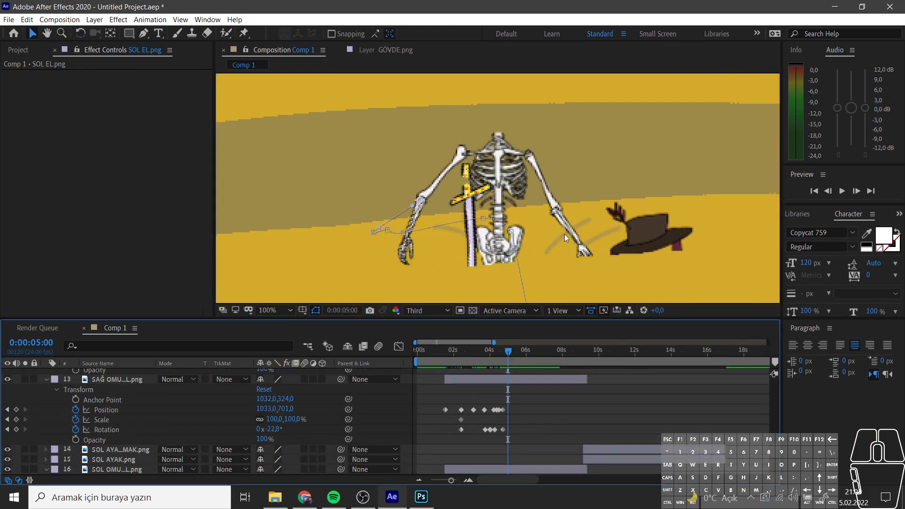
scroll(528, 372, "up", 6)
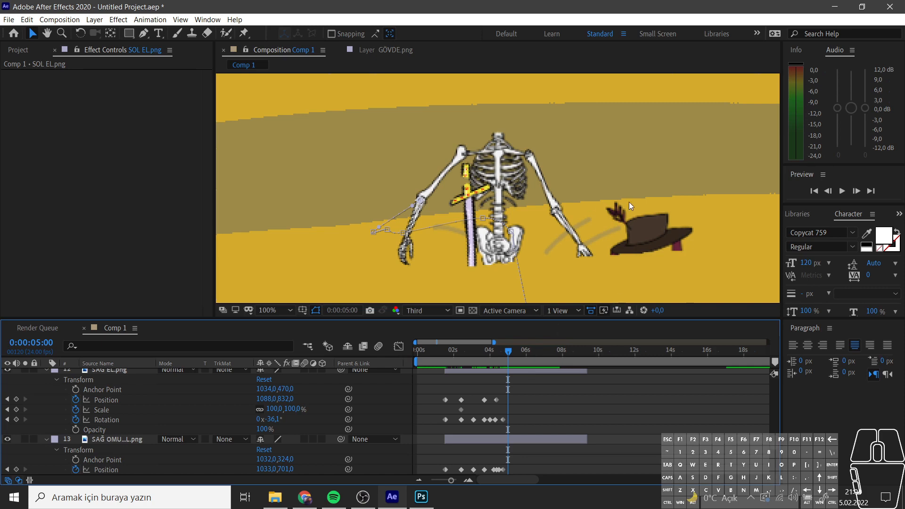
scroll(522, 434, "down", 6)
key("space")
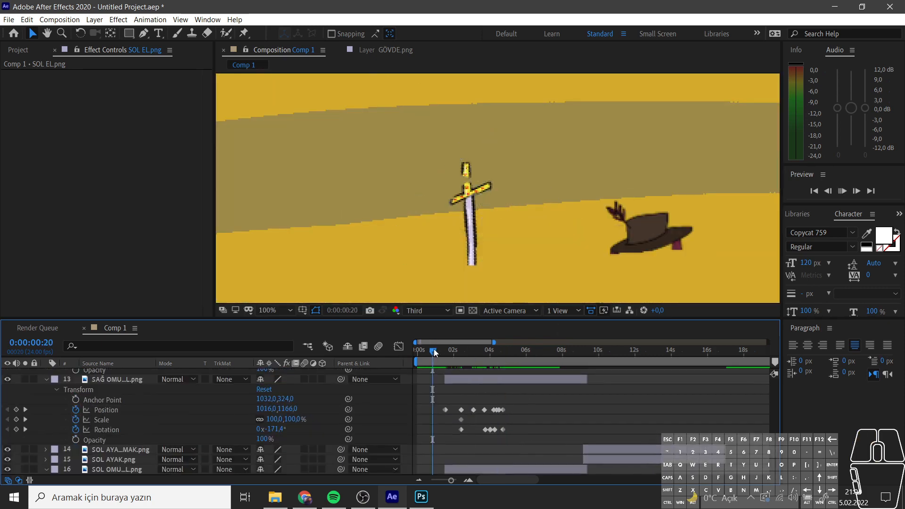
key("space")
Swing the SAĞ EL hand with a series of Rotation keyframes from just after 0:00:05:00 to shortly before 0:00:07:00.
left_click(510, 354)
scroll(513, 396, "up", 3)
left_click(515, 400)
key("w")
left_click_drag(585, 251, 514, 210)
left_click(518, 352)
left_click(527, 352)
left_click(532, 351)
left_click(539, 351)
At 0:00:07:04, raise the SAĞ EL forearm across the chest and rotate it to +143.3°.
left_click(32, 34)
left_click(547, 352)
left_click_drag(565, 228, 509, 147)
left_click(80, 34)
left_click(32, 34)
mouse_move(533, 181)
left_mouse_down()
mouse_move(523, 201)
mouse_move(520, 172)
left_mouse_up()
left_click(80, 34)
Move the SAĞ EL layer above the GÖVDE layer in the stacking order.
scroll(136, 416, "up", 2)
left_click_drag(118, 458, 116, 387)
left_click(32, 33)
Rotate the SAĞ OMUZ KOL upper arm at 0:00:07:04 to hang vertically from the shoulder and check the preceding frames.
scroll(511, 457, "down", 4)
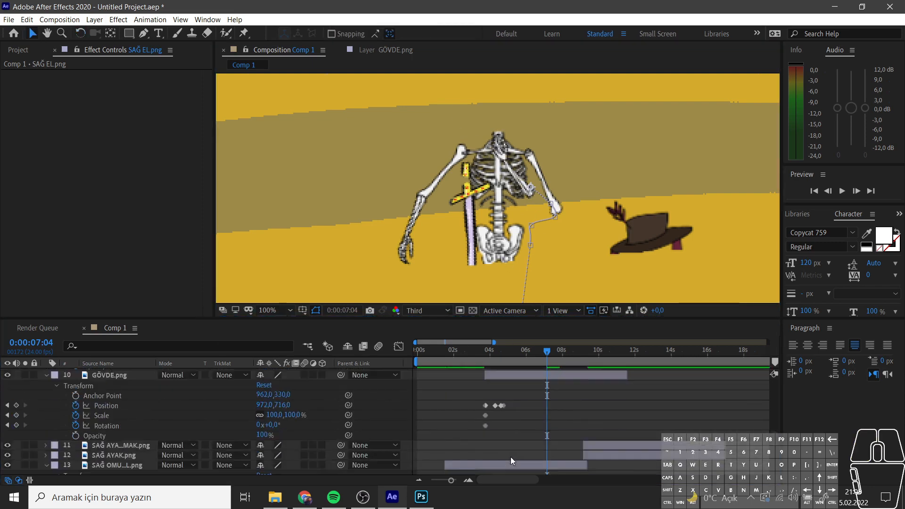
left_click(493, 435)
scroll(500, 430, "down", 3)
scroll(544, 385, "up", 6)
left_click(540, 352)
left_click_drag(540, 354, 545, 361)
left_click(547, 354)
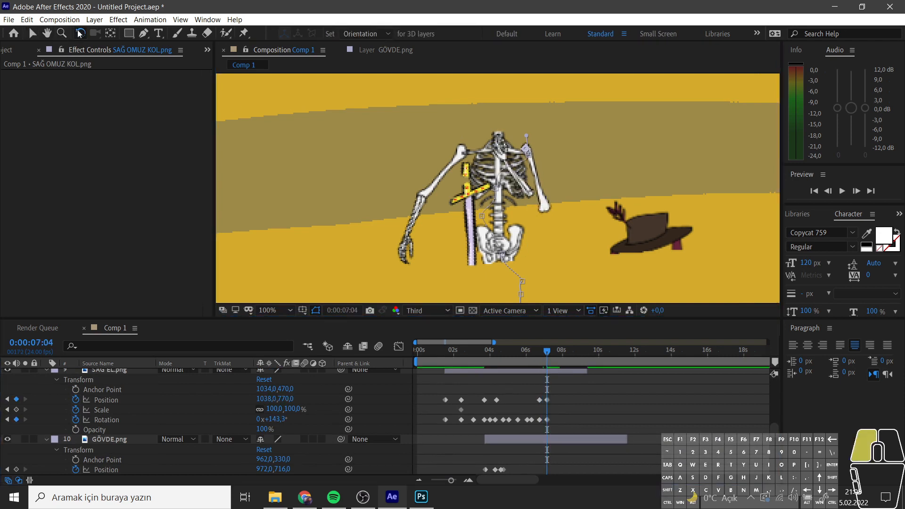
left_click_drag(527, 147, 528, 143)
left_click(536, 354)
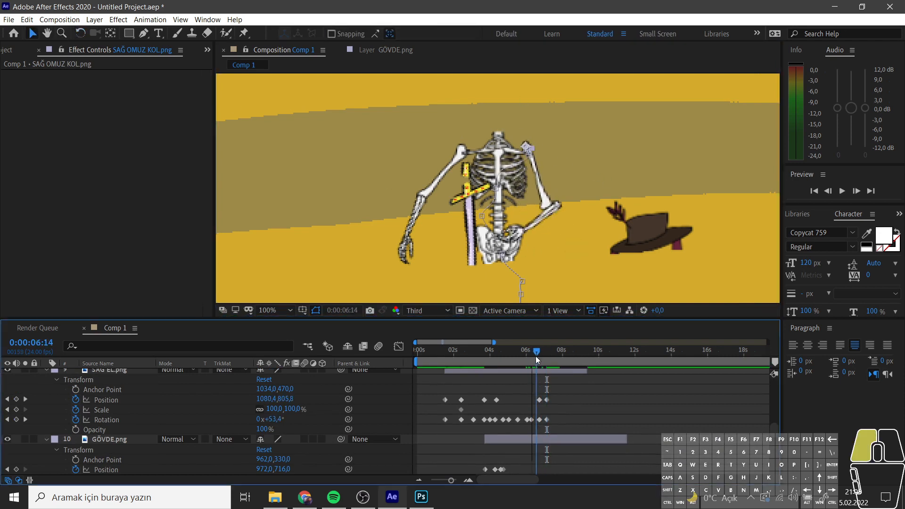
key("w")
left_click(528, 353)
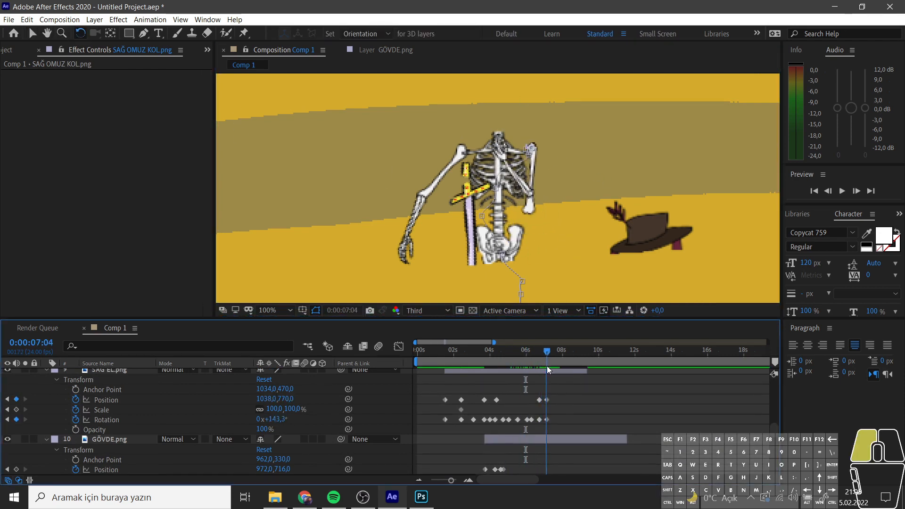
Lower the SAĞ EL forearm to position 1039,802 at 0:00:07:04 so it meets the elbow.
scroll(547, 384, "up", 1)
left_click(547, 399)
key("v")
left_click_drag(513, 176, 505, 202)
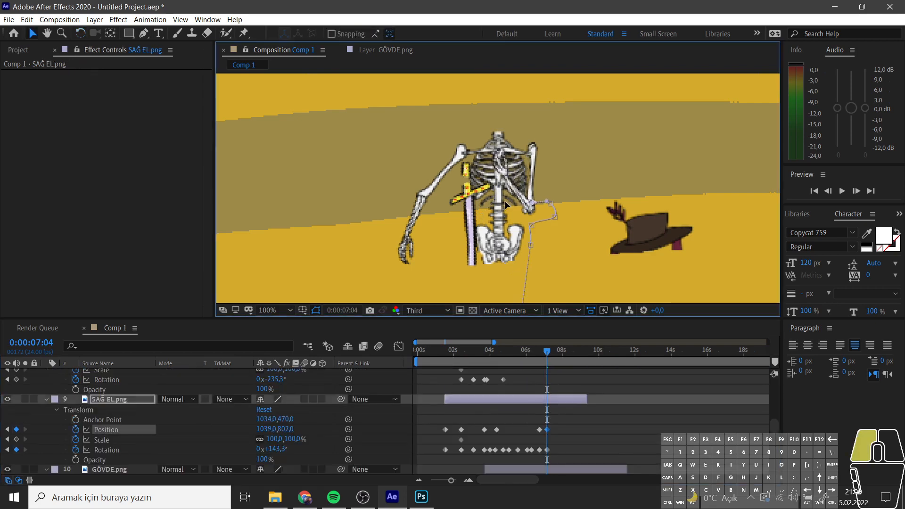
Place the KAFA NORMAL skull on the neck at 0:00:07:04 and enable its Position, Scale and Rotation keyframes.
scroll(567, 417, "up", 3)
left_click(555, 399)
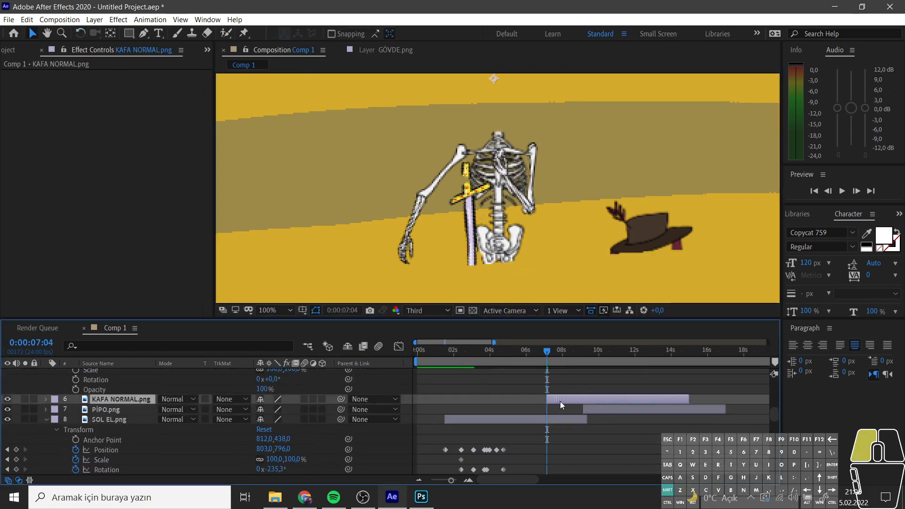
scroll(497, 123, "down", 4)
double_click(496, 123)
left_click_drag(495, 123, 498, 143)
left_click(284, 50)
scroll(498, 146, "up", 2)
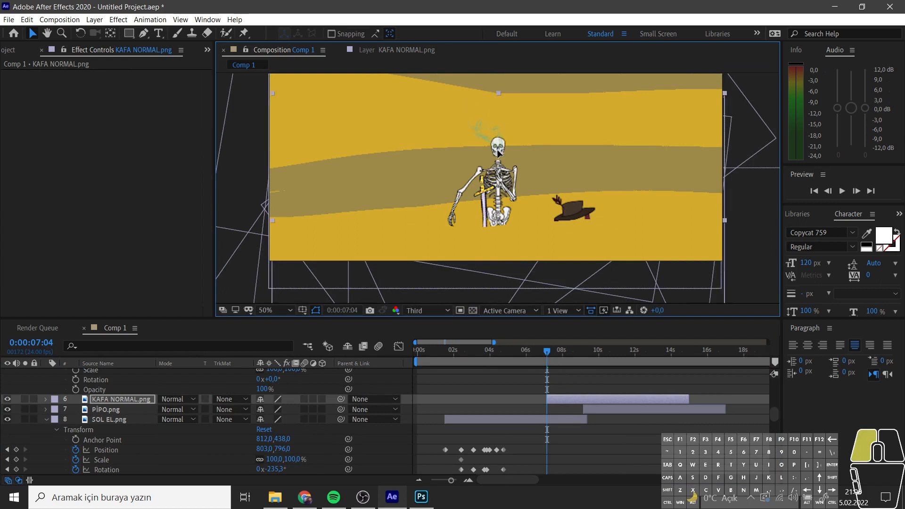
left_click(46, 399)
left_click(75, 439)
left_click(75, 449)
Keyframe the KAFA NORMAL skull rising from the sand to the neck, ending at position 972,646 at 0:00:07:08.
left_click(534, 353)
left_click_drag(502, 167, 519, 225)
left_click(534, 352)
left_click_drag(534, 351, 538, 350)
scroll(519, 217, "up", 1)
left_click_drag(517, 217, 496, 226)
left_click_drag(533, 349, 550, 348)
left_click_drag(503, 134, 499, 116)
scroll(546, 285, "up", 1)
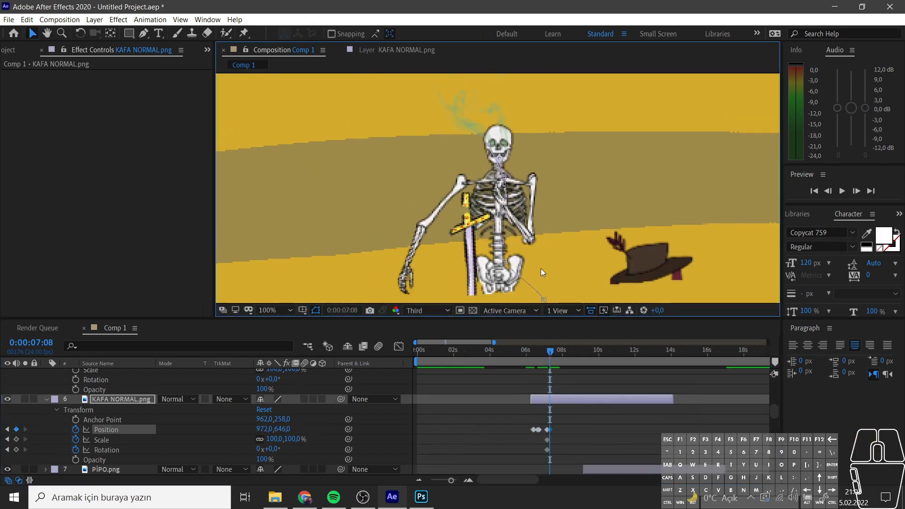
Swing the SAĞ EL forearm outward toward the hat, reaching position 1094,811 and rotation -53.7° at 0:00:08:02.
scroll(559, 426, "up", 2)
scroll(559, 426, "down", 3)
scroll(137, 418, "up", 3)
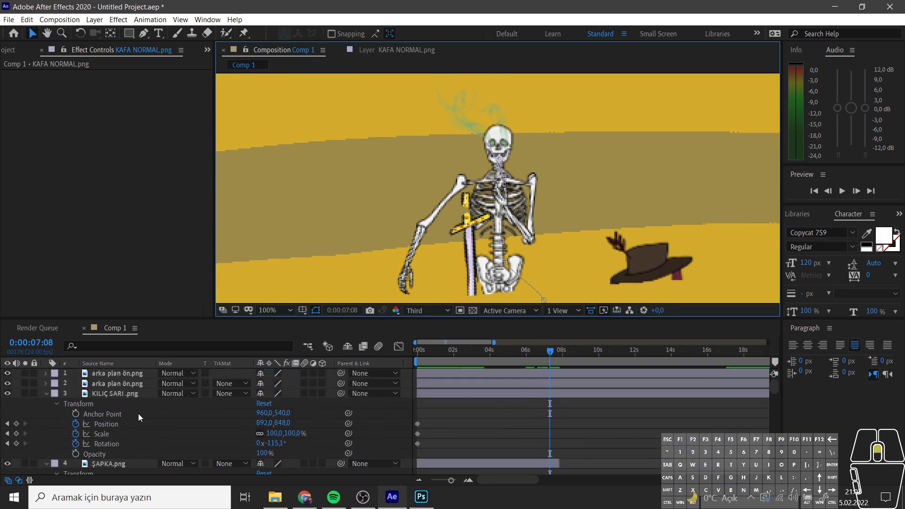
scroll(137, 433, "down", 3)
scroll(134, 443, "down", 3)
left_click(123, 423)
key("w")
left_click_drag(506, 205, 493, 219)
left_click_drag(550, 350, 556, 350)
left_click_drag(500, 222, 577, 269)
left_click_drag(557, 354, 564, 353)
key("v")
left_click_drag(560, 250, 587, 253)
Extend the ŞAPKA layer's out point so the hat stays on screen longer.
scroll(574, 421, "up", 4)
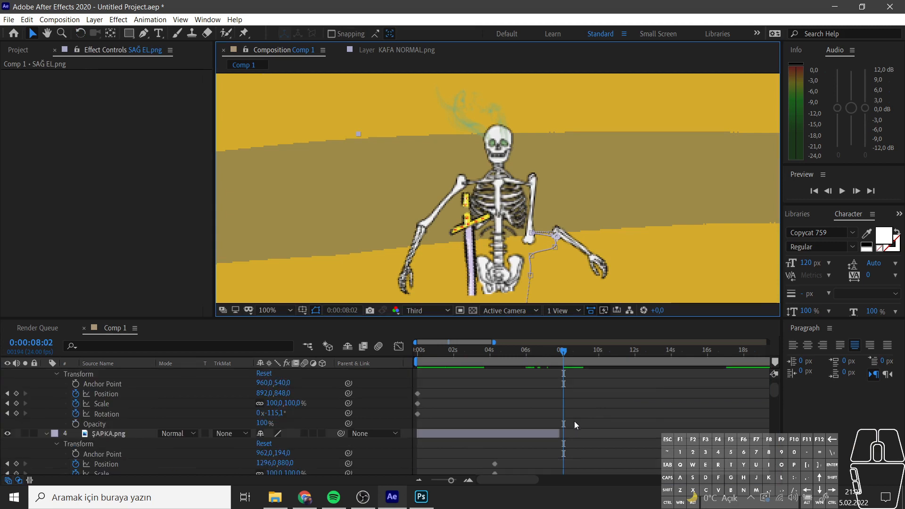
left_click_drag(559, 433, 646, 426)
scroll(652, 408, "down", 10)
left_click(419, 481)
scroll(470, 436, "up", 3)
scroll(486, 429, "down", 2)
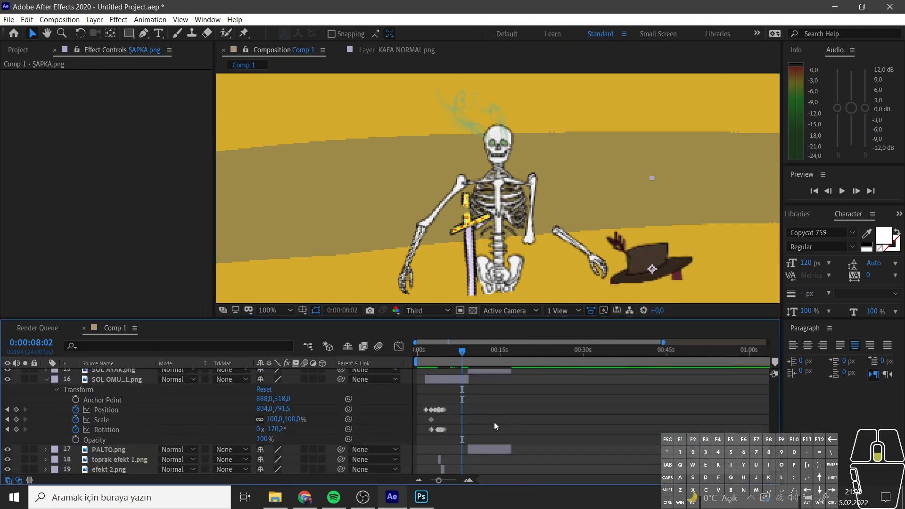
Shift the not-yet-used layers, such as SAĞ AYAK and KAFA KO...N 2, to start at about 18 seconds.
left_click(501, 447)
scroll(518, 442, "up", 10)
left_click(492, 437, "ctrl")
scroll(494, 436, "up", 8)
scroll(494, 436, "down", 3)
left_click(495, 415, "ctrl")
left_click_drag(496, 425, 545, 425)
Extend the durations of the skeleton's visible parts, including the SAĞ EL, GÖVDE and upper-arm layers.
left_click_drag(469, 434, 548, 433)
scroll(502, 419, "down", 5)
left_click(461, 416)
scroll(462, 418, "up", 3)
left_click(467, 425)
scroll(522, 420, "up", 2)
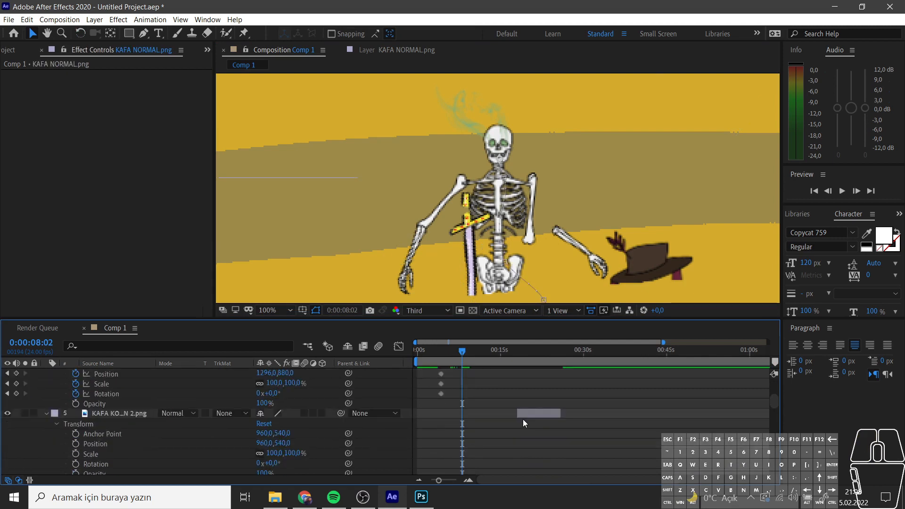
scroll(500, 422, "down", 7)
left_click(448, 426)
scroll(528, 413, "down", 4)
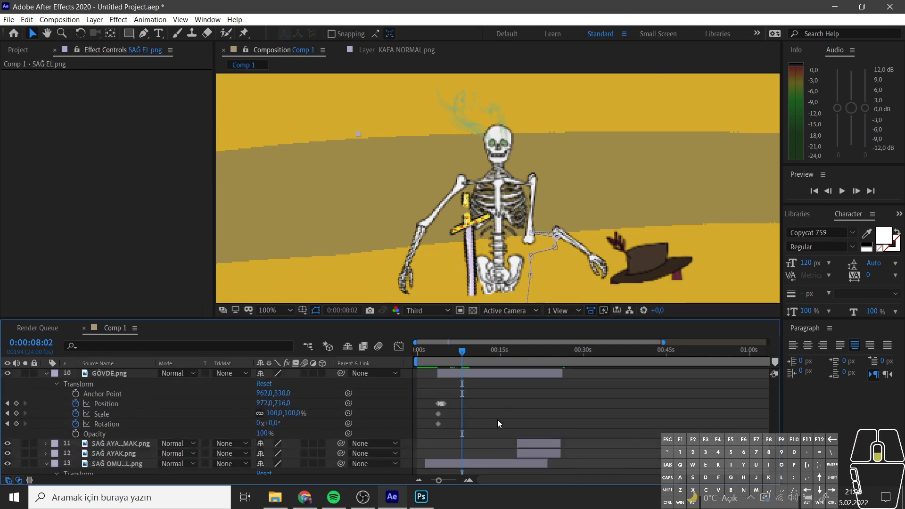
left_click(514, 419)
scroll(531, 420, "down", 5)
scroll(500, 415, "up", 11)
scroll(490, 411, "down", 4)
Move the SAĞ EL forearm to position 1164,790 and rotate it to -66.3° at about 0:00:08:10.
key("comma")
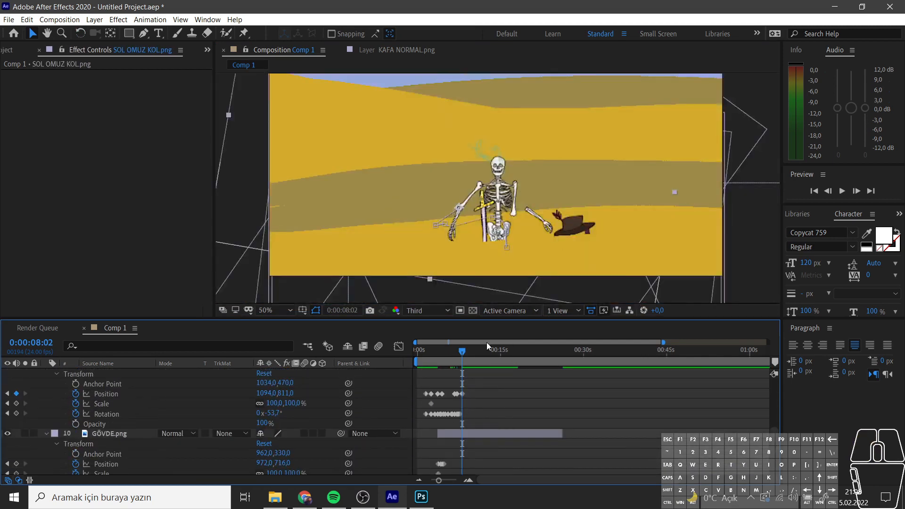
key("period")
key("equal")
key("equal")
scroll(621, 411, "up", 8)
scroll(618, 411, "down", 6)
scroll(618, 414, "down", 1)
left_click(614, 395)
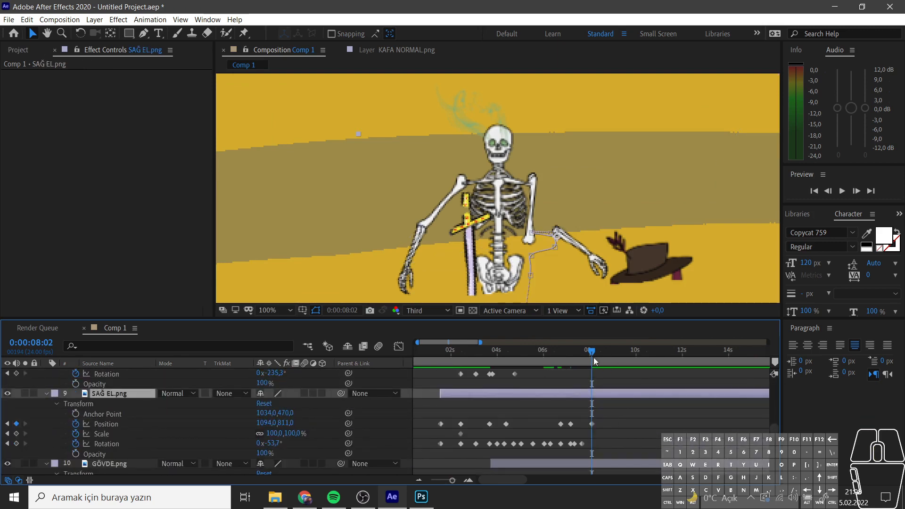
left_click(598, 353)
left_click(601, 265)
left_click_drag(598, 351, 572, 358)
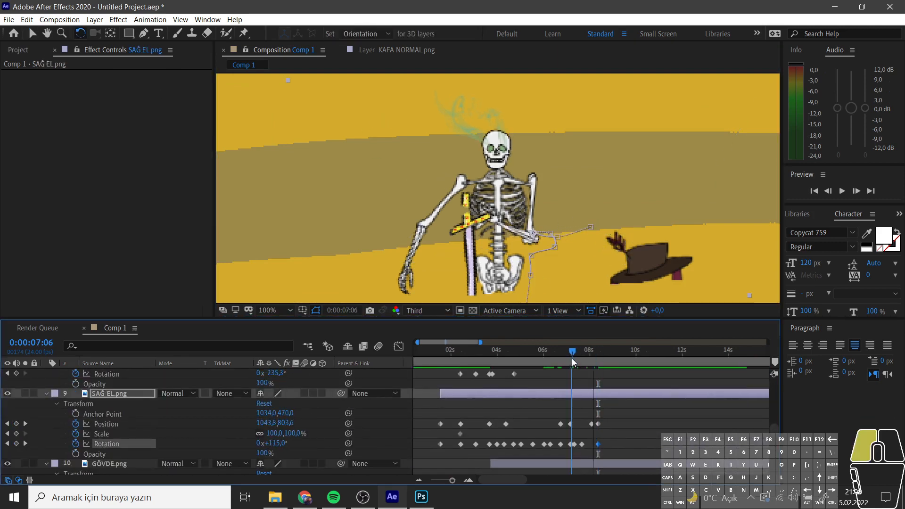
Rotate the SAĞ OMUZ KOL upper arm at 0:00:08:02 and about 0:00:08:10 so it follows the forearm toward the hat.
scroll(536, 443, "down", 5)
left_click(541, 431)
scroll(587, 435, "up", 5)
left_click(591, 353)
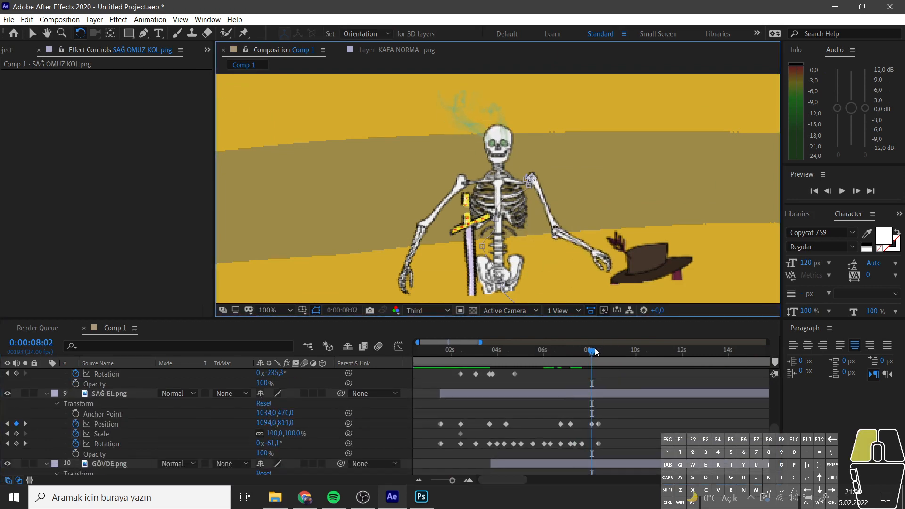
left_click(598, 351)
Rotate the SAĞ EL forearm inward toward the pelvis at 0:00:08:16.
left_click(32, 33)
left_click(605, 352)
left_click(604, 394)
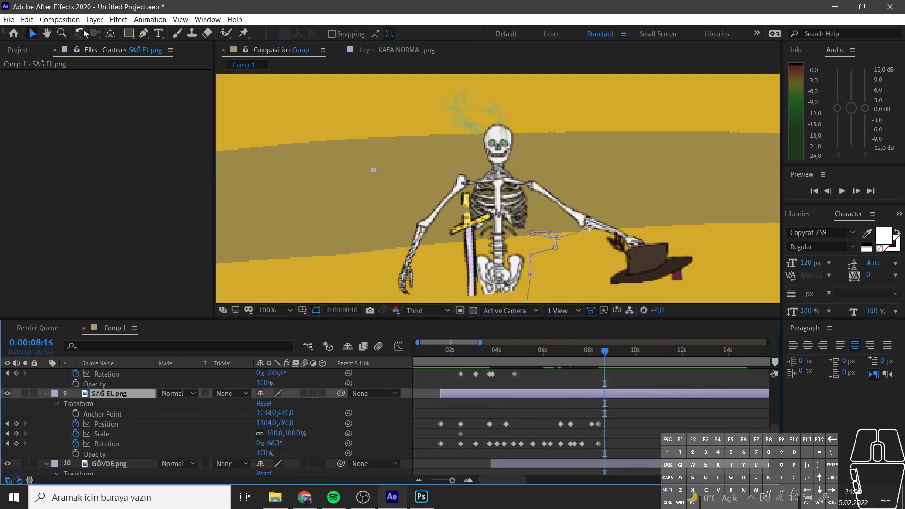
key("w")
left_click_drag(623, 238, 564, 254)
Add Position, Scale and Rotation keyframes to the ŞAPKA layer at the moment the hand reaches the hat.
scroll(582, 425, "up", 13)
left_click(599, 433)
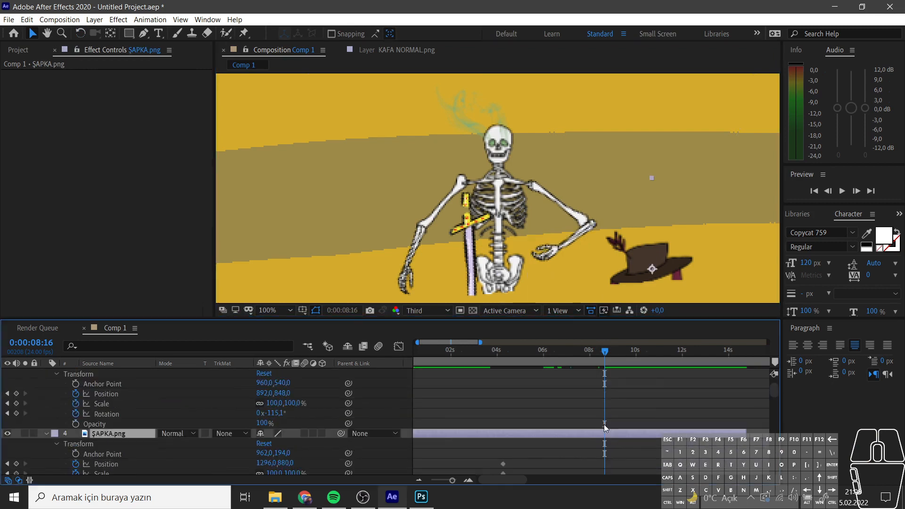
scroll(599, 419, "down", 5)
left_click(600, 353)
scroll(54, 424, "up", 4)
left_click(16, 434)
left_click(16, 453)
scroll(532, 245, "down", 1)
left_click(602, 350)
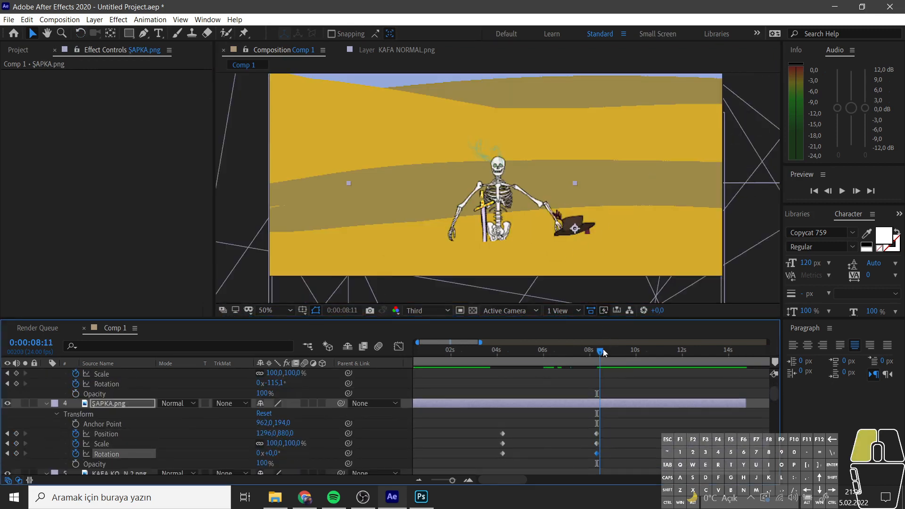
Move the ŞAPKA hat from the sand onto the skull and align it on the head at 0:00:09:00.
scroll(608, 395, "down", 12)
left_click(606, 351)
left_click(557, 233)
scroll(606, 356, "up", 9)
left_click_drag(557, 232, 496, 155)
left_click(612, 351)
scroll(503, 181, "up", 1)
scroll(513, 187, "up", 1)
left_click_drag(532, 112, 531, 112)
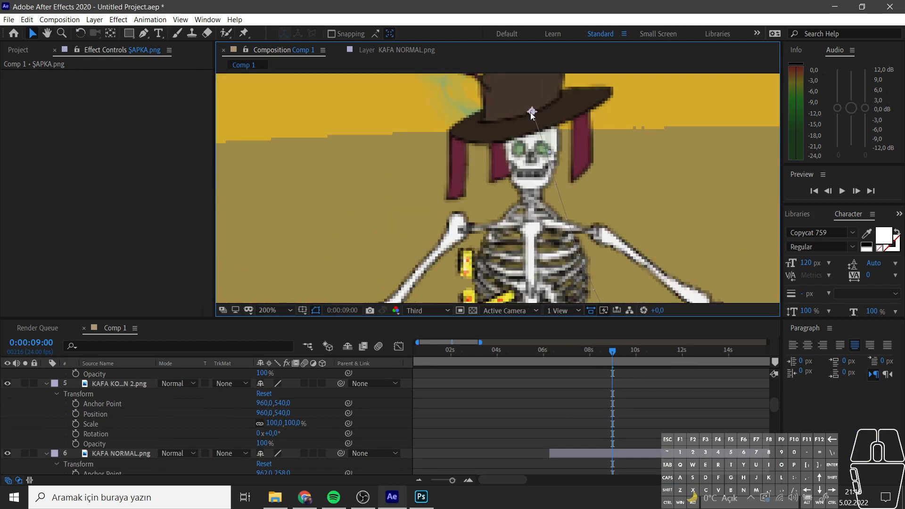
Save a copy of the project under the name "iskelet 1 after effec".
left_click(9, 19)
mouse_move(28, 123)
left_click(202, 133)
type("iskelet 1 after effec")
left_click(333, 296)
Examine how the hat sits on the skull at 0:00:09:06 and look through the layer stack for the left arm layers.
scroll(590, 209, "down", 1)
left_click_drag(612, 351, 616, 352)
scroll(528, 227, "down", 1)
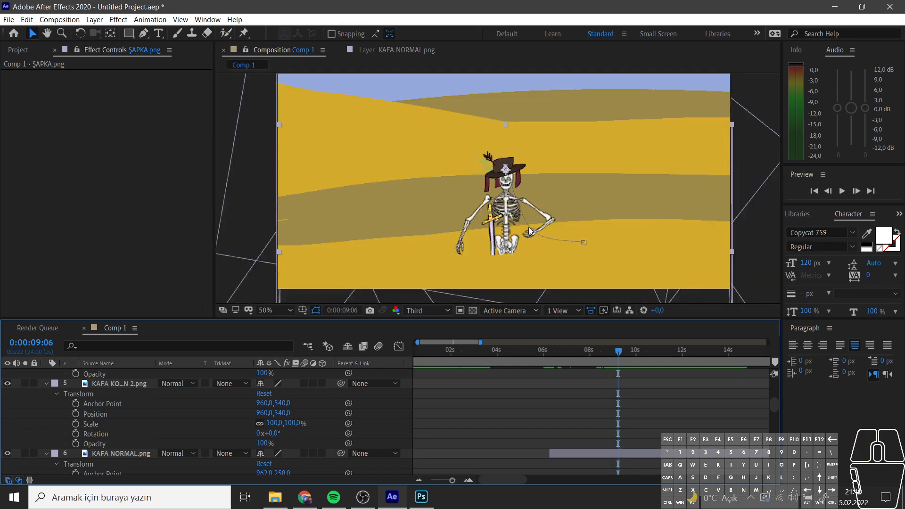
scroll(529, 231, "up", 1)
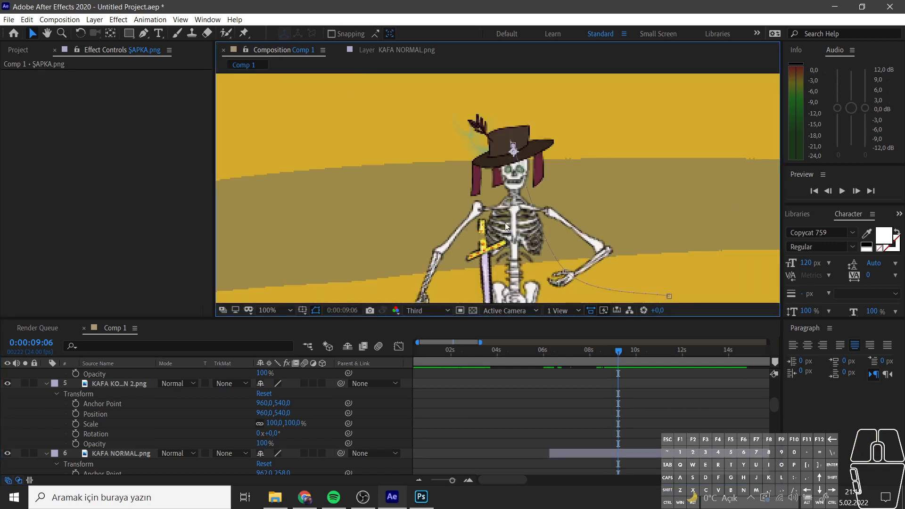
scroll(508, 196, "down", 1)
scroll(117, 418, "down", 5)
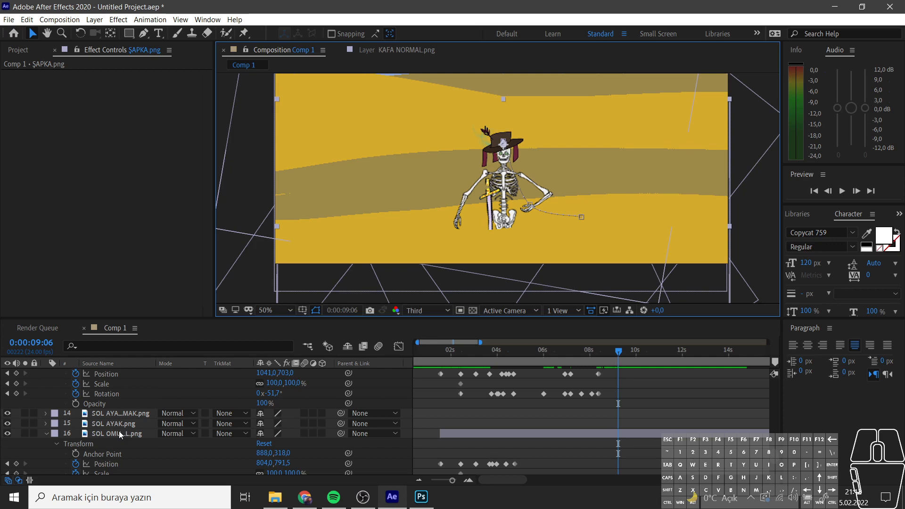
scroll(504, 198, "up", 2)
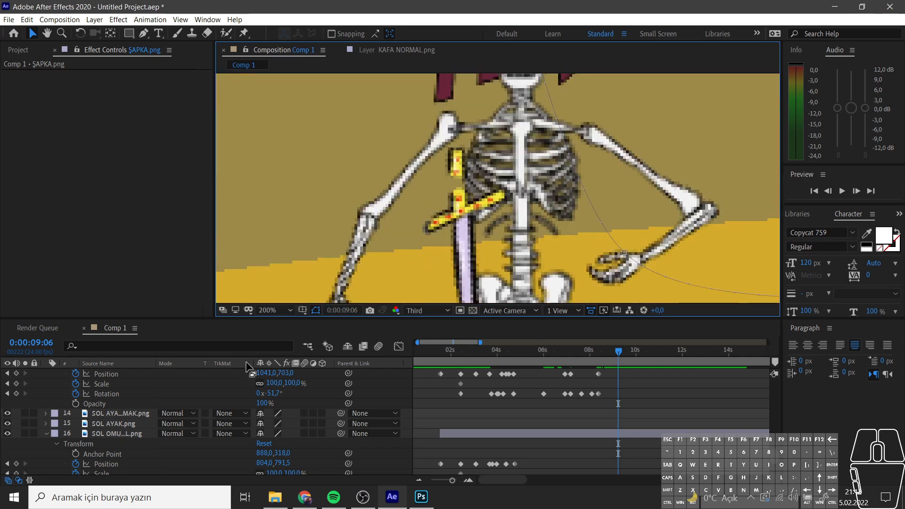
scroll(127, 423, "down", 4)
scroll(127, 423, "down", 2)
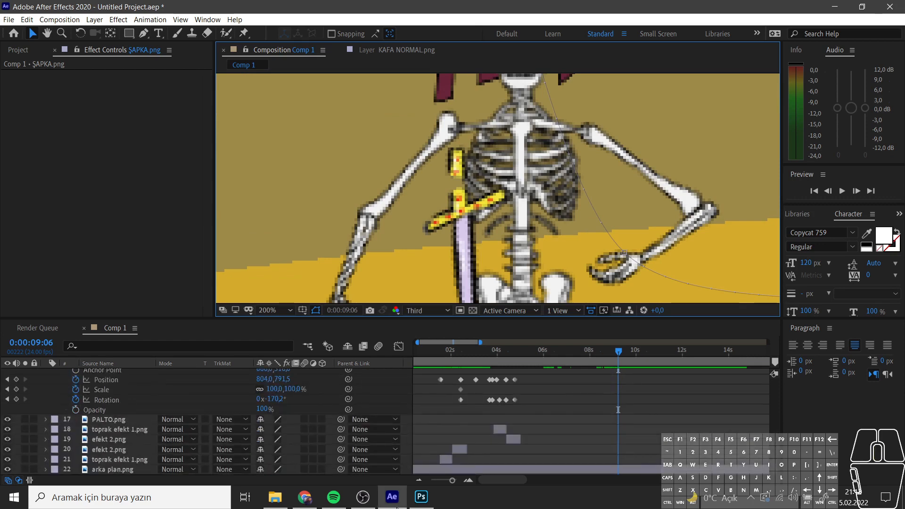
scroll(114, 405, "up", 7)
scroll(116, 405, "up", 5)
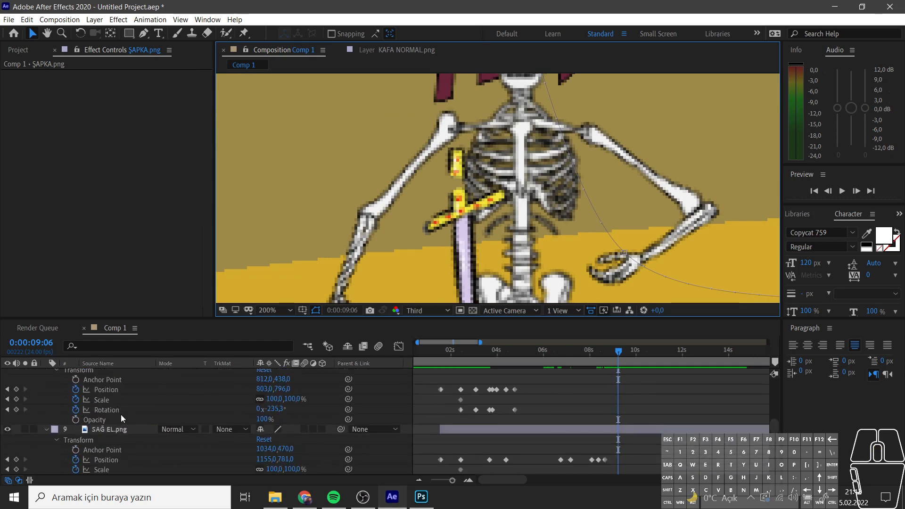
Select the SOL EL layer and go to 0:00:09:08.
left_click(118, 419)
scroll(506, 277, "down", 1)
left_click(619, 350)
scroll(617, 355, "up", 7)
left_click(620, 353)
scroll(446, 439, "down", 9)
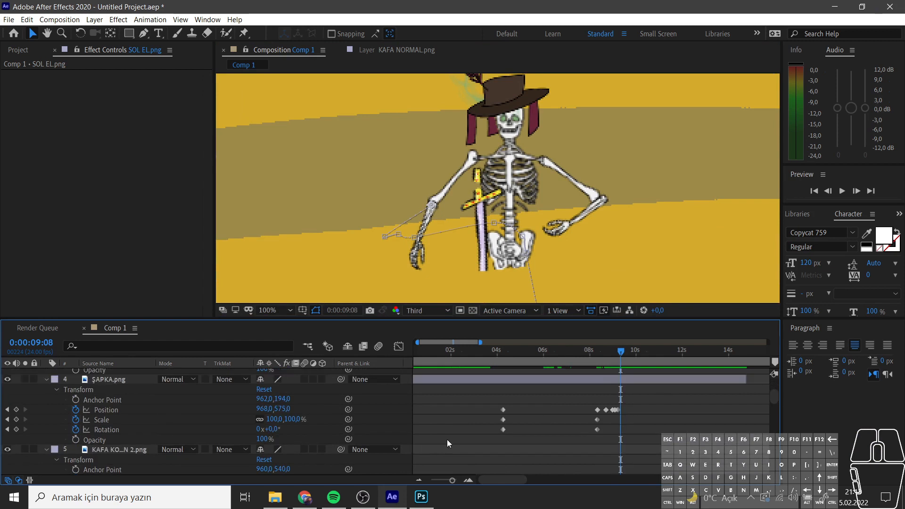
left_click(80, 34)
left_click_drag(416, 253, 478, 202)
left_click_drag(619, 352, 627, 352)
left_click_drag(476, 211, 452, 296)
left_click(33, 33)
left_click_drag(440, 212, 439, 151)
left_click_drag(626, 350, 618, 387)
key("ctrl+z")
key("ctrl+z")
key("ctrl+z")
Add Position, Scale and Rotation keyframes to SOL EL at 0:00:09:08 and rotate the forearm upward across the body at 0:00:09:14.
left_click(16, 420)
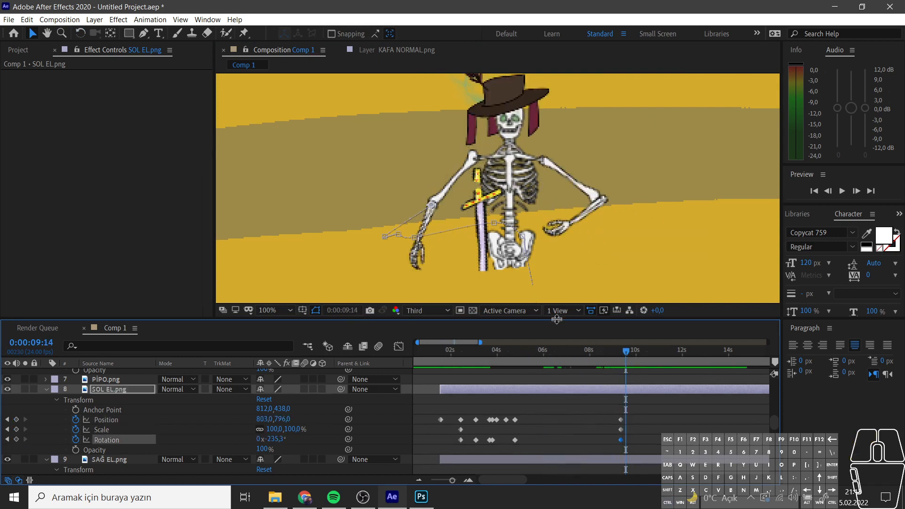
left_click(81, 34)
left_click_drag(424, 259, 559, 192)
Raise the SOL EL forearm to position 837,649 and rotate it to -283.7° at 0:00:09:23, with the hand at the sword hilt.
left_click(635, 353)
left_click(33, 33)
left_click_drag(406, 182, 407, 123)
left_click(80, 34)
left_click_drag(485, 163, 459, 218)
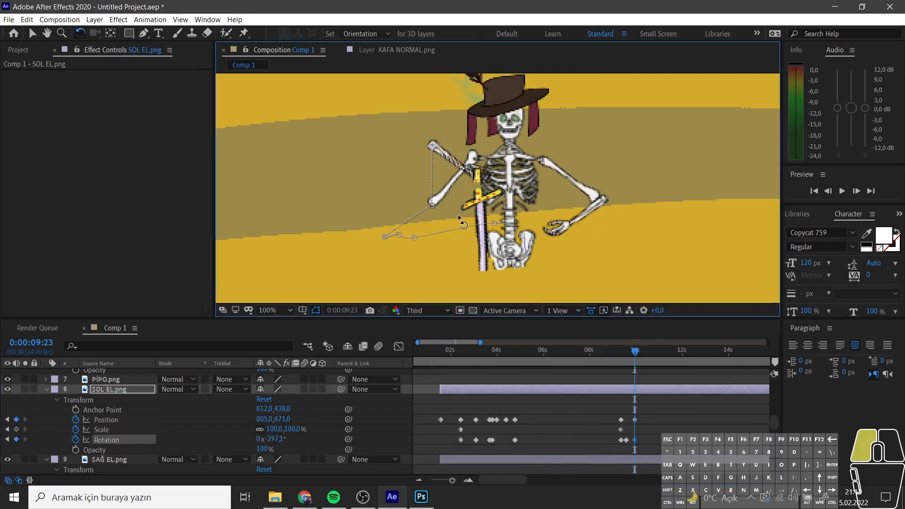
left_click_drag(440, 149, 455, 139)
left_click(81, 33)
left_click_drag(476, 163, 467, 174)
scroll(503, 245, "down", 1)
scroll(521, 226, "up", 1)
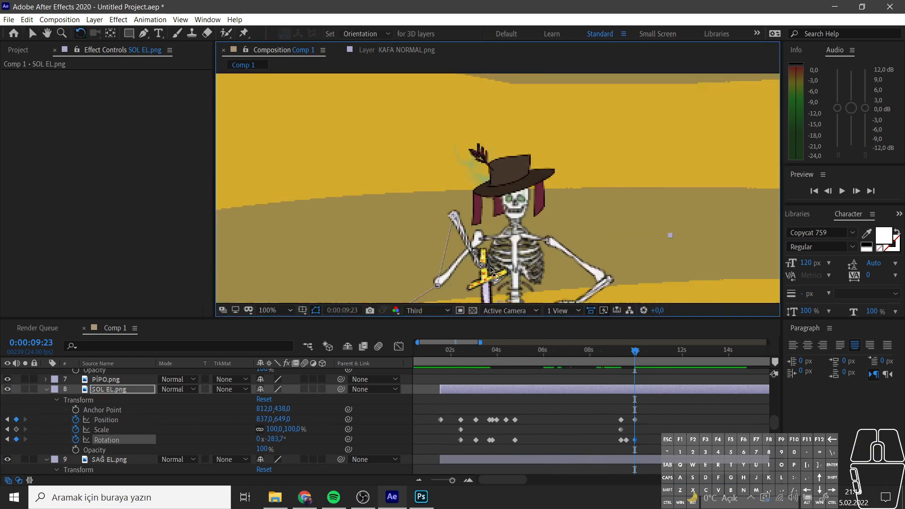
Keyframe the SOL OMUZ KOL upper arm rising from 0:00:09:08 to 0:00:10:00 so its elbow meets the raised forearm.
left_click_drag(495, 275, 486, 226)
left_click_drag(635, 353, 620, 358)
scroll(194, 441, "down", 7)
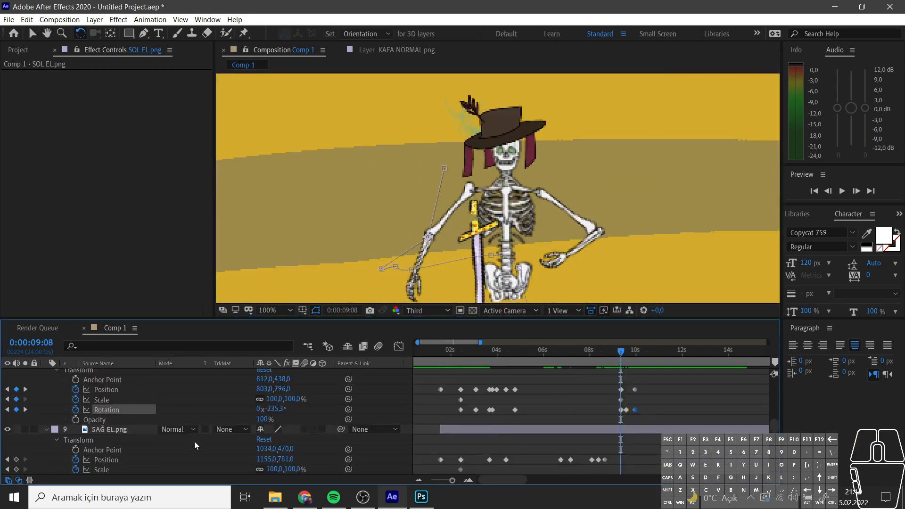
left_click(472, 438)
scroll(626, 389, "up", 10)
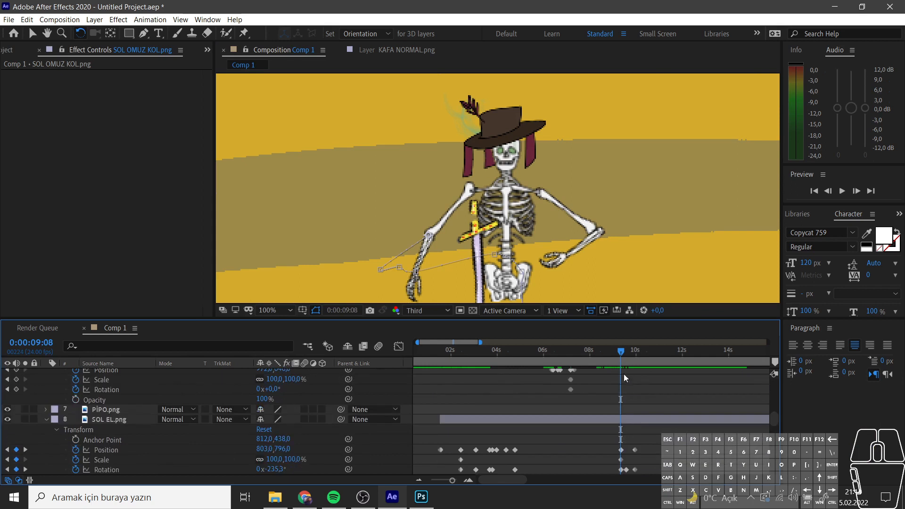
left_click(626, 351)
left_click(33, 34)
left_click_drag(435, 229, 443, 200)
left_click_drag(626, 351, 635, 354)
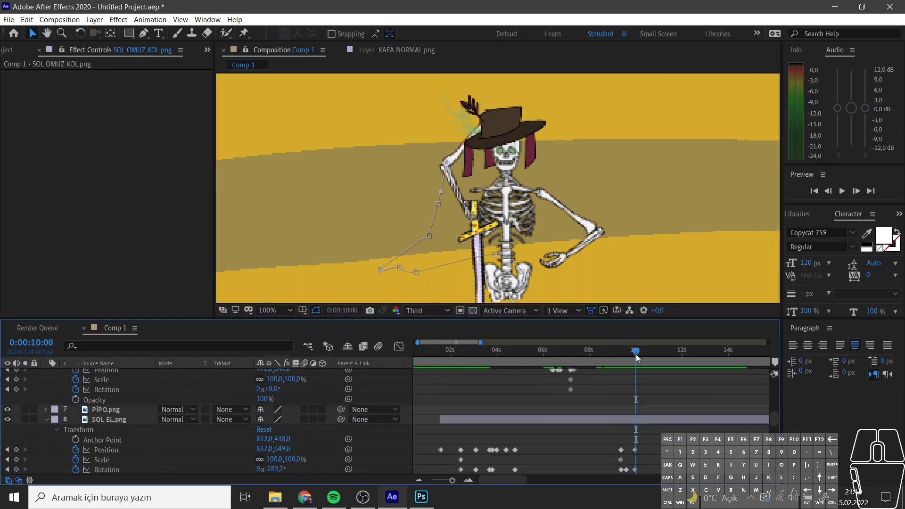
Compare the raised left arm at 0:00:10:00 with its pose at 0:00:09:08.
scroll(603, 293, "down", 2)
scroll(565, 287, "up", 2)
scroll(533, 262, "down", 2)
scroll(519, 242, "up", 2)
scroll(520, 242, "down", 2)
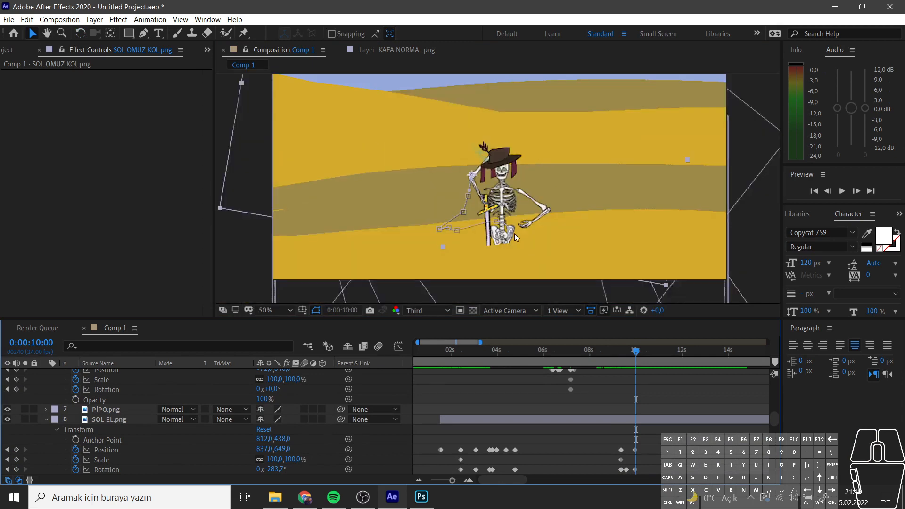
scroll(518, 251, "up", 2)
key("j")
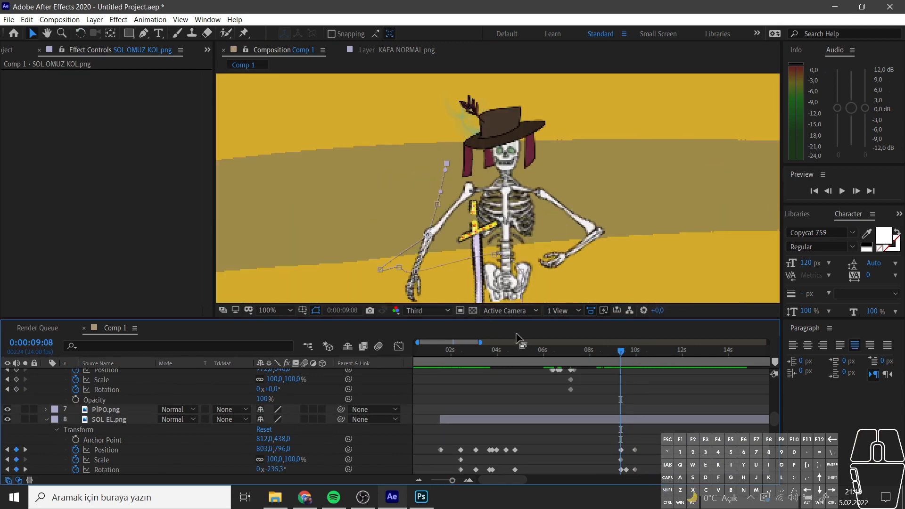
Add Position, Scale and Rotation keyframes at 0:00:09:08 to the remaining body-part layers, including SAĞ OMUZ KOL and SOL OMUZ KOL.
scroll(28, 424, "up", 2)
scroll(43, 433, "down", 5)
left_click_drag(16, 429, 17, 470)
scroll(42, 432, "up", 10)
scroll(70, 436, "down", 7)
scroll(70, 426, "down", 2)
scroll(23, 424, "down", 5)
left_click_drag(16, 380, 16, 399)
scroll(25, 424, "down", 1)
left_click_drag(16, 439, 17, 460)
scroll(24, 443, "down", 3)
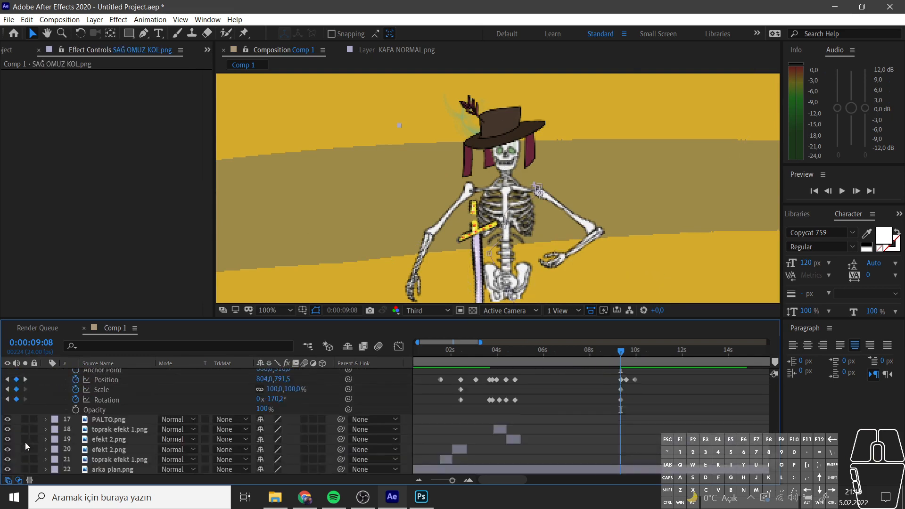
Raise the head, GÖVDE torso and right arm layers together at 0:00:09:14.
key("k")
scroll(171, 408, "up", 5)
scroll(121, 411, "up", 6)
scroll(116, 436, "down", 10)
scroll(152, 423, "up", 3)
left_click(513, 179)
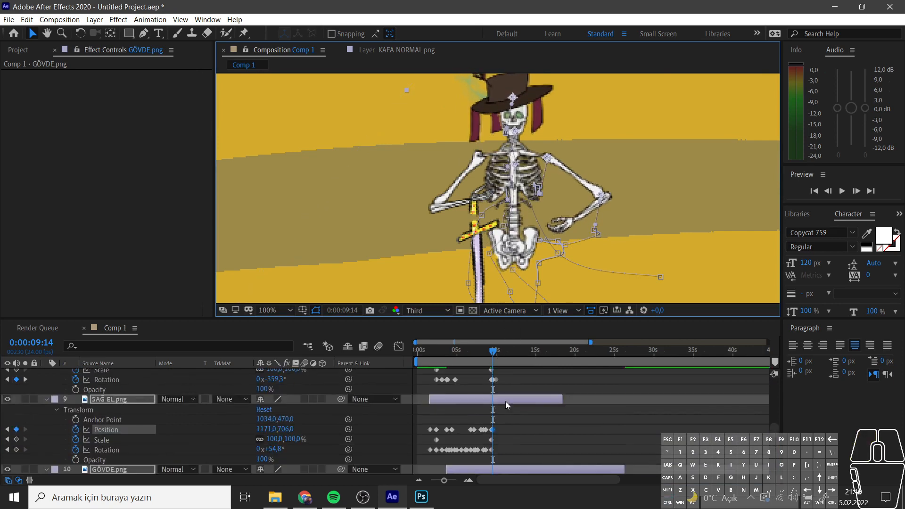
Raise the head, torso and right arm layers further in stages, ending at 0:00:10:13.
scroll(506, 401, "up", 1)
left_click_drag(492, 351, 495, 351)
left_click_drag(494, 160, 503, 120)
left_click_drag(495, 351, 501, 352)
scroll(500, 217, "down", 1)
left_click(499, 216)
scroll(501, 217, "up", 2)
scroll(617, 243, "down", 2)
left_click_drag(502, 203, 509, 179)
scroll(509, 178, "up", 1)
scroll(98, 439, "up", 1)
Lift the SOL OMUZ KOL upper arm toward the raised left shoulder at 0:00:10:13.
left_click(110, 389)
scroll(110, 398, "up", 1)
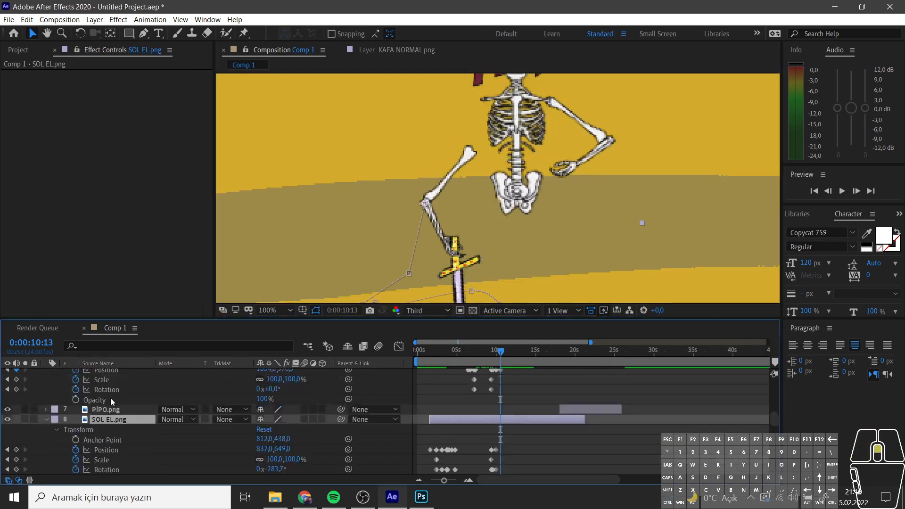
scroll(113, 405, "down", 8)
left_click(122, 411)
left_click_drag(448, 176, 431, 128)
scroll(252, 377, "up", 3)
left_click(81, 33)
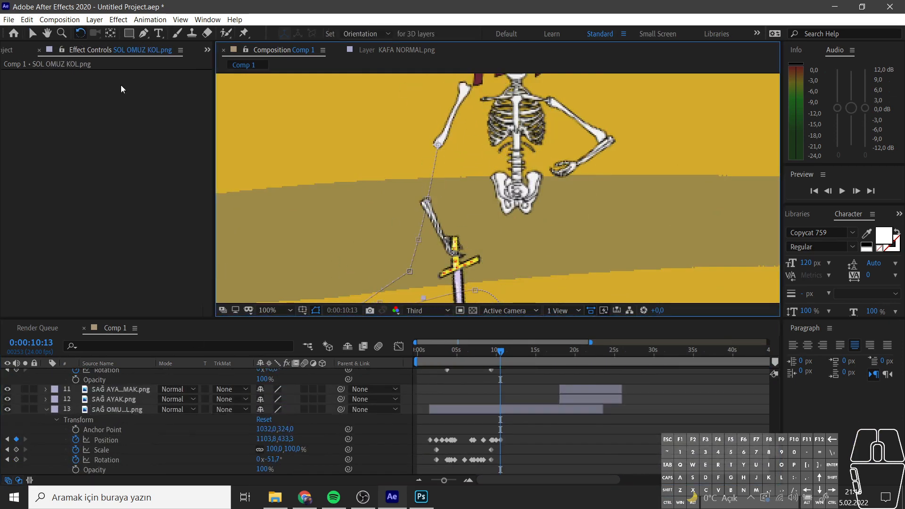
left_click(32, 34)
Place the SOL EL forearm at the elbow and rotate it so the hand hangs down at 0:00:10:13.
scroll(124, 409, "up", 6)
left_click(113, 390)
left_click(81, 33)
left_click_drag(441, 232, 456, 197)
Shift the SAĞ and SOL AYAK and AYAK PARMAK layers in time to start at 0:00:09:08.
mouse_move(500, 352)
left_mouse_down()
mouse_move(485, 355)
mouse_move(506, 354)
mouse_move(492, 363)
left_mouse_up()
scroll(503, 278, "down", 1)
scroll(501, 377, "up", 1)
scroll(556, 455, "down", 5)
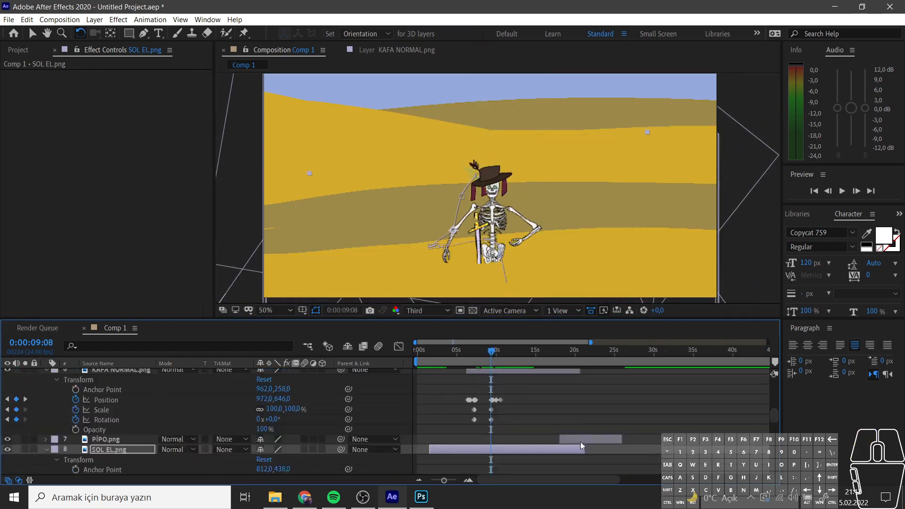
left_click(568, 457)
scroll(572, 446, "down", 8)
scroll(541, 434, "up", 12)
scroll(543, 438, "down", 10)
left_click_drag(573, 447, 502, 446)
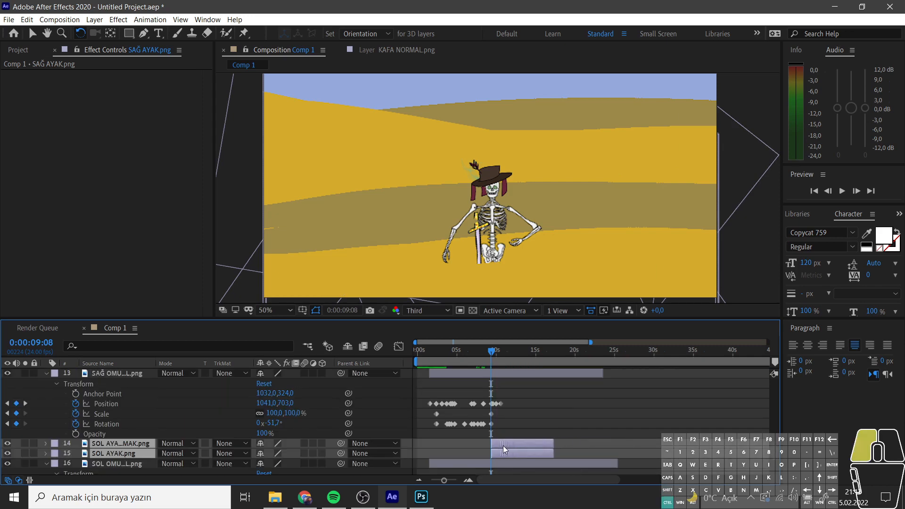
Align the start of the leg layers precisely with the current time at 0:00:09:08.
scroll(500, 273, "down", 2)
scroll(490, 438, "down", 1)
left_click_drag(443, 479, 455, 481)
left_click_drag(630, 418, 626, 418)
left_click_drag(455, 480, 446, 480)
Move the SAĞ AYAK PARMAK and SAĞ AYAK layers below SAĞ OMUZ KOL in the layer order.
left_click(32, 36)
left_click(134, 424, "ctrl")
left_click(129, 416, "ctrl")
scroll(127, 409, "up", 2)
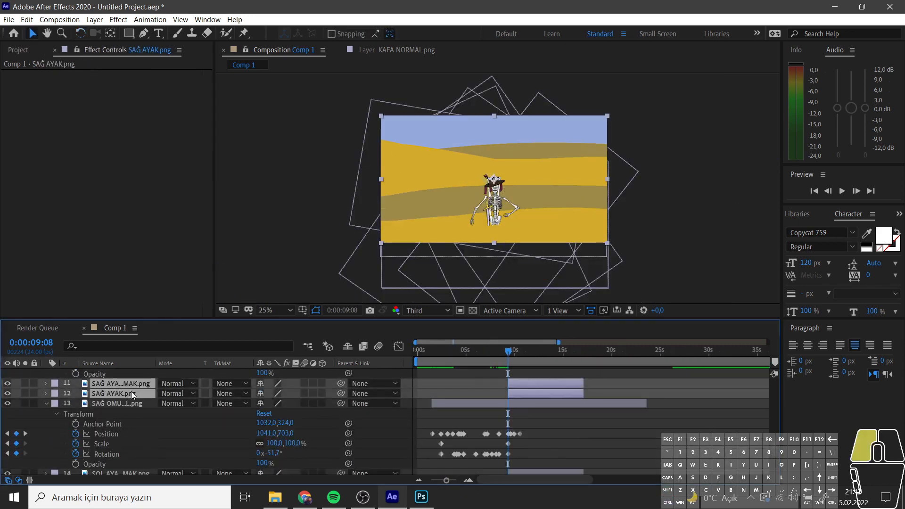
left_click_drag(131, 392, 124, 470)
Place the anchor points of the four leg layers at their joints, such as 1008,534 for SAĞ AYAK and 914,528 for SOL AYAK.
scroll(124, 424, "down", 2)
double_click(130, 394)
left_click_drag(499, 165, 491, 277)
double_click(131, 402)
double_click(130, 414)
double_click(138, 423)
left_click(279, 50)
left_click(129, 413, "ctrl")
left_click(127, 403, "ctrl")
left_click(126, 394, "ctrl")
left_click_drag(509, 352, 520, 357)
scroll(492, 397, "up", 2)
scroll(518, 398, "down", 2)
left_click(593, 423)
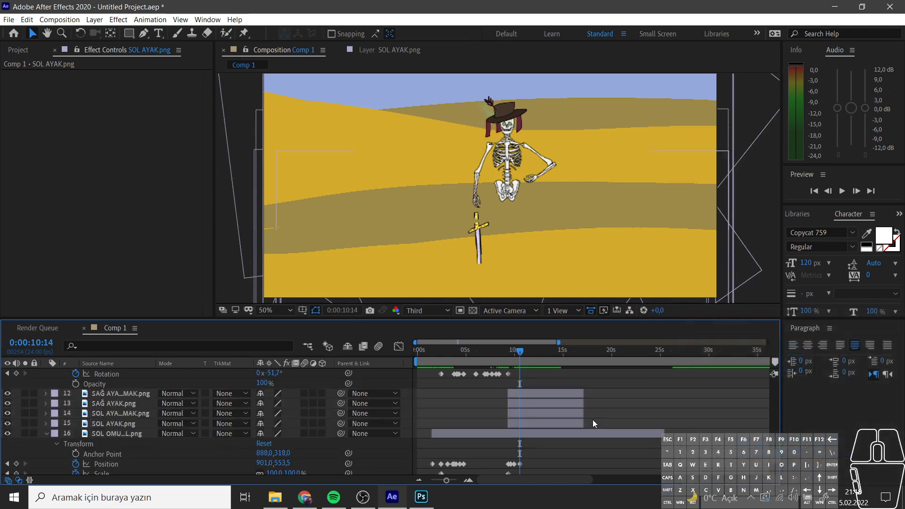
key("ctrl+z")
Enable Position, Scale and Rotation keyframes on SAĞ AYAK at 0:00:09:08.
left_click(46, 423)
left_click(56, 423)
left_click(75, 439)
left_click(76, 450)
left_click(74, 464)
left_click(75, 459)
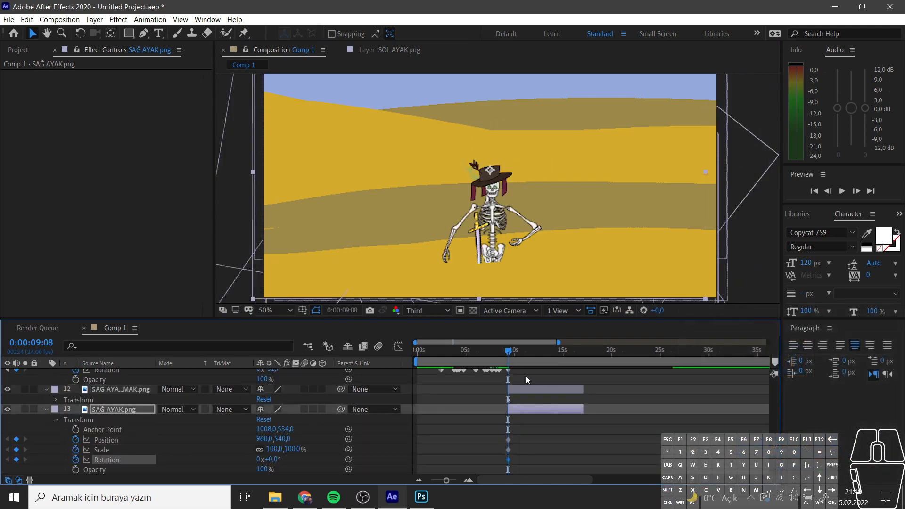
Enable Position and Scale keyframes on SAĞ AYAK PARMAK at 0:00:09:08.
scroll(525, 387, "up", 2)
scroll(526, 386, "down", 2)
left_click(525, 390, "ctrl")
scroll(525, 409, "up", 3)
scroll(527, 418, "down", 2)
left_click(527, 419)
left_click_drag(516, 352, 508, 352)
left_click(57, 429)
scroll(189, 410, "down", 5)
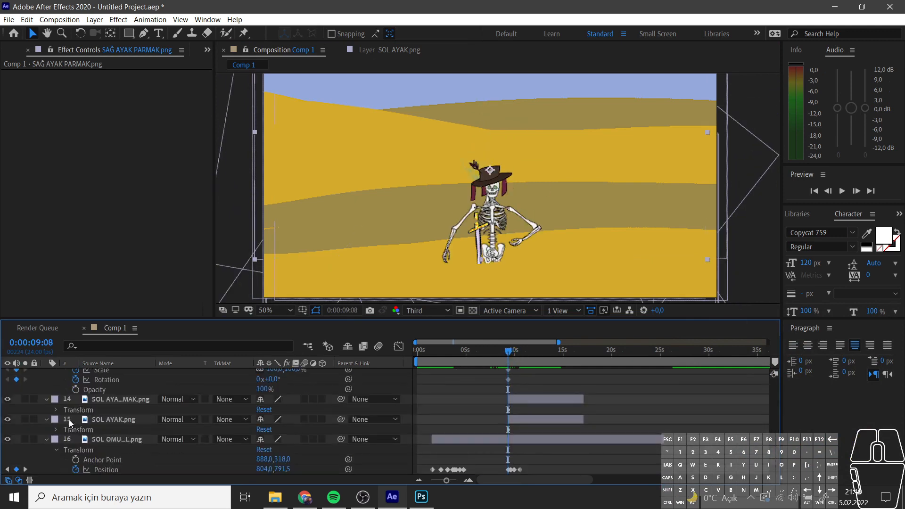
Enable Position and Scale keyframes on SOL AYAK PARMAK and SOL AYAK at 0:00:09:08.
left_click(56, 410)
scroll(56, 418, "down", 3)
left_click(57, 420)
left_click_drag(508, 352, 523, 352)
key("ctrl+z")
Select all four leg layers and move them down below the pelvis into the sand at 0:00:09:08.
left_click(522, 409)
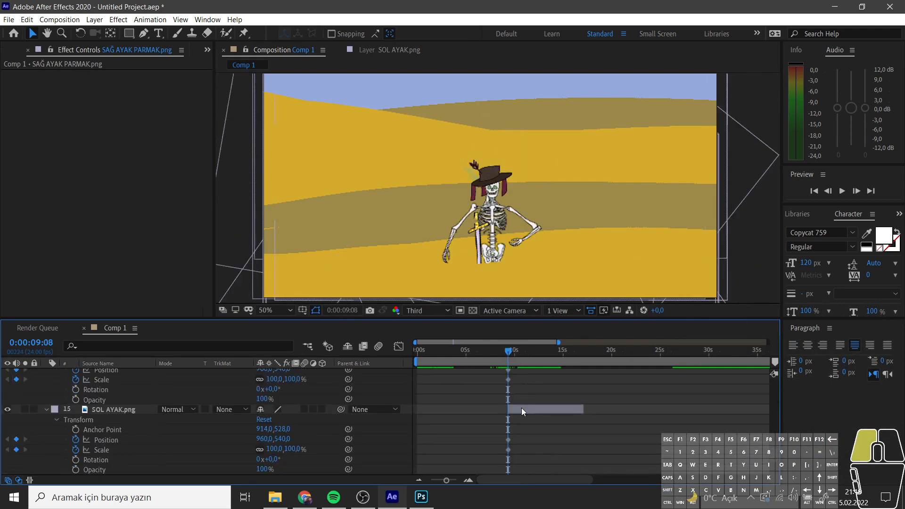
scroll(522, 406, "up", 2)
left_click(522, 402, "ctrl")
scroll(525, 410, "up", 3)
left_click(529, 418, "ctrl")
scroll(530, 416, "up", 2)
left_click(529, 412, "ctrl")
left_click_drag(488, 176, 492, 282)
Raise the SAĞ AYAK upper leg to the pelvis at the time of the fully risen pose.
left_click_drag(508, 352, 524, 360)
scroll(124, 437, "up", 2)
left_click(121, 399)
left_click(122, 469)
left_click_drag(499, 273, 522, 205)
scroll(473, 416, "down", 3)
left_click(524, 449)
Keyframe SAĞ AYAK higher toward the hip from 0:00:09:17 and reposition the right lower leg beneath the knee.
left_click_drag(520, 352, 513, 354)
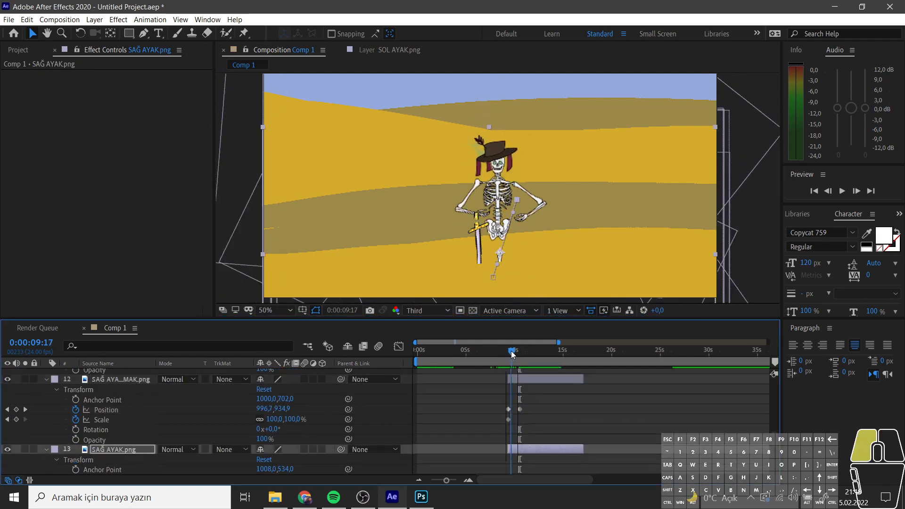
scroll(508, 238, "up", 1)
left_click_drag(508, 239, 530, 171)
left_click_drag(511, 352, 515, 353)
left_click(527, 379)
left_click_drag(529, 248, 534, 264)
Raise the SOL AYAK upper leg to the left side of the pelvis and rotate it to +13.9°.
left_click_drag(515, 351, 515, 352)
left_click(513, 265)
scroll(428, 394, "down", 3)
left_click(523, 429)
left_click_drag(507, 282, 503, 227)
scroll(493, 250, "down", 1)
scroll(514, 431, "down", 2)
left_click(515, 438)
key("w")
key("v")
left_click(512, 350)
Reposition the leg parts under the pelvis at 0:00:10:15 for the standing pose.
scroll(516, 377, "up", 3)
left_click_drag(516, 351, 520, 352)
left_click(499, 228)
scroll(531, 406, "down", 2)
left_click(531, 403)
left_click_drag(498, 228, 547, 240)
Reorder the leg layers so each AYAK layer sits above its AYAK PARMAK layer.
scroll(505, 203, "up", 1)
scroll(538, 415, "up", 2)
left_click(538, 389)
scroll(540, 415, "up", 3)
left_click(541, 409)
left_click_drag(107, 410, 151, 398)
left_click(120, 405)
scroll(120, 409, "up", 7)
left_click(121, 395)
left_click(131, 463)
scroll(139, 431, "down", 3)
left_click(94, 430)
scroll(94, 420, "down", 2)
Move SOL AYAK up toward the pelvis at 0:00:09:20, nudge it up at 0:00:09:08, and check the pose at 0:00:10:15.
left_click_drag(518, 352, 513, 414)
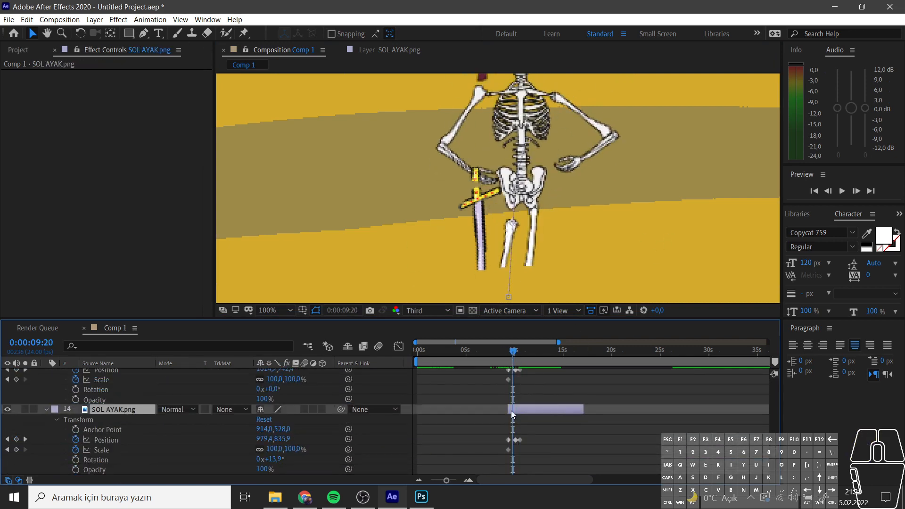
left_click_drag(510, 239, 510, 223)
left_click_drag(513, 351, 508, 352)
left_click_drag(509, 254, 510, 250)
left_click_drag(508, 351, 521, 352)
scroll(544, 241, "down", 2)
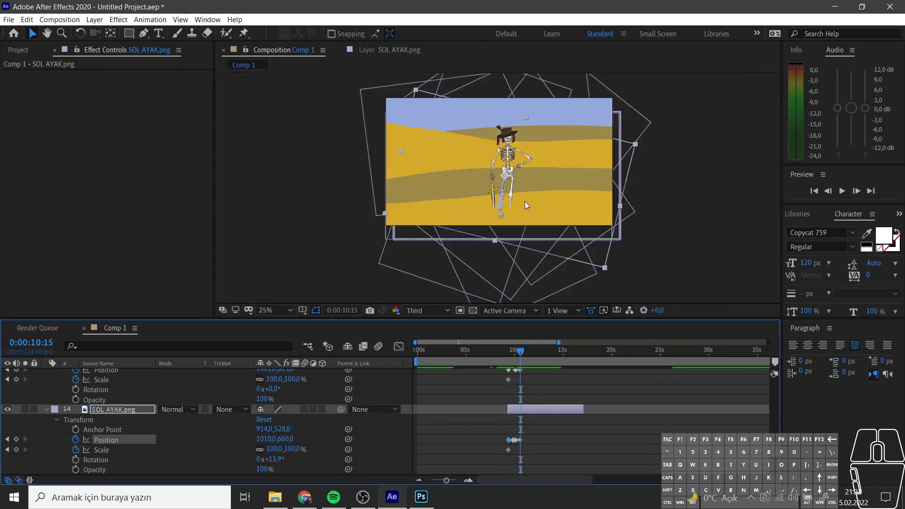
scroll(518, 217, "up", 2)
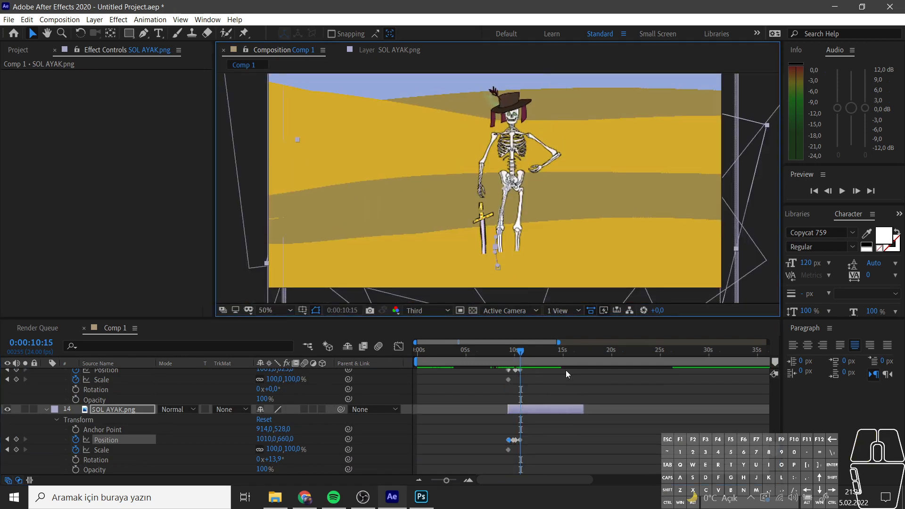
key("period")
scroll(510, 401, "up", 8)
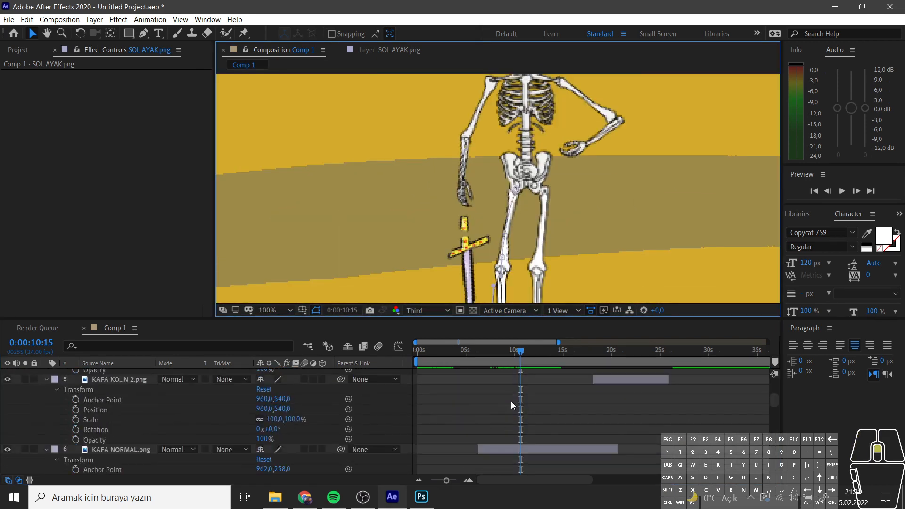
Add Position, Scale and Rotation keyframes to the KILIÇ SARI sword and raise it so the handle meets the hand.
left_click(514, 394)
left_click_drag(521, 352, 524, 351)
left_click(17, 423)
left_click(17, 434)
left_click(17, 443)
left_click_drag(463, 256, 470, 227)
Select the hat, head, arm, torso and leg layers together and move the whole figure up and right at 0:00:11:06.
key("comma")
left_click(526, 352)
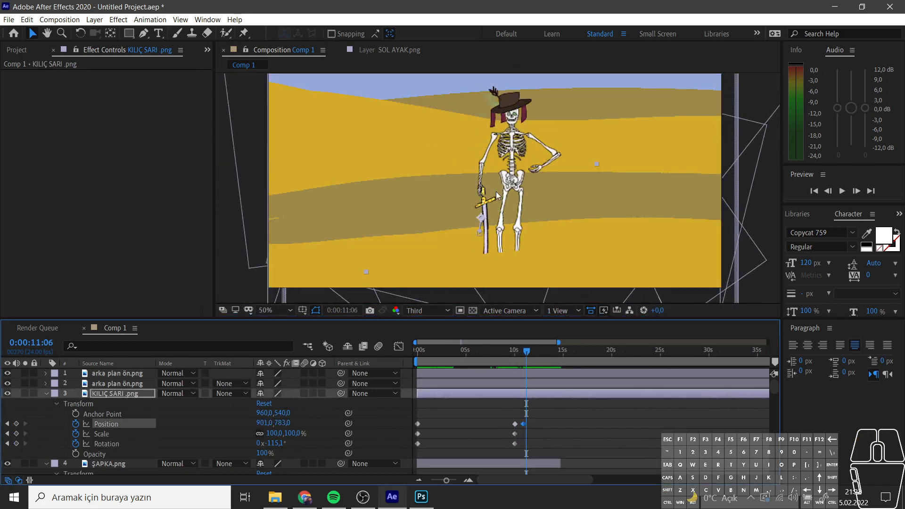
scroll(108, 400, "down", 5)
left_click(120, 384, "ctrl")
left_click(125, 454, "ctrl")
left_click(127, 383, "ctrl")
scroll(132, 423, "down", 8)
left_click(128, 424, "ctrl")
scroll(127, 422, "down", 8)
left_click(126, 414, "ctrl")
left_click(124, 395, "ctrl")
left_click(124, 464, "ctrl")
scroll(123, 452, "down", 3)
left_click(121, 439, "ctrl")
scroll(122, 436, "down", 3)
left_click(120, 438, "ctrl")
scroll(118, 424, "down", 6)
left_click_drag(507, 153, 522, 131)
Play back the stand-up motion from around 0:00:09:05.
left_click_drag(527, 352, 506, 297)
left_click(744, 236)
key("space")
key("space")
Save a copy of the project file.
left_click(9, 20)
mouse_move(94, 127)
left_click(259, 142)
type("is")
key("Down")
key("Return")
key("Return")
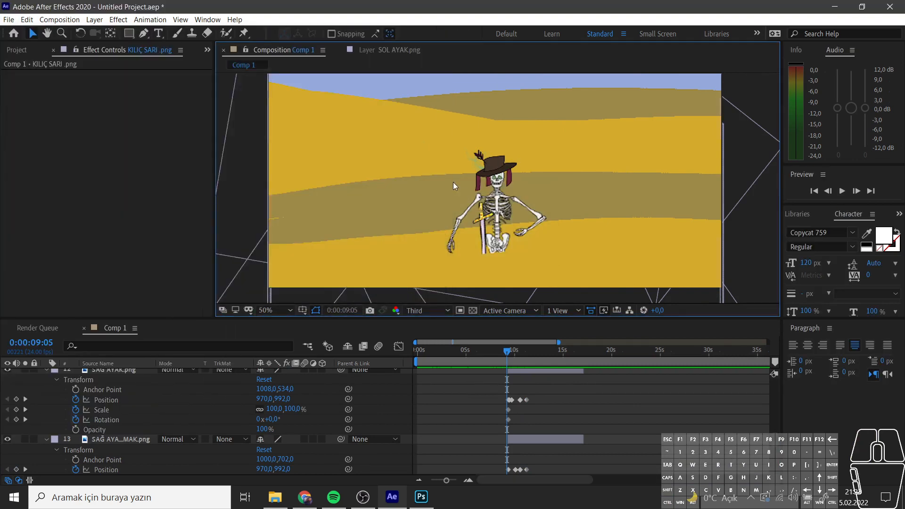
Reposition the KILIÇ SARI sword on the frames leading up to 0:00:11:06 so its handle follows the hand.
left_click(527, 351)
scroll(528, 396, "up", 15)
left_click_drag(528, 353, 523, 347)
left_click(529, 395)
left_click_drag(486, 206, 491, 200)
left_click_drag(522, 350, 520, 350)
scroll(495, 203, "up", 2)
left_click_drag(498, 189, 444, 238)
left_click_drag(521, 349, 522, 348)
left_click_drag(505, 160, 464, 209)
scroll(471, 217, "down", 1)
Add Position, Scale and Rotation keyframes to the KAFA NORMAL head at 0:00:12:05.
left_click_drag(521, 349, 538, 360)
scroll(532, 387, "down", 3)
left_click(536, 351)
scroll(552, 203, "up", 1)
scroll(556, 203, "down", 1)
scroll(557, 200, "up", 1)
scroll(502, 442, "up", 3)
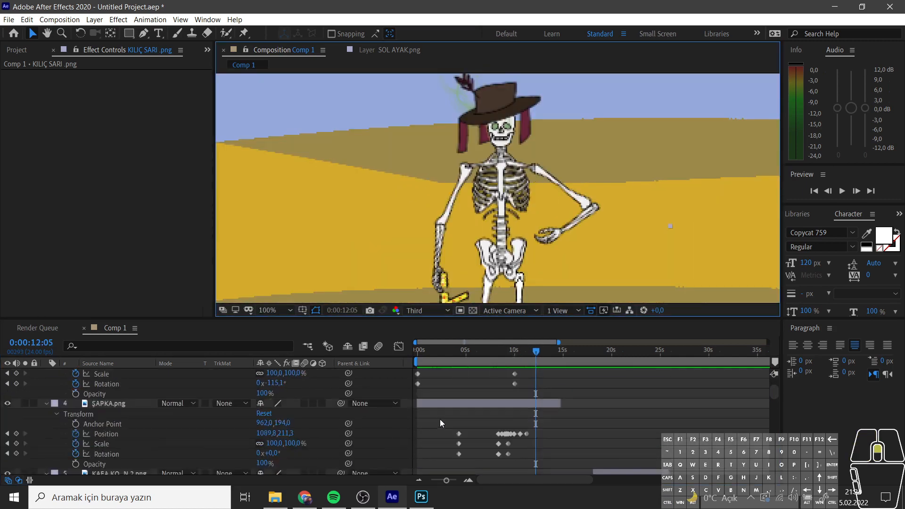
scroll(427, 444, "up", 1)
scroll(426, 445, "down", 6)
left_click(499, 423)
left_click(16, 453)
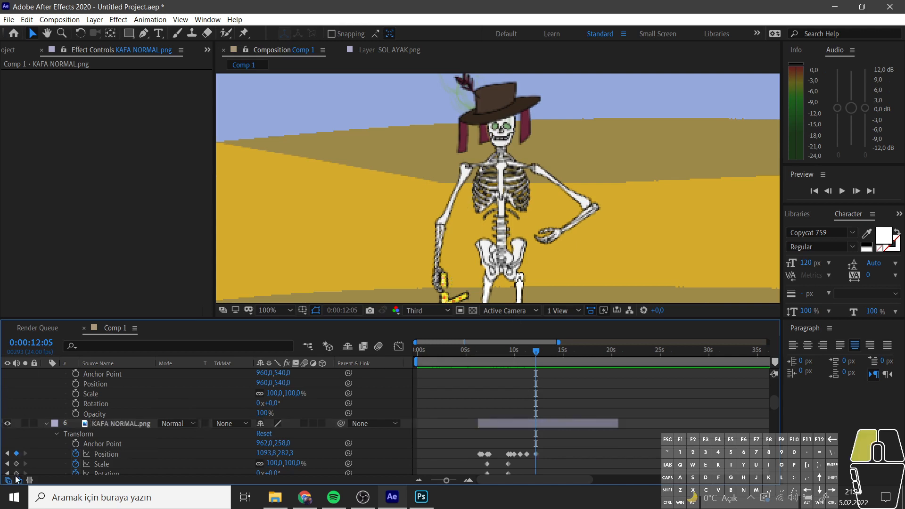
scroll(513, 264, "down", 1)
left_click(18, 480)
left_click(16, 464)
left_click(16, 474)
Tilt the KAFA NORMAL head to +13.2° shortly after 0:00:12:05 and rotate it back to +2.5° at 0:00:13:01.
left_click(96, 425)
scroll(519, 244, "up", 1)
left_click_drag(471, 349, 476, 349)
left_click(81, 33)
left_click_drag(510, 122, 531, 139)
left_click(34, 33)
left_click(481, 351)
key("ctrl+k")
key("Escape")
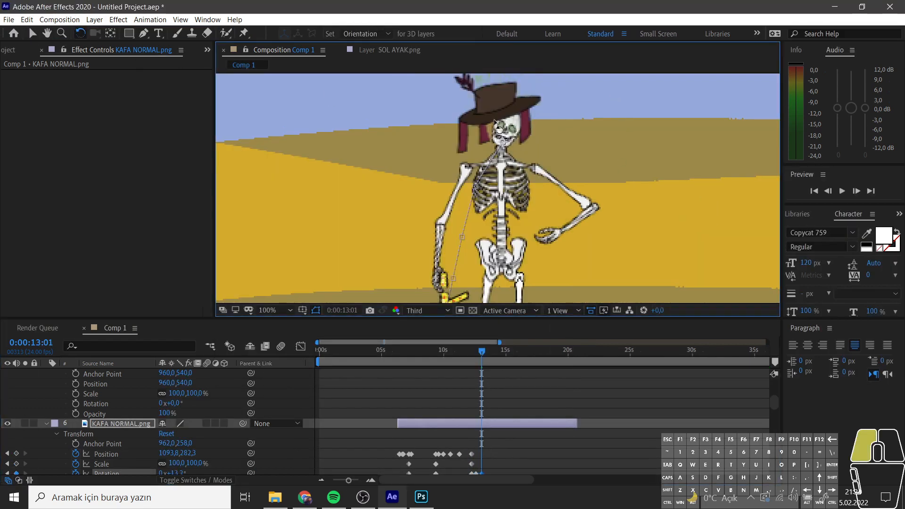
Move the ŞAPKA hat off the head and down toward the bent arm shortly after 0:00:12:05.
scroll(497, 410, "up", 4)
left_click(496, 403)
scroll(495, 403, "down", 6)
left_click_drag(482, 351, 475, 352)
left_click_drag(500, 104, 538, 172)
Rotate the ŞAPKA hat upside down as it falls and lower it onto the bent arm's hand at 0:00:13:01.
left_click_drag(475, 352, 483, 354)
key("w")
left_click_drag(530, 172, 526, 204)
mouse_move(483, 352)
left_mouse_down()
mouse_move(465, 353)
mouse_move(475, 354)
left_mouse_up()
left_click_drag(525, 184, 546, 212)
left_click_drag(476, 352, 481, 353)
left_click_drag(528, 196, 554, 203)
key("v")
left_click_drag(538, 188, 544, 234)
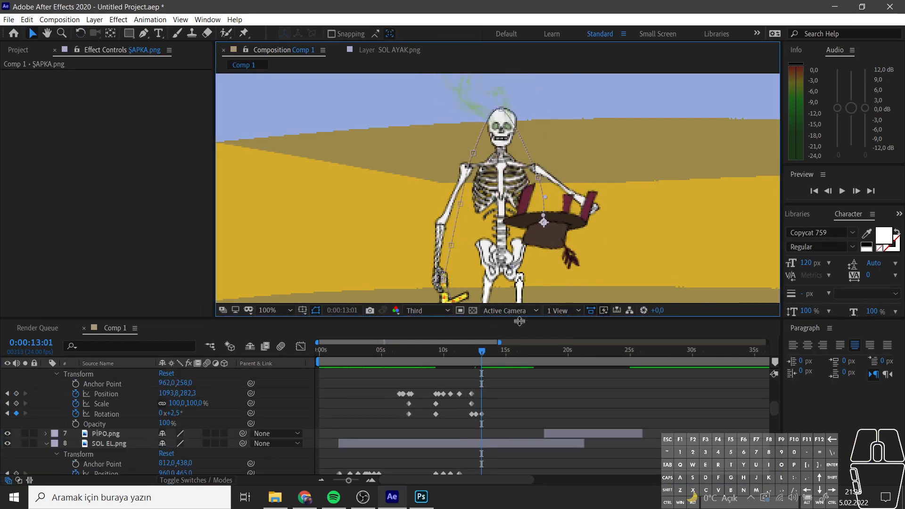
Copy the ŞAPKA hat's Position and Rotation keyframes from 0:00:11:06 to 0:00:12:05 so it stays on the head until then.
left_click_drag(482, 352, 459, 350)
key("j")
key("w")
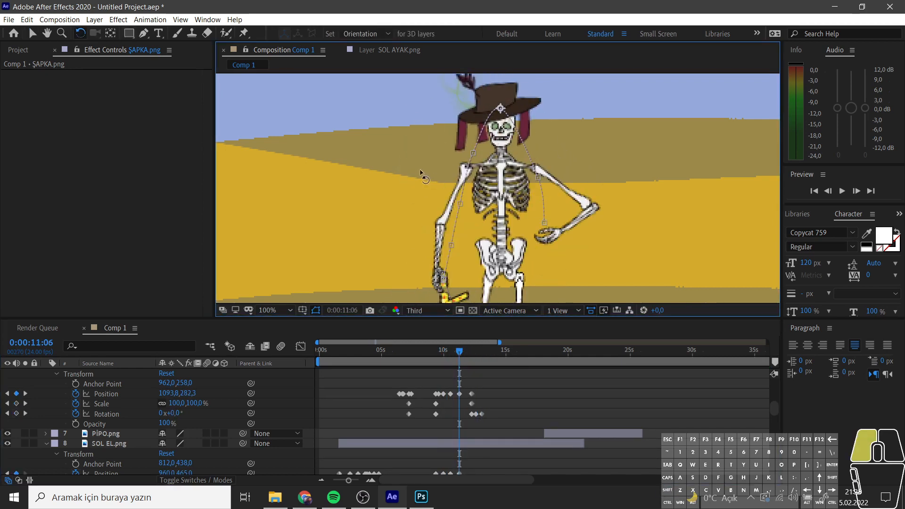
mouse_move(465, 348)
left_mouse_down()
mouse_move(443, 353)
mouse_move(461, 351)
mouse_move(458, 333)
mouse_move(470, 334)
left_mouse_up()
key("v")
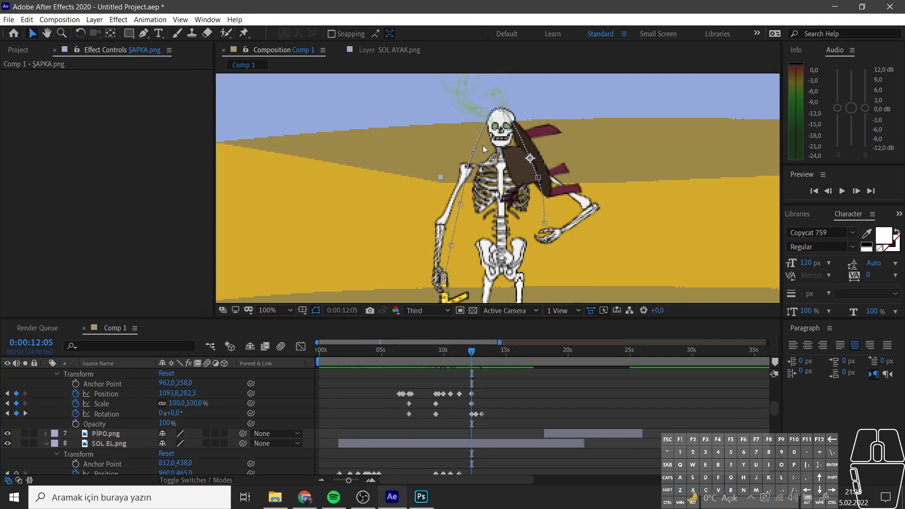
scroll(479, 416, "up", 4)
left_click(463, 415)
scroll(489, 348, "down", 3)
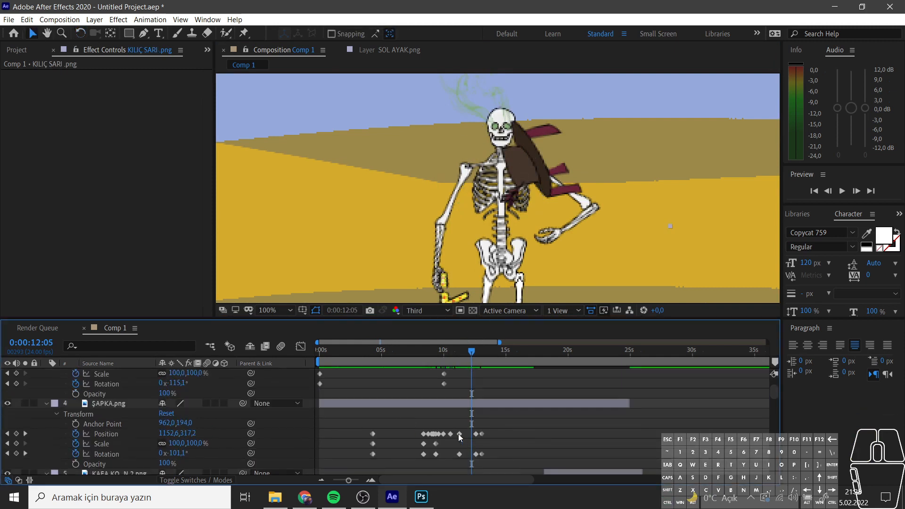
left_click(460, 434)
left_click(460, 453, "shift")
key("ctrl+c")
key("ctrl+v")
Rotate the SOL EL forearm to −339.9° at 0:00:13:07 and move it to 1036, 465 at 0:00:14:00.
left_click_drag(473, 350, 484, 351)
scroll(487, 399, "down", 7)
left_click(390, 381)
key("w")
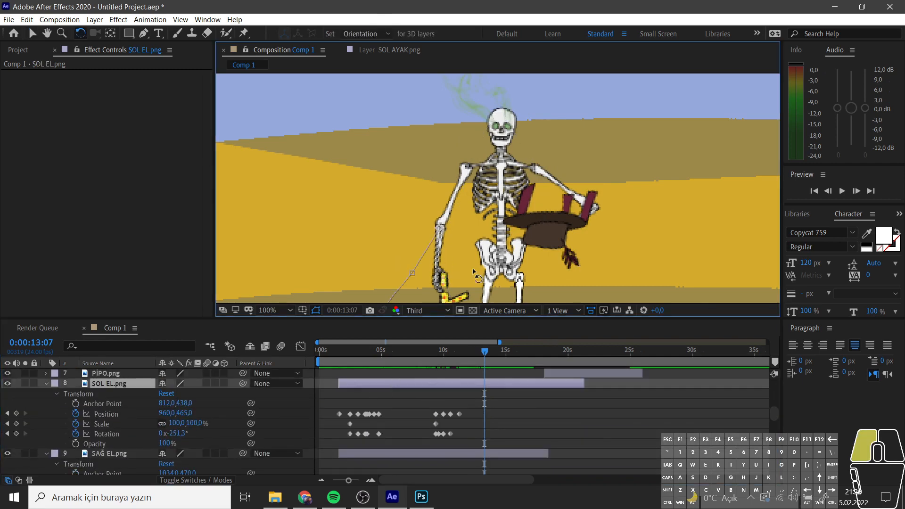
left_click_drag(438, 275, 491, 232)
left_click(494, 351)
key("v")
left_click_drag(374, 154, 410, 146)
Rotate the SOL OMUZ upper arm to −218.7° and shift it to meet the shoulder and forearm at 0:00:14:00.
scroll(386, 449, "up", 2)
scroll(400, 410, "down", 11)
scroll(402, 415, "down", 7)
left_click(431, 436)
key("w")
left_click_drag(384, 203, 312, 254)
key("v")
left_click_drag(436, 198, 489, 229)
Rotate the SOL EL forearm up toward the hat at 0:00:14:14.
scroll(471, 436, "up", 18)
left_click(473, 414)
left_click_drag(478, 350, 500, 362)
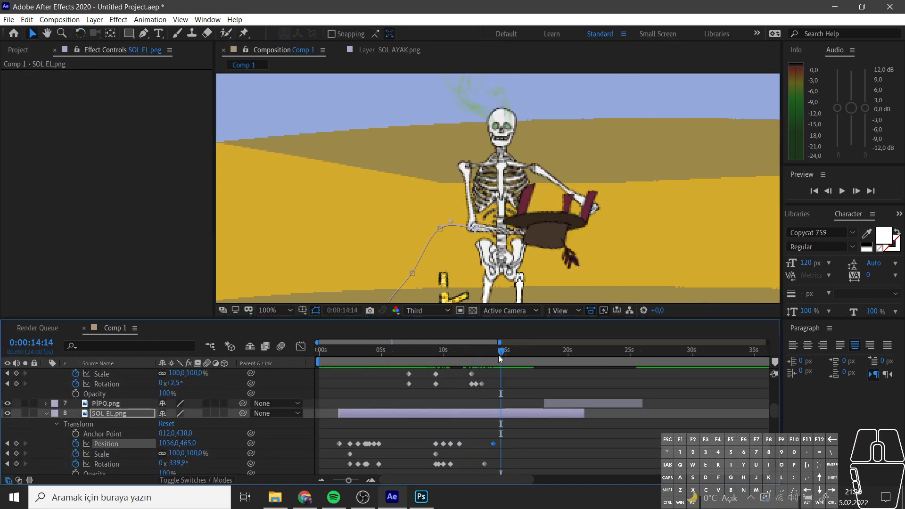
key("w")
left_click_drag(527, 245, 528, 206)
Slide the PALTO coat layer to start at 0:00:14:00 and place the coat behind the skeleton's shoulders.
scroll(494, 428, "down", 6)
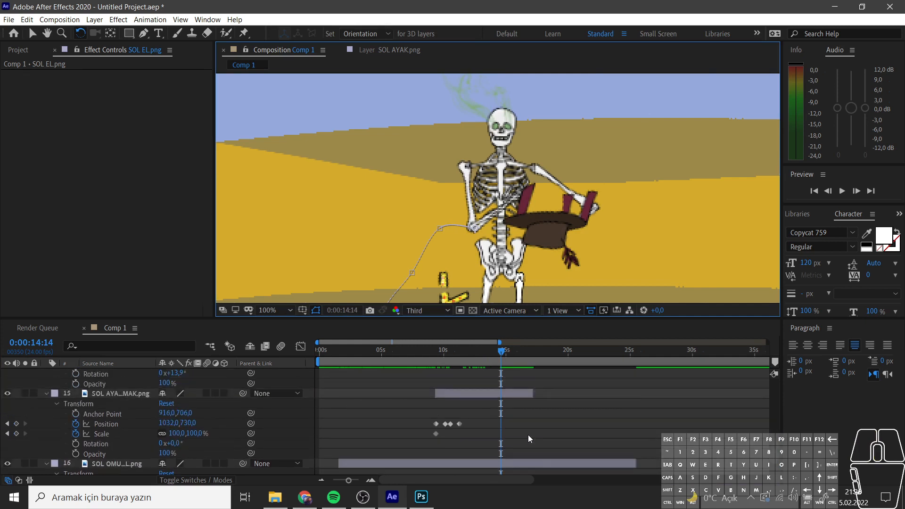
left_click(529, 422)
left_click_drag(530, 422, 501, 416)
key("v")
left_click_drag(415, 155, 488, 189)
scroll(490, 194, "down", 1)
Enable Position, Scale and Rotation keyframing on the PALTO coat at 0:00:14:14 and go to 0:00:14:00.
left_click(45, 420)
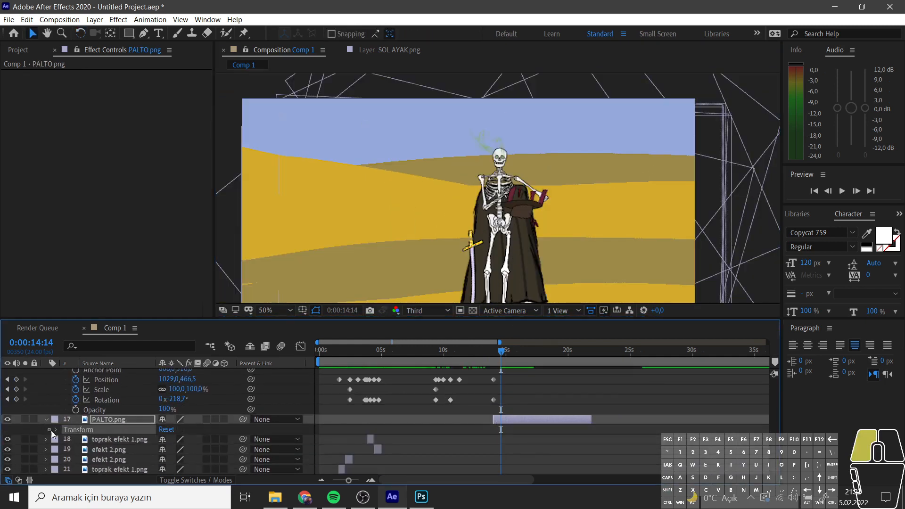
left_click(56, 430)
left_click(75, 439)
left_click(76, 450)
left_click(76, 460)
scroll(77, 460, "down", 1)
left_click_drag(501, 352, 494, 352)
left_click(177, 419)
type("0")
key("Return")
left_click(377, 207)
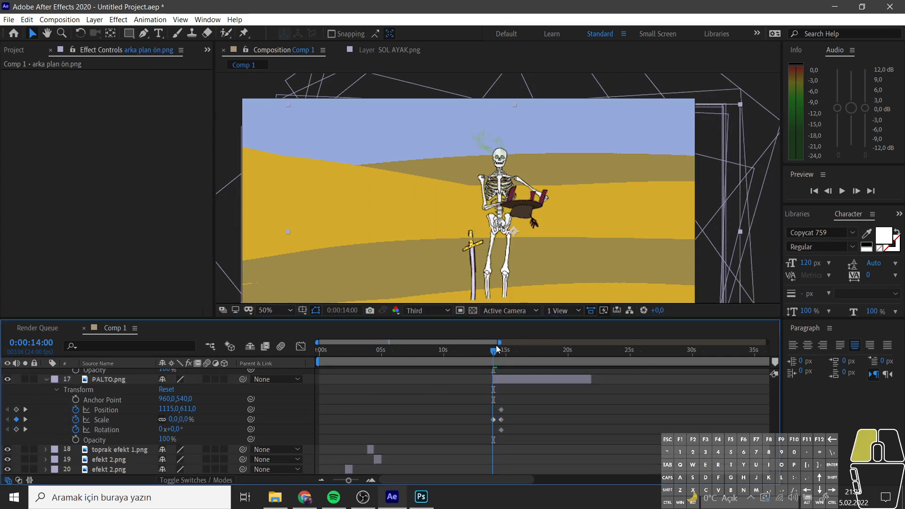
key("ctrl+z")
key("ctrl+z")
Shift the PALTO coat up and scale it to 0% at 0:00:14:00, and move it to 1095, 565 at 0:00:15:04.
left_click_drag(500, 252, 518, 226)
left_click(177, 419)
type("0")
key("Return")
left_click_drag(494, 352, 508, 351)
left_click_drag(523, 278, 519, 267)
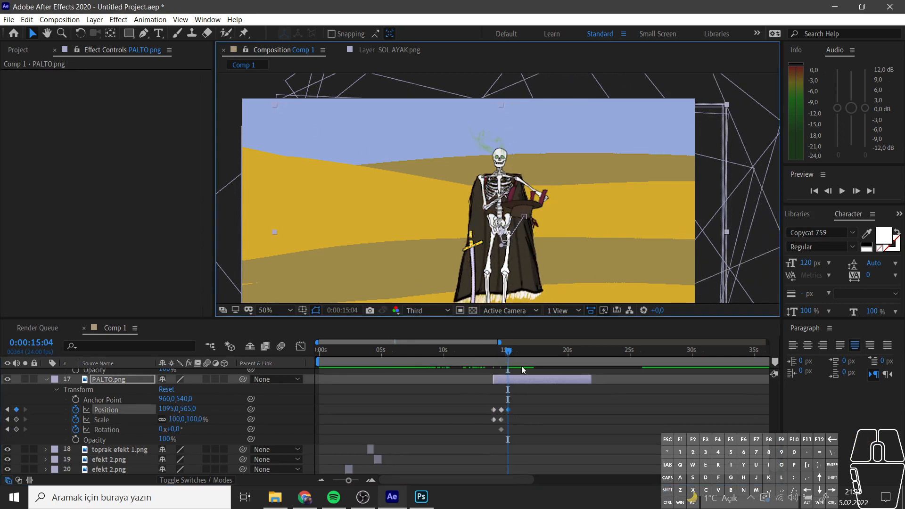
Rotate the SOL EL forearm slightly at 0:00:15:04 and to −1x −17.0° at 0:00:15:15.
scroll(115, 412, "up", 2)
scroll(116, 412, "up", 14)
scroll(429, 429, "down", 15)
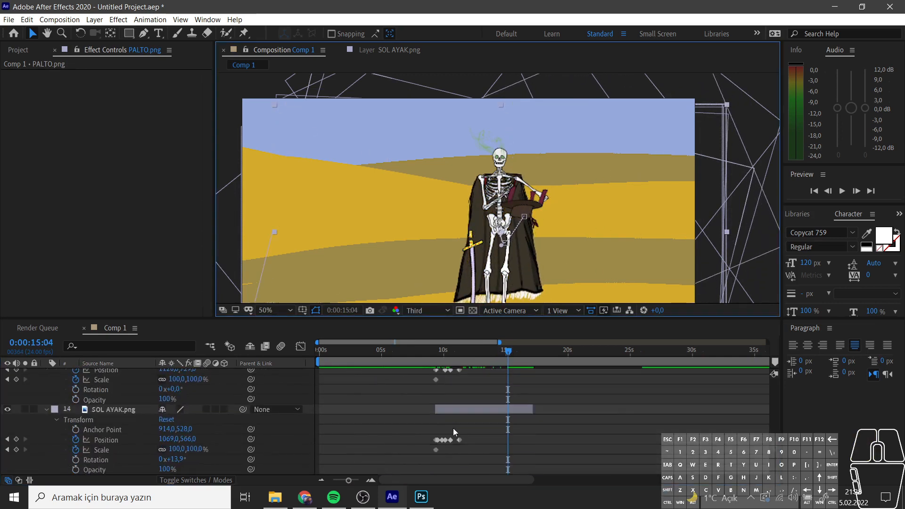
scroll(490, 415, "up", 8)
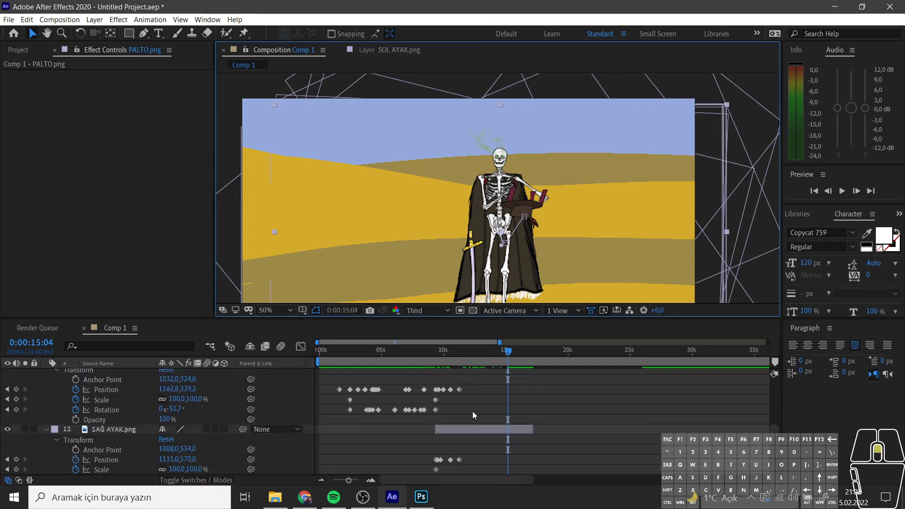
left_click(471, 417)
scroll(534, 211, "up", 1)
key("w")
left_click_drag(530, 198, 535, 210)
left_click_drag(507, 352, 514, 355)
left_click_drag(520, 221, 522, 228)
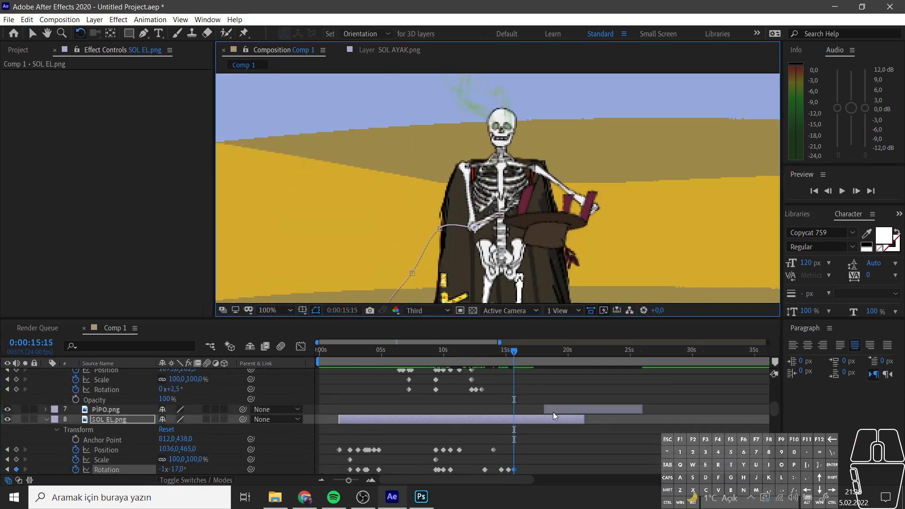
Slide the PİPO pipe layer earlier in the timeline so it starts at 0:00:15:12.
left_click_drag(547, 410, 518, 408)
scroll(518, 269, "down", 1)
double_click(424, 146)
left_click(306, 51)
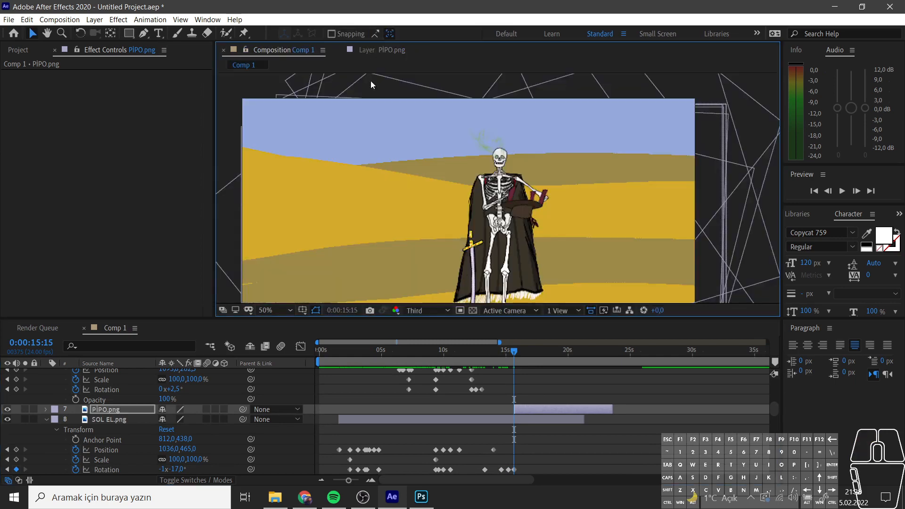
scroll(330, 189, "up", 1)
left_click(351, 482)
left_click_drag(352, 483, 358, 482)
left_click_drag(614, 409, 464, 409)
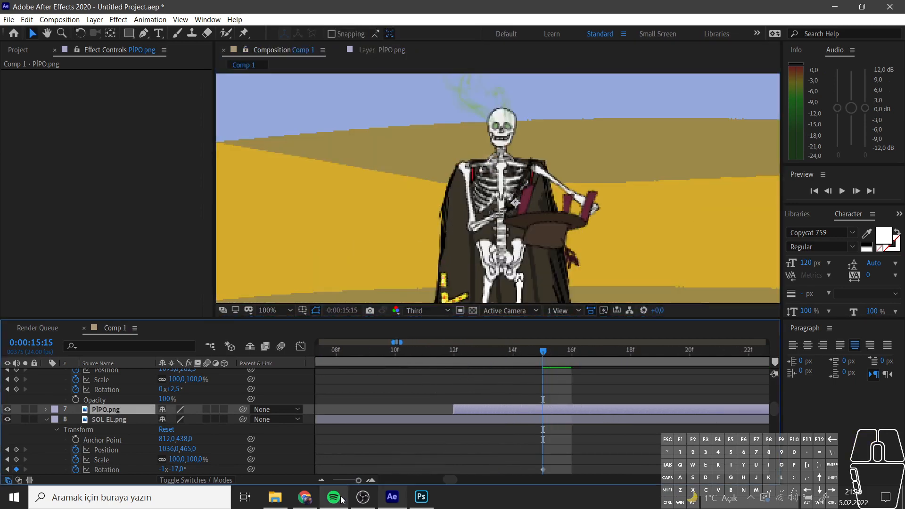
Enable Position, Scale and Rotation keyframing on the PİPO pipe at 0:00:15:15 and go to 0:00:15:04.
left_click_drag(358, 481, 352, 481)
left_click(46, 410)
left_click(56, 420)
left_click(76, 440)
left_click(75, 450)
left_click(76, 459)
left_click_drag(543, 352, 534, 351)
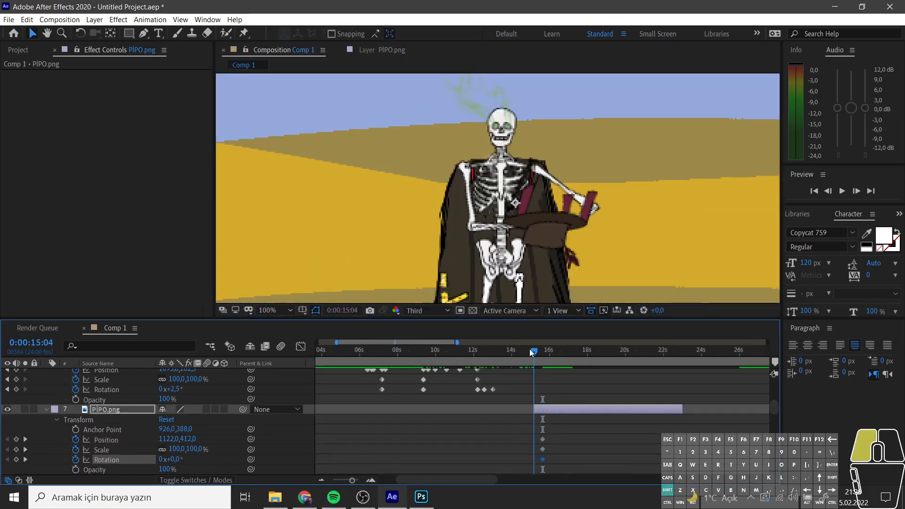
Move the PİPO pipe down towards the hat at 0:00:15:04 and record a Scale keyframe there.
left_click_drag(521, 177, 548, 216)
left_click(16, 449)
key("space")
Pose the SOL EL forearm at 0:00:16:01 with Position 935, 460 and Rotation −349.8°.
left_click_drag(537, 352, 551, 353)
left_click_drag(509, 210, 451, 199)
scroll(489, 191, "down", 1)
scroll(473, 215, "up", 1)
scroll(486, 438, "down", 3)
left_click(81, 34)
left_click(32, 34)
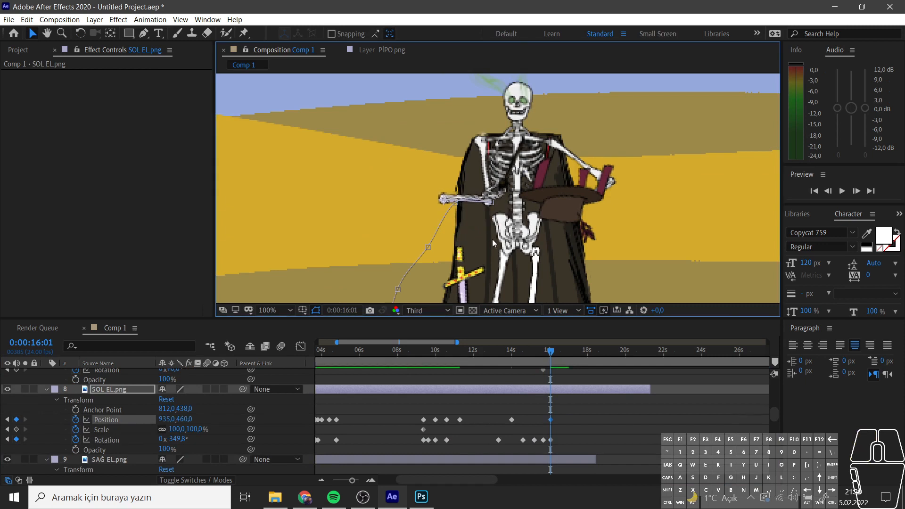
Rotate and shift the SOL OMUZ KOL upper arm at 0:00:16:01 so it joins the shoulder and the moved forearm.
scroll(407, 447, "down", 6)
scroll(405, 444, "down", 12)
left_click(425, 408)
key("w")
left_click_drag(483, 162, 466, 203)
key("v")
left_click_drag(466, 203, 456, 199)
Refine the PİPO pipe's Position keyframes between 0:00:15:05 and 0:00:16:01, ending at 1072, 419.
left_click_drag(485, 354, 535, 352)
scroll(542, 420, "up", 10)
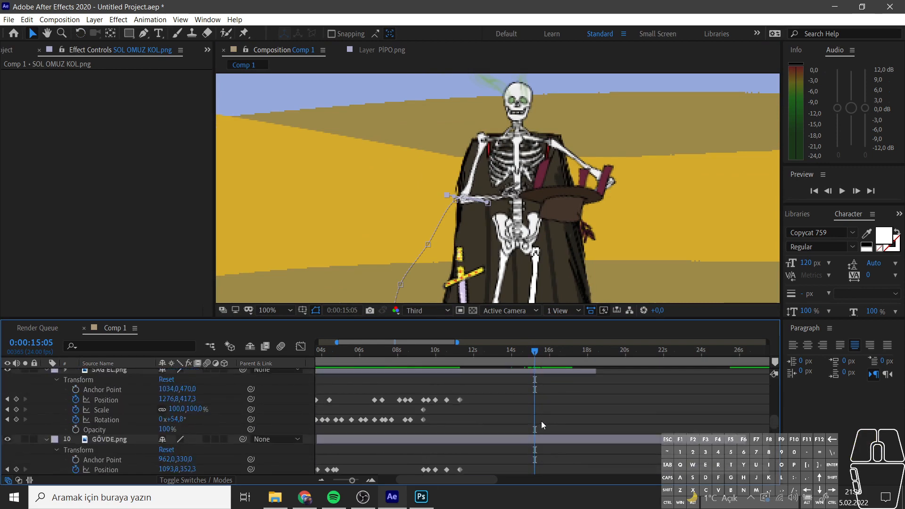
left_click(534, 469)
left_click(539, 353)
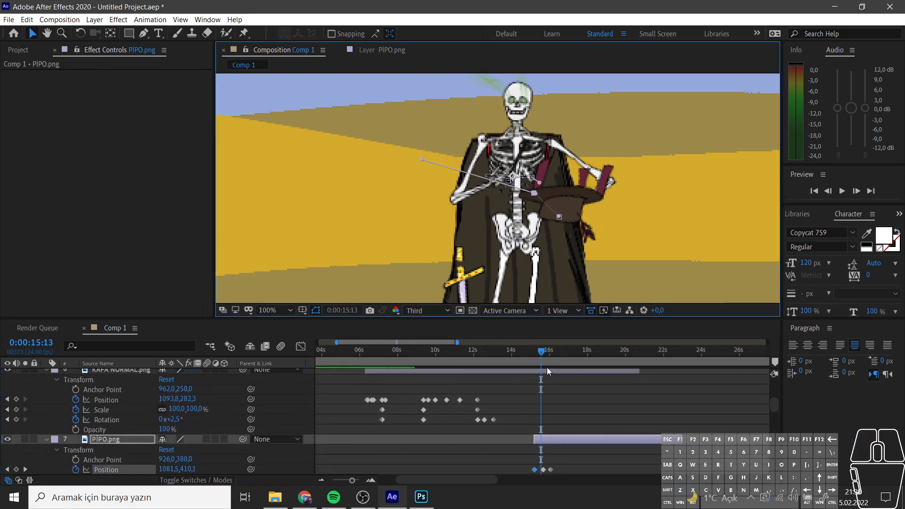
left_click_drag(539, 354, 557, 361)
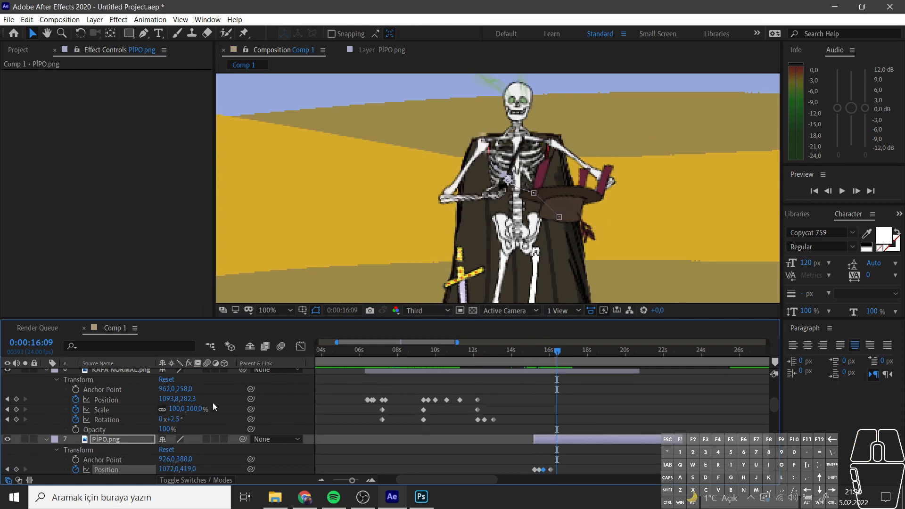
Rotate the SAĞ EL forearm inward across the ribs at 0:00:16:09.
scroll(213, 405, "down", 5)
left_click(123, 430)
left_click(81, 33)
left_click_drag(577, 165, 568, 180)
scroll(120, 416, "up", 10)
Lift the ŞAPKA hat from the hand up towards the head with new keyframes.
left_click(111, 464)
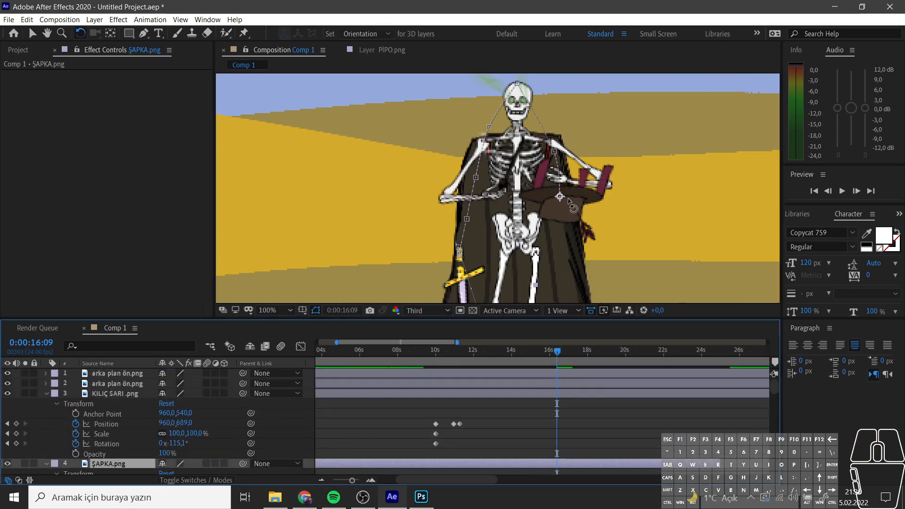
left_click_drag(558, 355, 512, 360)
scroll(82, 455, "down", 2)
scroll(82, 456, "down", 3)
left_click_drag(560, 189, 553, 107)
key("v")
Bring the ŞAPKA hat onto the skull, reaching Position 1101.3, 211.3 and Rotation −348.4° at 0:00:17:04.
left_click(561, 351)
scroll(548, 99, "down", 1)
left_click_drag(528, 151, 520, 124)
key("w")
left_click_drag(465, 142, 461, 172)
left_click(572, 351)
key("v")
left_click_drag(513, 122, 475, 264)
scroll(502, 141, "up", 2)
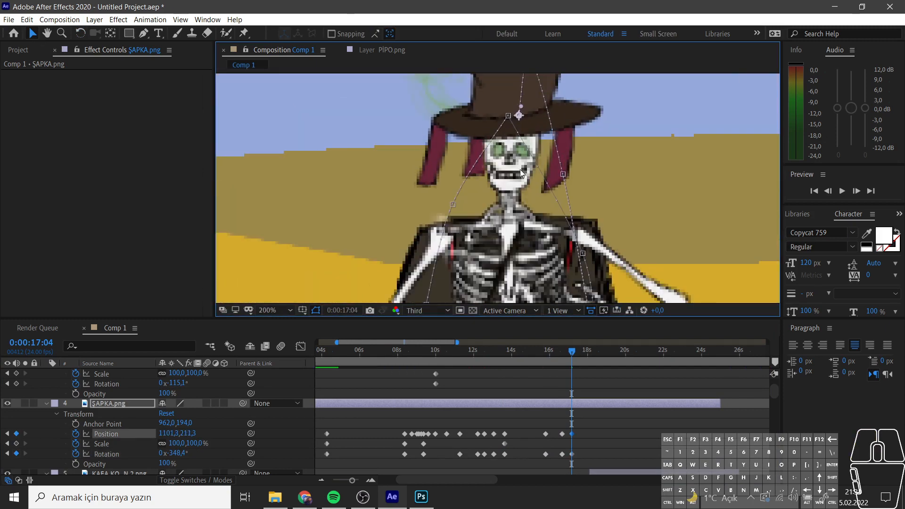
Slide the KAFA KONUŞAN 2 talking-head layer in the timeline so it starts at 0:00:17:17.
scroll(444, 183, "down", 2)
left_click(576, 353)
left_click_drag(580, 354, 583, 354)
scroll(502, 151, "up", 1)
left_click_drag(502, 151, 503, 214)
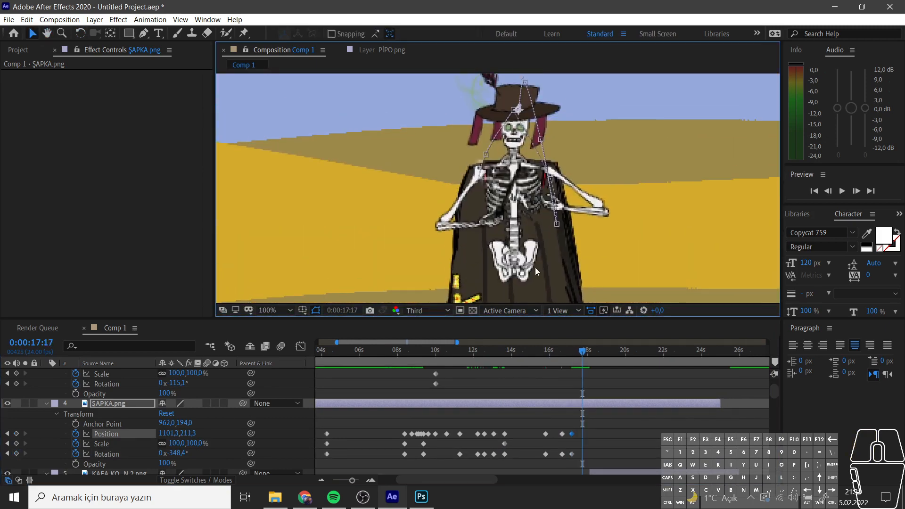
scroll(472, 414, "down", 2)
left_click_drag(599, 414, 591, 413)
scroll(500, 188, "down", 2)
Place the KAFA KONUŞAN 2 head at 1093, 289 under the hat and enable its transform keyframing at 0:00:17:17.
double_click(591, 414)
left_click_drag(498, 166, 497, 101)
left_click(283, 50)
scroll(438, 264, "up", 2)
left_click_drag(515, 145, 511, 177)
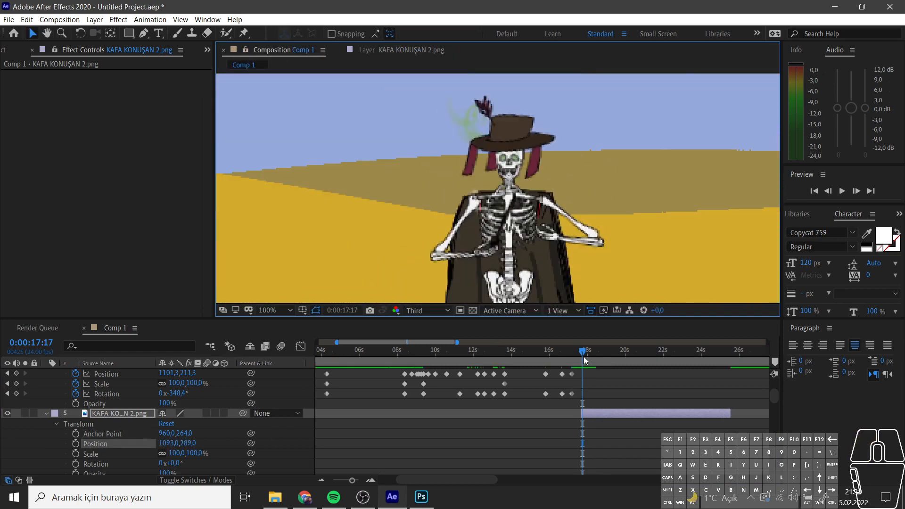
left_click(75, 463)
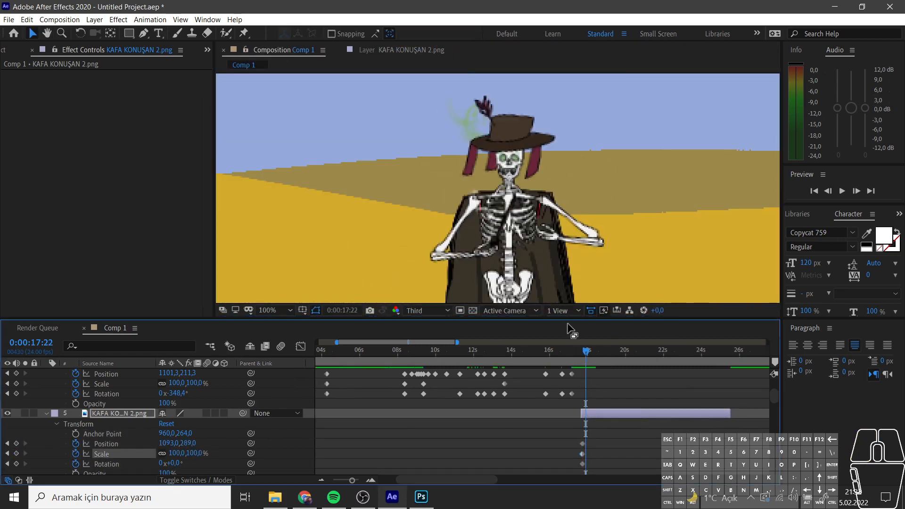
Move the PİPO pipe up to the skeleton's mouth at 0:00:17:22 and reorder its layer above the head layers.
scroll(136, 440, "down", 5)
left_click(117, 404)
left_click_drag(498, 239, 498, 231)
scroll(124, 429, "up", 1)
left_click_drag(120, 432, 122, 448)
scroll(120, 439, "up", 5)
scroll(142, 440, "down", 9)
Rotate the SOL EL forearm up towards the pipe to −1x −14.2° at 0:00:17:22 and realign it with the elbow.
left_click(139, 392)
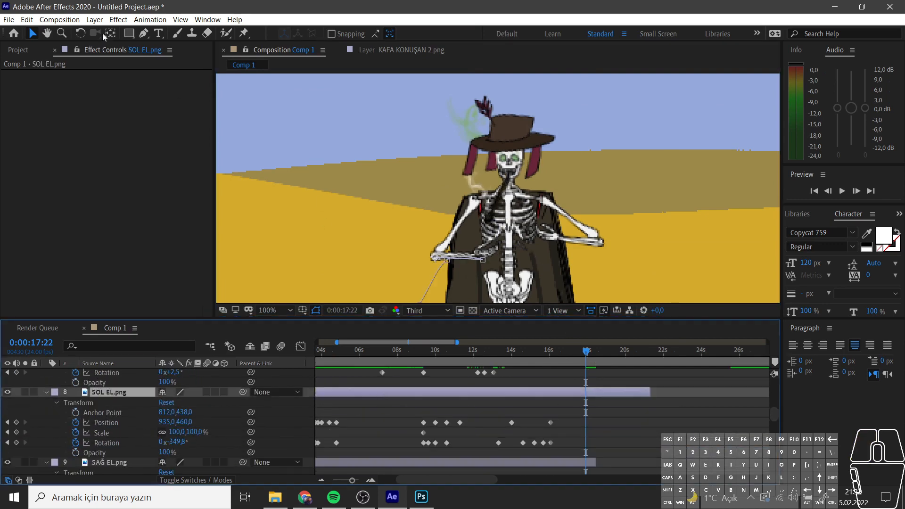
left_click(80, 33)
left_click_drag(485, 255, 479, 235)
left_click(33, 34)
left_click_drag(403, 261, 407, 261)
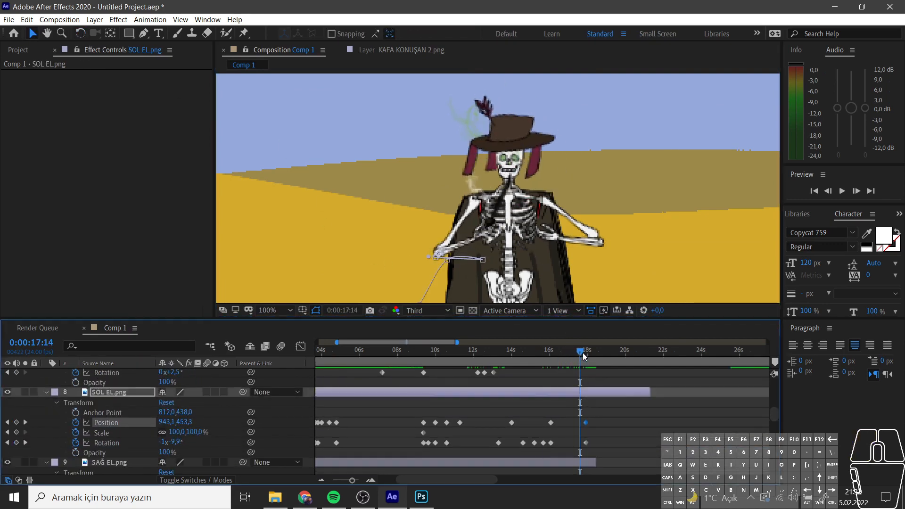
scroll(559, 214, "up", 2)
scroll(526, 242, "down", 4)
Save a copy of the project file.
left_click(9, 20)
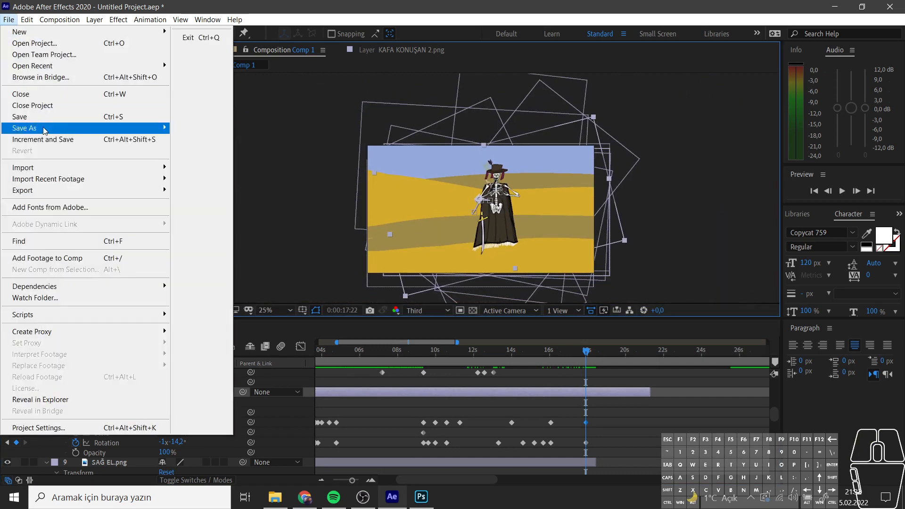
mouse_move(44, 129)
left_click(208, 140)
left_click(433, 239)
left_click(377, 253)
left_click(355, 286)
Go to 0:00:17:22 and create a new black solid layer.
scroll(603, 392, "up", 4)
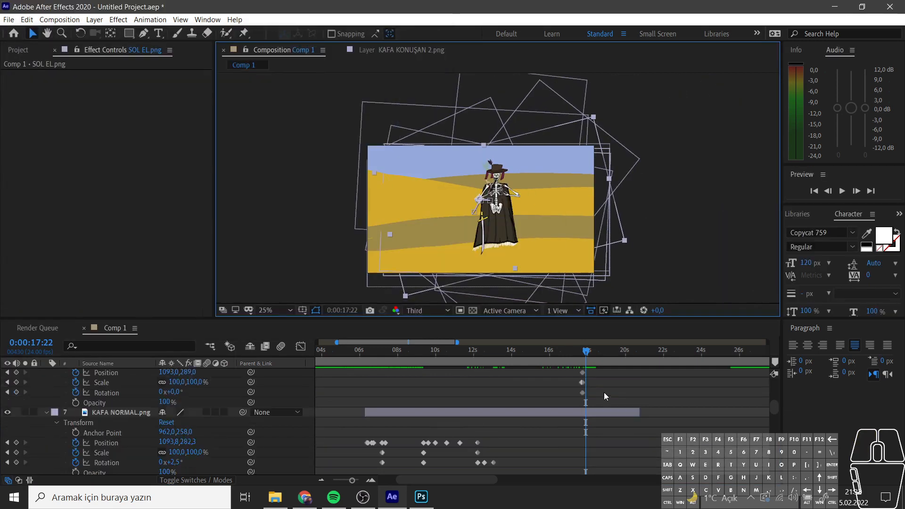
left_click(584, 351)
key("slash")
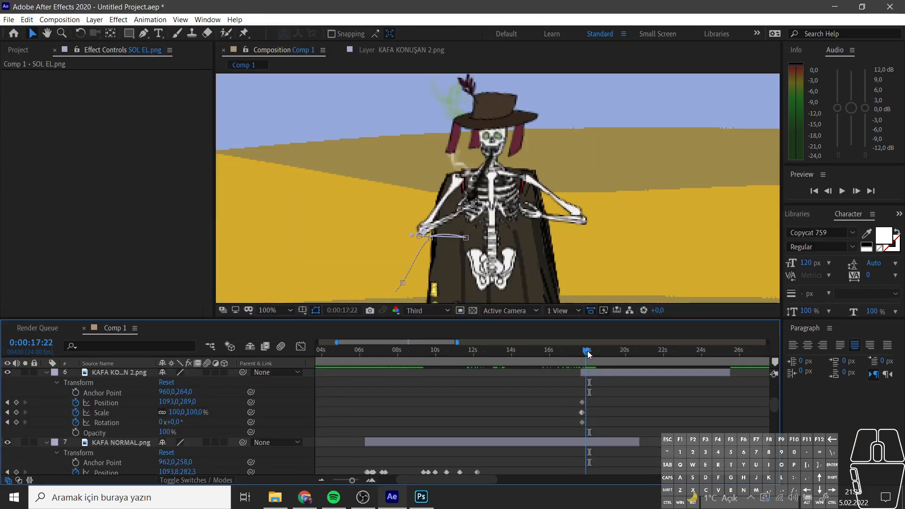
scroll(481, 134, "down", 1)
left_click(94, 19)
mouse_move(107, 32)
left_click(284, 45)
left_click(215, 336)
Make the black solid start at 0:00:17:22 and move it to the top of the layer stack.
left_click_drag(381, 463, 381, 443)
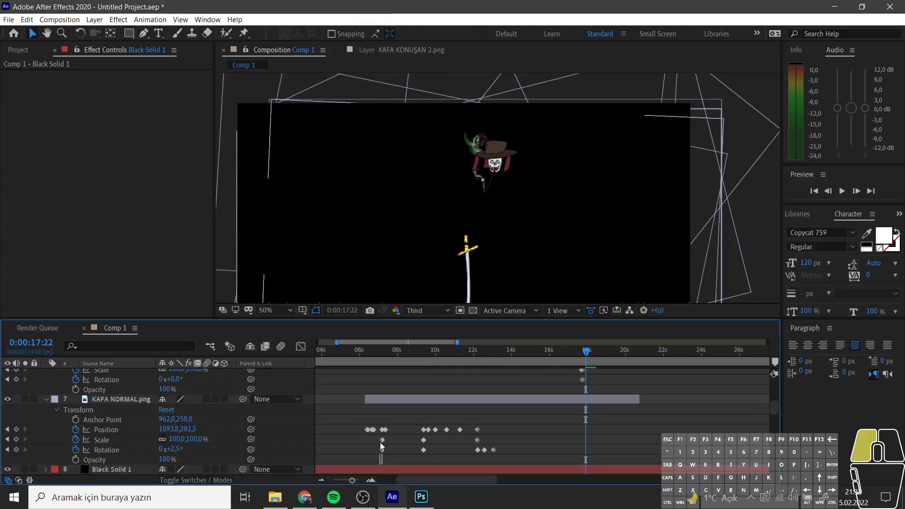
scroll(381, 446, "down", 3)
left_click(340, 397)
left_click_drag(351, 480, 341, 479)
left_click_drag(113, 395, 122, 370)
Show the Effects & Presets list and search it for "par".
left_click(207, 19)
left_click(265, 144)
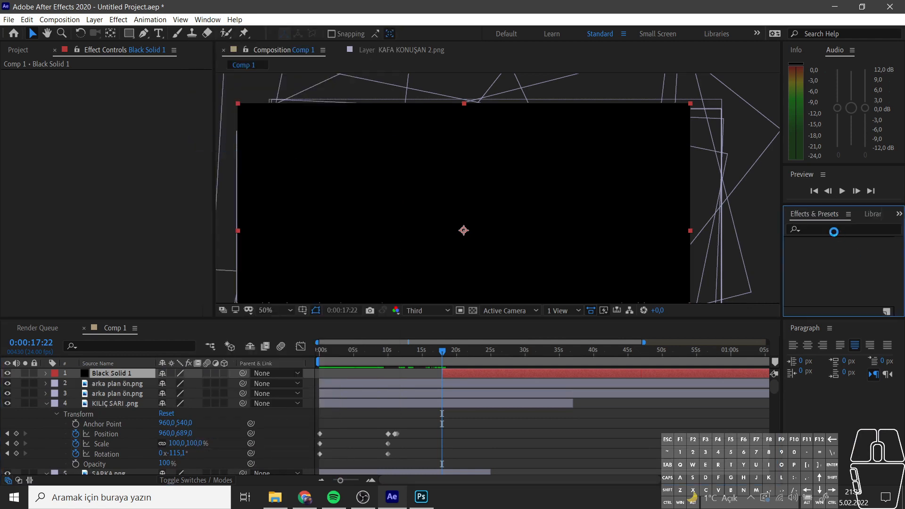
left_click(818, 230)
type("par")
Try the Particle Playground effect on the black solid and inspect its settings.
double_click(842, 301)
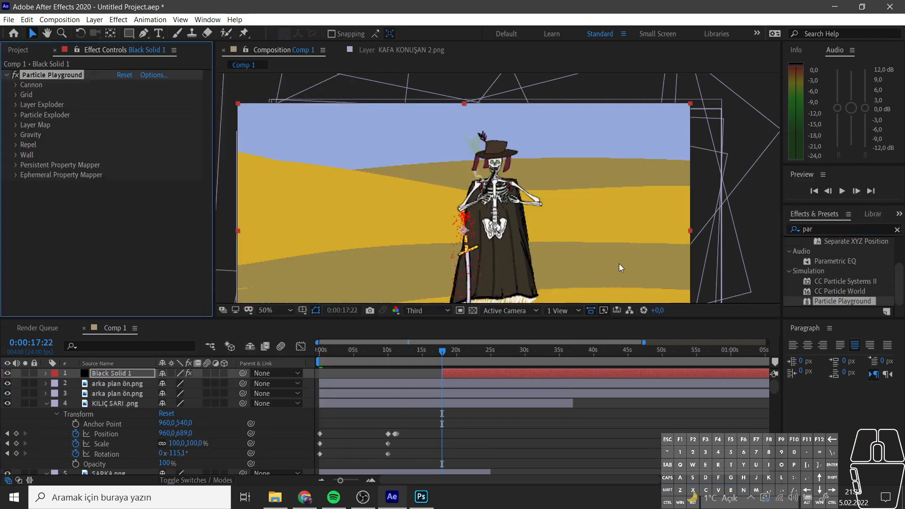
left_click(16, 85)
left_click(16, 85)
left_click(15, 175)
left_click(16, 165)
left_click(15, 155)
left_click(16, 155)
Replace Particle Playground on the black solid with CC Particle Systems II and set its Animation to Fire.
left_click_drag(843, 282, 113, 113)
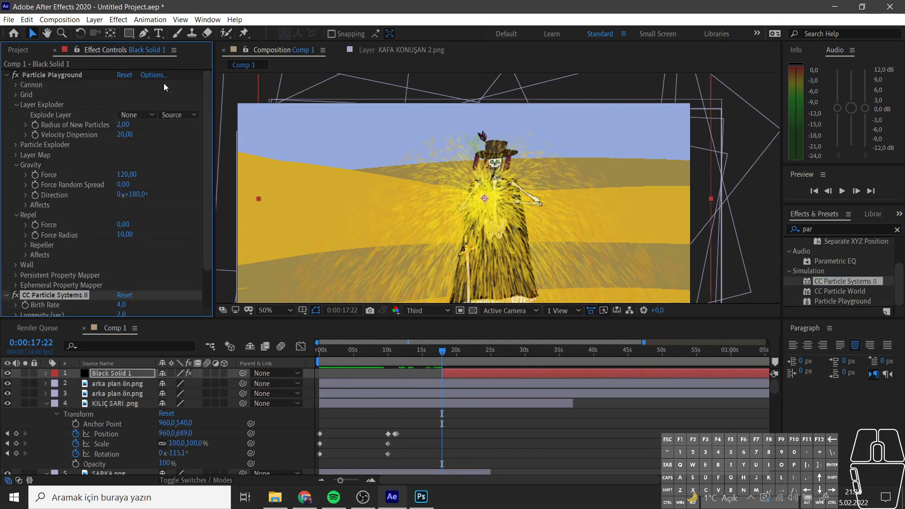
left_click(151, 127)
left_click(156, 182)
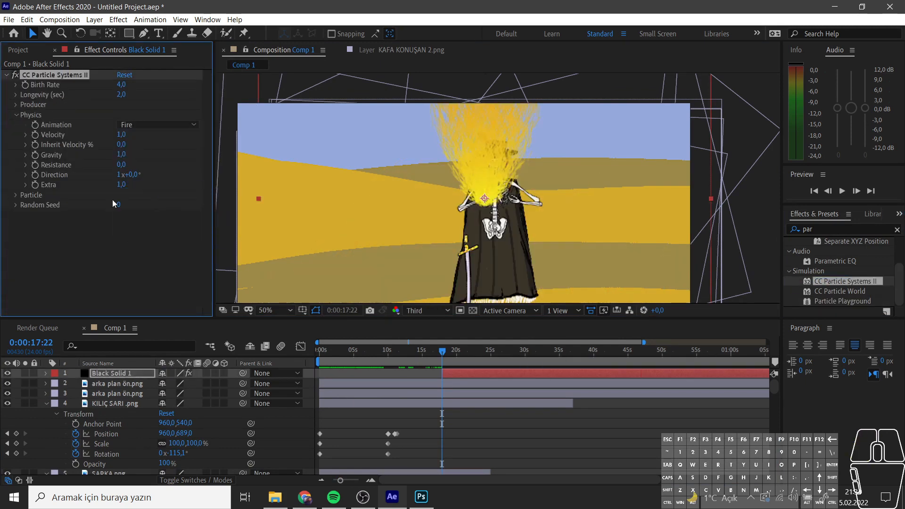
Set the particles' Birth Color to white and Death Color to dark grey.
left_click(15, 195)
left_click(123, 285)
left_click(27, 212)
left_click(280, 214)
left_click(123, 295)
left_click(270, 219)
scroll(154, 270, "down", 1)
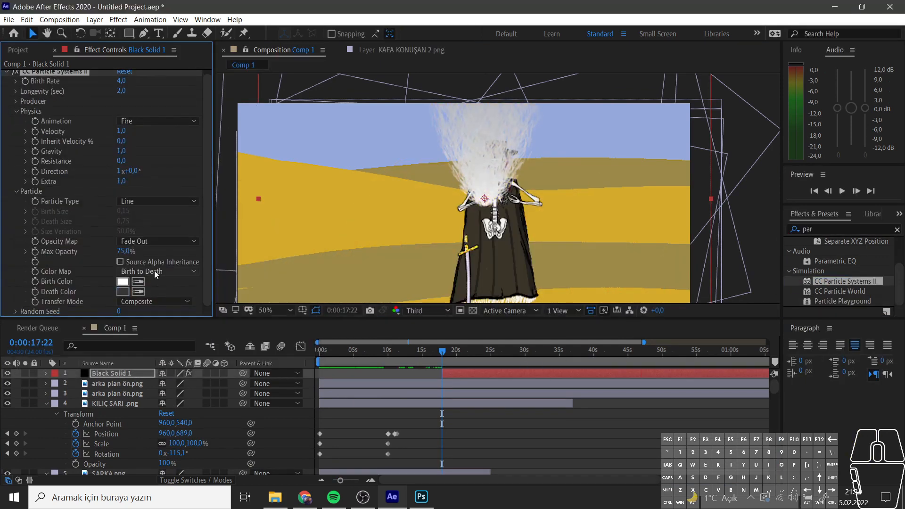
Set the particle Velocity to −1.1 and the Particle Type to Bubble.
left_click_drag(121, 132, 27, 161)
left_click(17, 111)
left_click(16, 115)
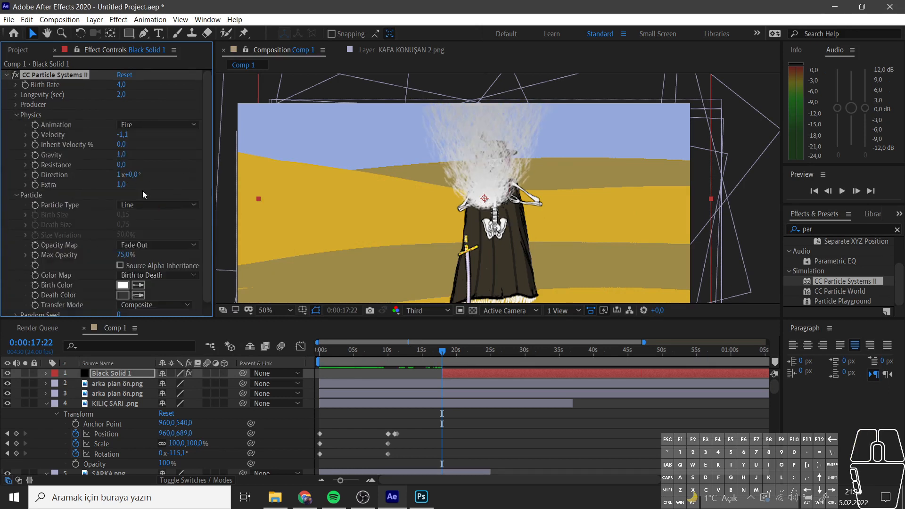
left_click(16, 105)
left_click(17, 96)
left_click(143, 173)
left_click(38, 170)
left_click(133, 251)
left_click(143, 323)
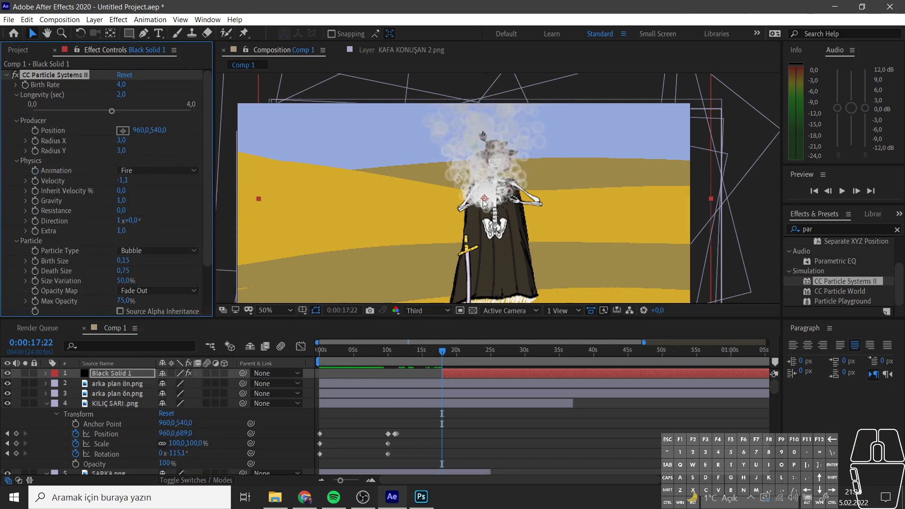
Place the particle producer at 924, 478 and set Resistance 47.1, Birth Size 0.01, Death Size 0.54 and Size Variation 22%.
left_click_drag(485, 199, 475, 184)
left_click_drag(123, 260, 127, 275)
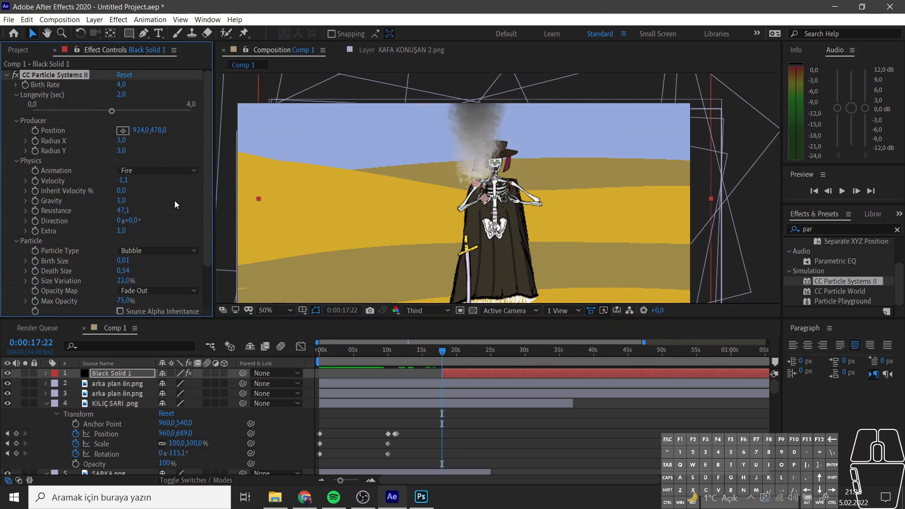
Try the CC Force Motion Blur effect on the black solid and remove it.
left_click(839, 229)
type("mo")
left_click_drag(843, 291, 584, 372)
key("Delete")
Apply CC Radial Fast Blur to the black solid's smoke with an Amount of 82.
left_click(119, 19)
mouse_move(142, 89)
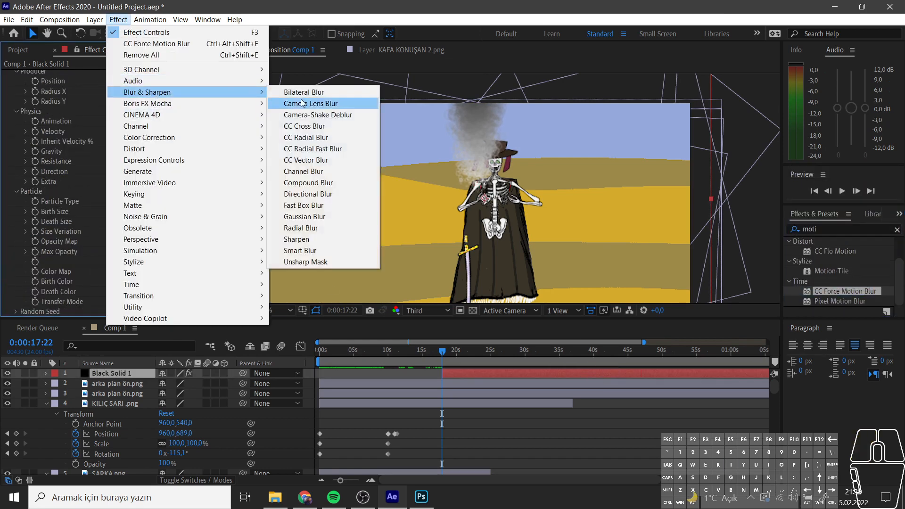
left_click(311, 150)
left_click_drag(445, 352, 451, 354)
Keyframe the black solid's Position, Scale and Rotation from 0:00:17:22, with its Scale at 0% on the first keyframe.
left_click(46, 373)
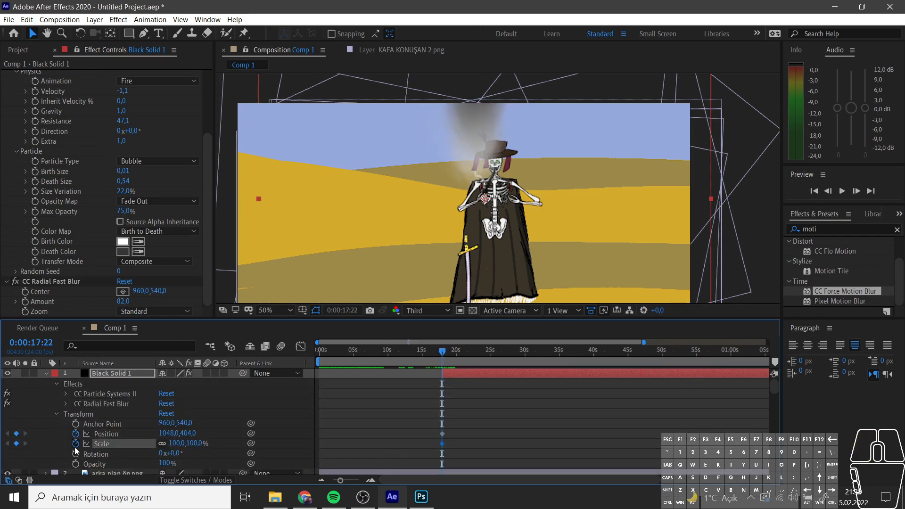
left_click(16, 433)
left_click(7, 433)
left_click(177, 443)
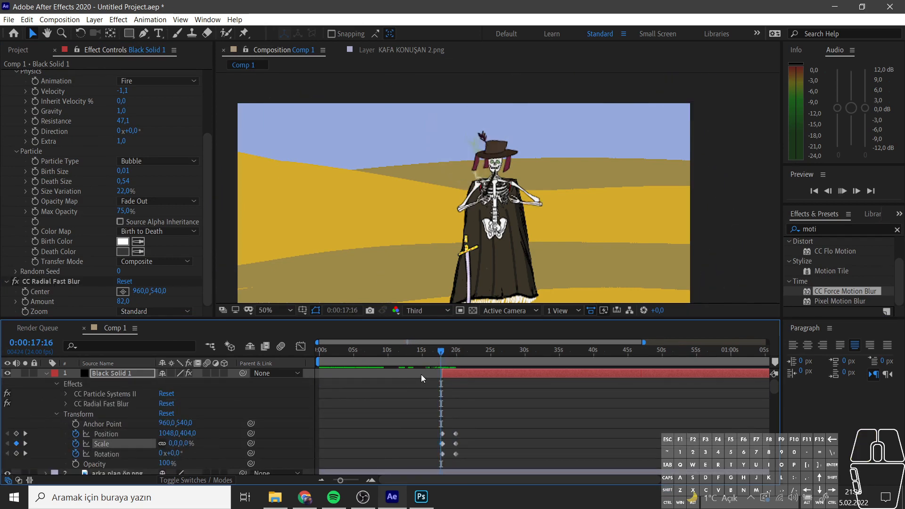
Go to 0:00:22:14 and lengthen the PİPO pipe layer past that time.
left_click_drag(434, 353, 475, 359)
scroll(457, 400, "down", 11)
left_click(459, 403)
scroll(459, 404, "down", 8)
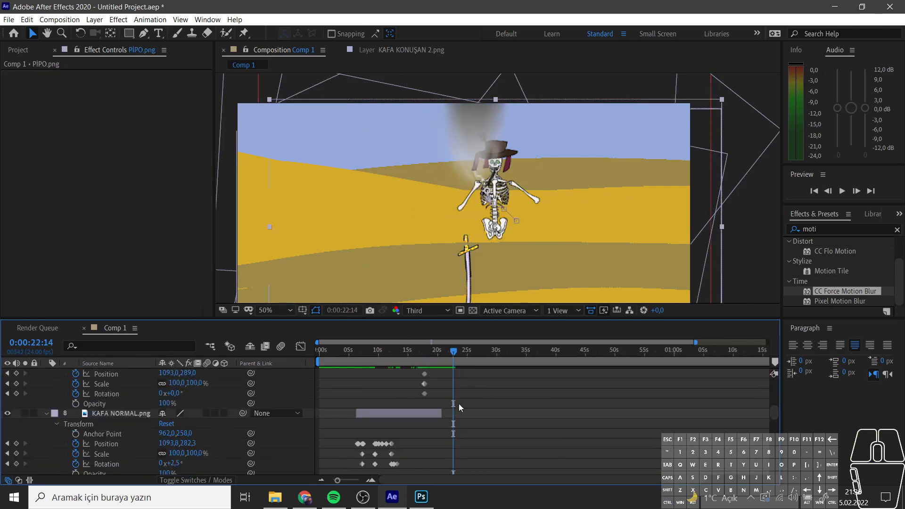
Extend the ends of the forearm layers beyond 0:00:22:14.
left_click_drag(453, 402, 506, 402)
scroll(476, 407, "down", 2)
left_click(472, 413)
scroll(461, 398, "down", 3)
scroll(462, 395, "down", 1)
left_click_drag(421, 433, 509, 431)
scroll(471, 415, "down", 3)
Extend the leg layers and the PALTO coat layer beyond 0:00:22:14.
left_click_drag(421, 413, 565, 432)
scroll(472, 417, "down", 2)
scroll(499, 432, "down", 3)
left_click_drag(421, 433, 500, 424)
left_click_drag(471, 384, 509, 387)
left_click_drag(448, 453, 499, 443)
scroll(471, 437, "down", 3)
scroll(490, 437, "up", 14)
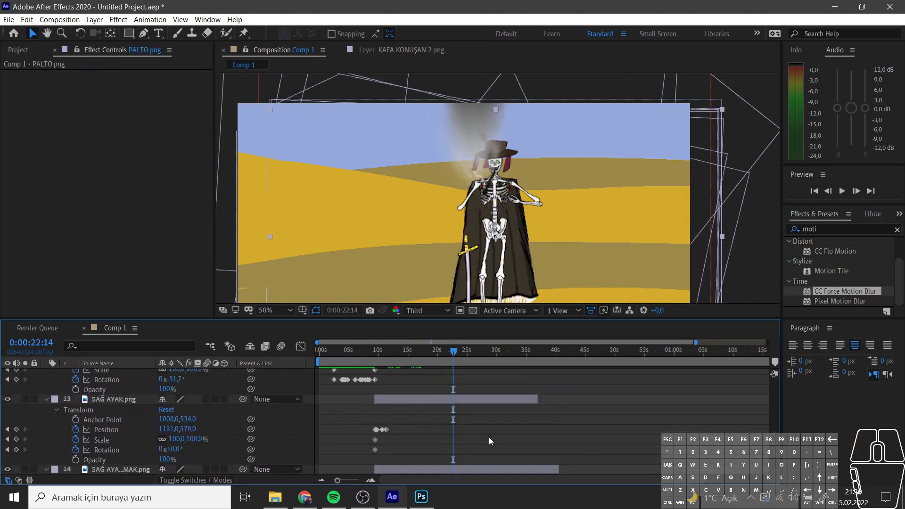
Extend the end of the ŞAPKA hat layer past 0:00:22:14.
left_click(497, 431)
scroll(507, 436, "up", 3)
scroll(500, 434, "up", 2)
scroll(495, 436, "up", 3)
left_click_drag(444, 419, 478, 406)
left_click(495, 439)
scroll(494, 443, "up", 5)
scroll(477, 404, "up", 4)
scroll(473, 398, "up", 3)
scroll(474, 381, "down", 20)
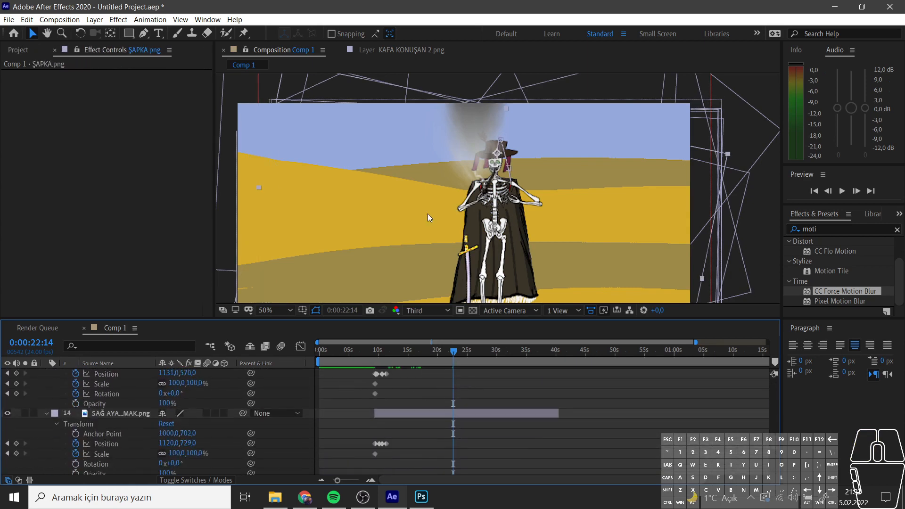
Save a copy of the project as "iskelet 4 after effect.aep" on the desktop.
scroll(386, 283, "down", 3)
left_click(27, 20)
mouse_move(9, 20)
mouse_move(94, 126)
left_click(208, 137)
type("i")
left_click(118, 299)
left_click(106, 243)
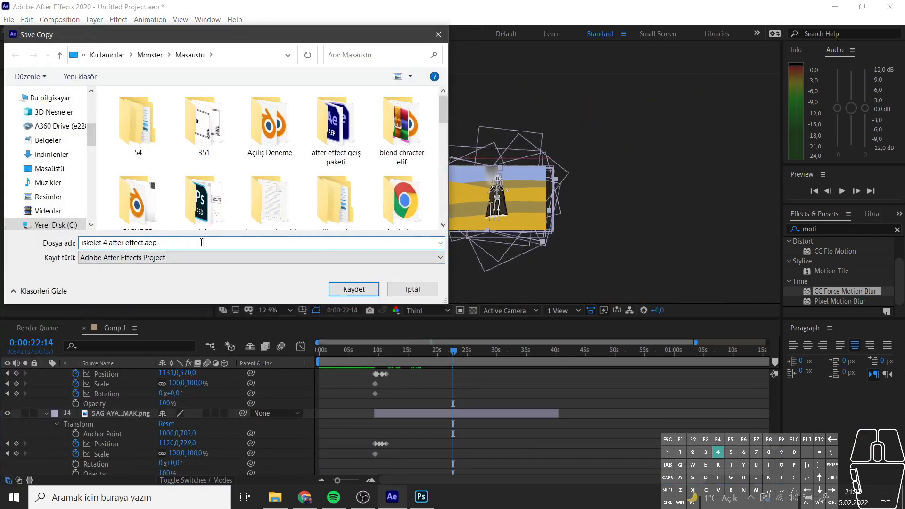
key("Return")
Open the composition settings of Comp 1.
scroll(524, 226, "up", 3)
left_click(59, 19)
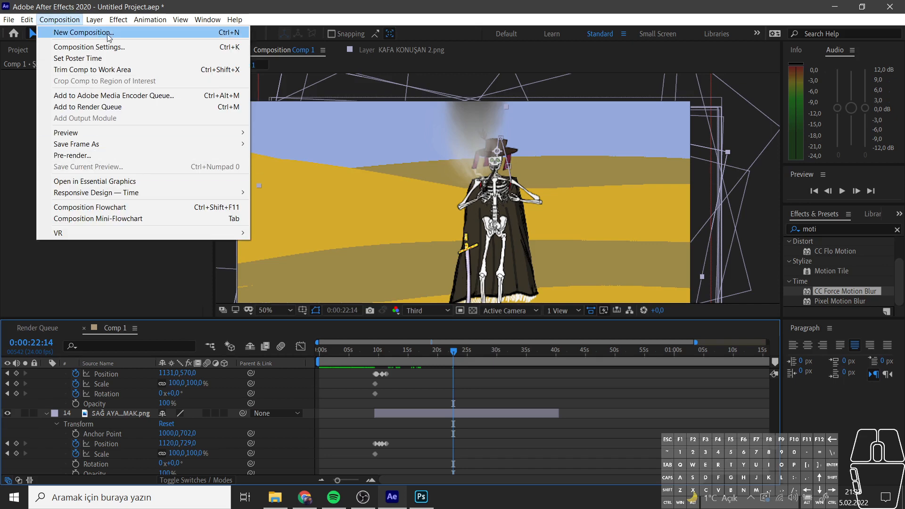
left_click(71, 45)
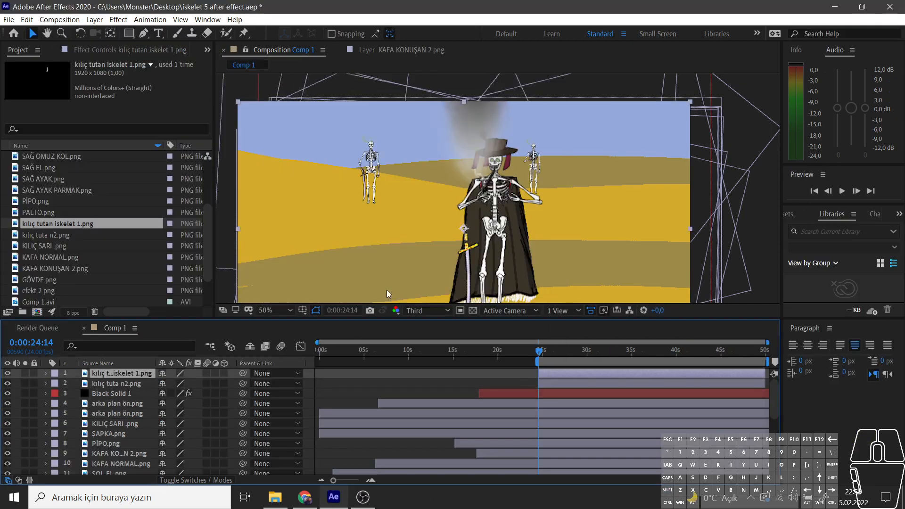
Move the anchor points of both sword-holding skeleton layers to their feet and position the skeletons on the distant dunes beside the pirate.
left_click_drag(533, 168, 502, 182)
double_click(547, 165)
left_click(283, 50)
double_click(569, 386)
left_click(405, 138)
left_click(283, 50)
left_click_drag(371, 159, 388, 148)
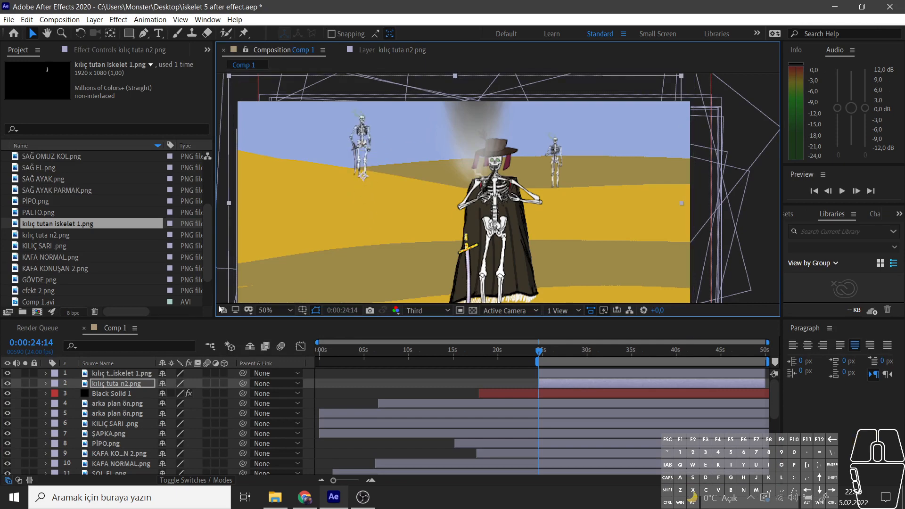
Start Position and Scale keyframes on kılıç tuta n2 at 0:00:24:14, with the skeleton lowered into the sand and Scale at 0%.
left_click(46, 383)
left_click(57, 394)
left_click_drag(539, 351, 539, 354)
left_click(75, 413)
left_click(75, 423)
left_click_drag(362, 142, 367, 196)
left_click(178, 423)
type("0")
key("Return")
Raise the kılıç tuta n2 skeleton onto the dune slightly further along the timeline and preview its rise.
key("space")
key("space")
left_click_drag(549, 351, 544, 352)
left_click_drag(362, 141, 367, 133)
left_click_drag(544, 353, 523, 353)
key("space")
key("space")
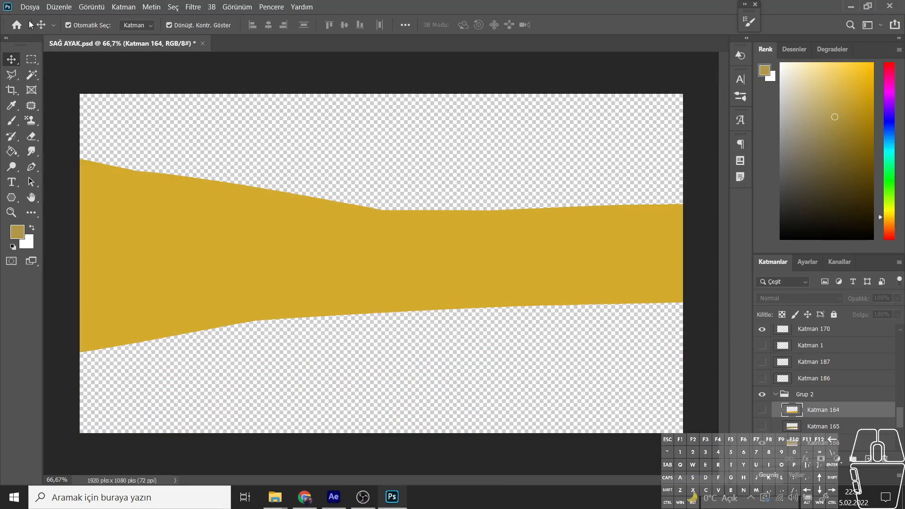
Switch to Photoshop and start saving the isolated yellow sand artwork from SAĞ AYAK.psd.
left_click(30, 6)
left_click(47, 124)
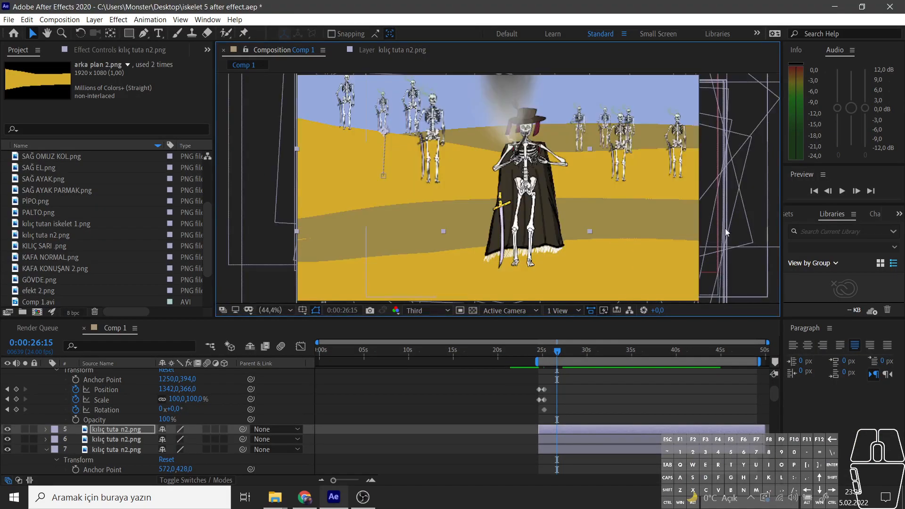
In After Effects, go to 0:00:27:10 and move the kılıç tuta n2 skeleton on layer 9 down onto the nearer sand.
scroll(582, 450, "down", 9)
left_click(574, 400)
scroll(412, 133, "down", 2)
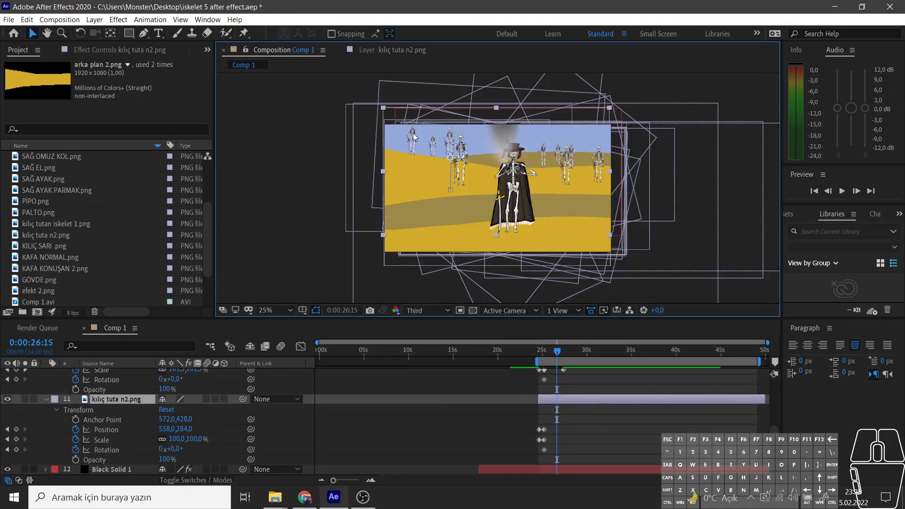
scroll(126, 390, "up", 2)
left_click(126, 389)
scroll(125, 391, "up", 2)
left_click(124, 439)
left_click(46, 449)
left_click(564, 352)
left_click_drag(412, 147, 433, 201)
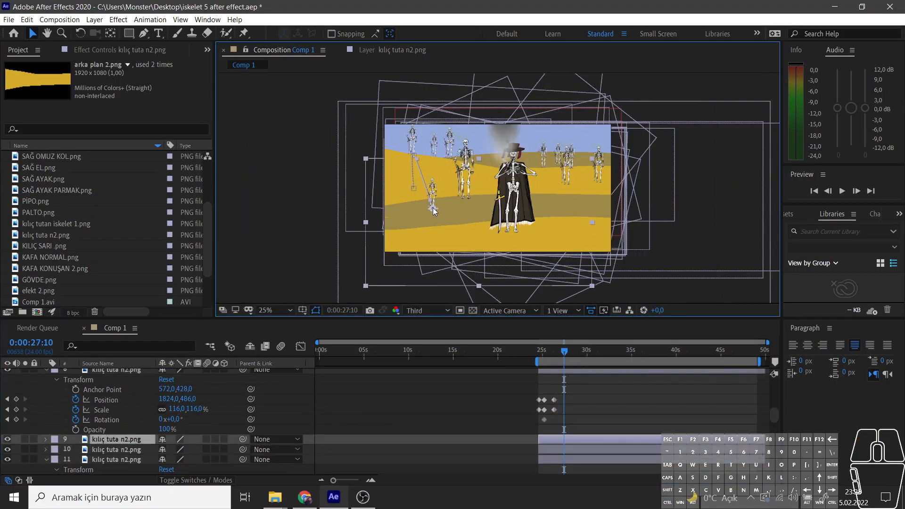
Scale the layer 9 skeleton to 217%, shift it to position 342, 756 and preview the motion.
left_click(46, 439)
left_click(56, 450)
left_click_drag(176, 449, 232, 449)
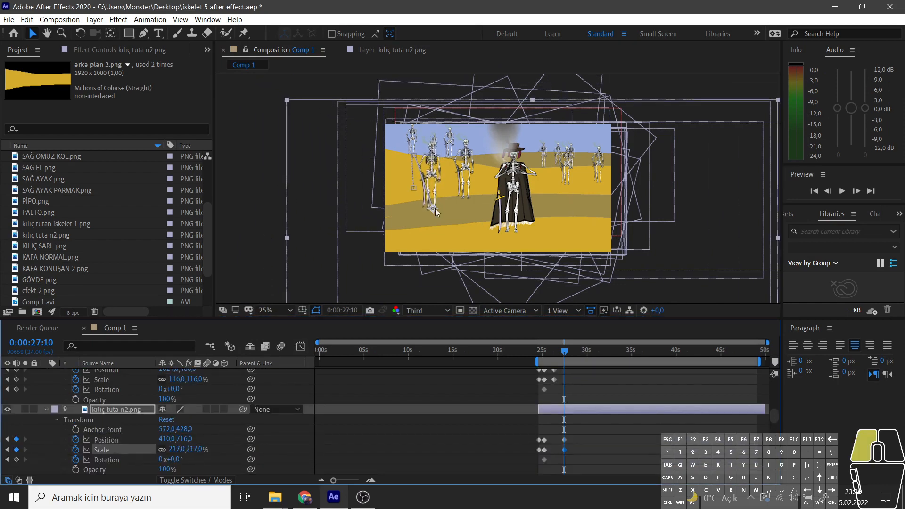
left_click_drag(428, 173, 421, 177)
key("period")
key("space")
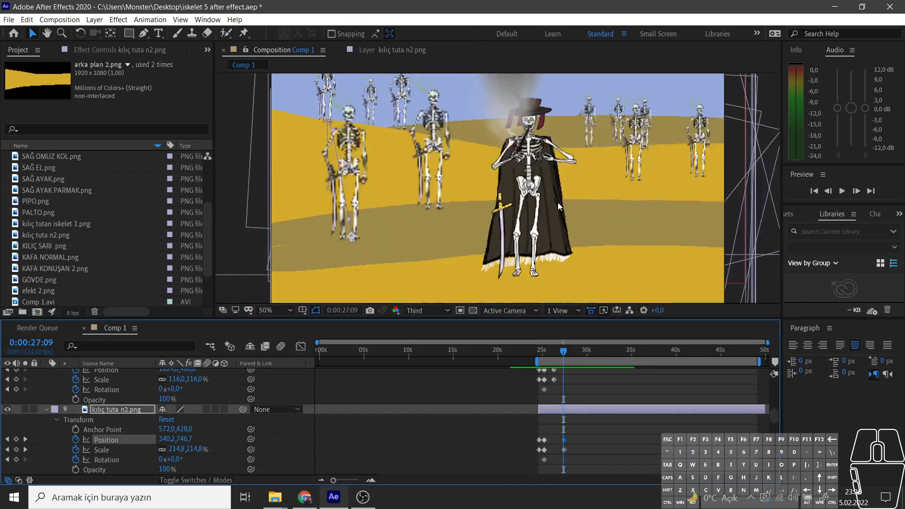
key("space")
mouse_move(622, 354)
left_mouse_down()
mouse_move(634, 355)
mouse_move(613, 355)
left_mouse_up()
Save a copy of the project as "iskelet yeni iskeletleri" on the desktop.
left_click(55, 20)
mouse_move(9, 20)
mouse_move(47, 128)
left_click(212, 139)
type("iskelet yeni is")
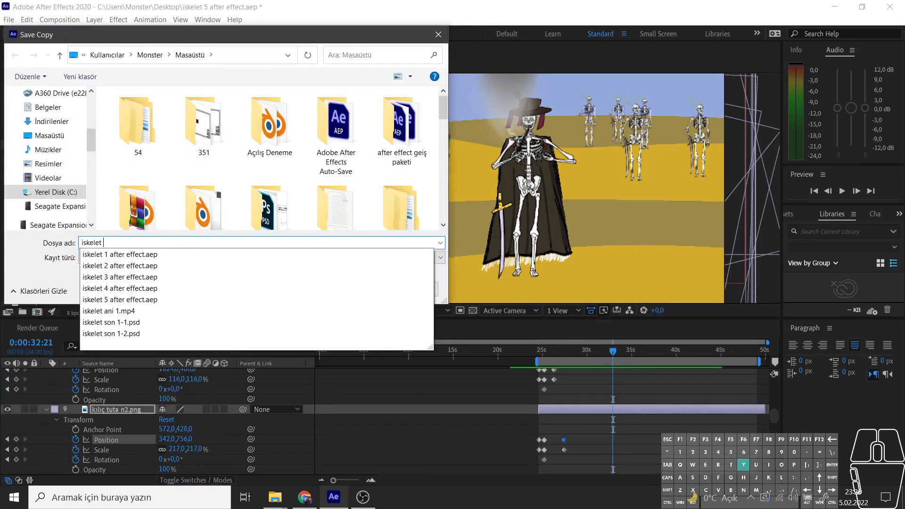
type("keletleri")
key("Return")
Shorten the composition's duration to 30 seconds in its settings.
left_click(60, 20)
left_click(87, 46)
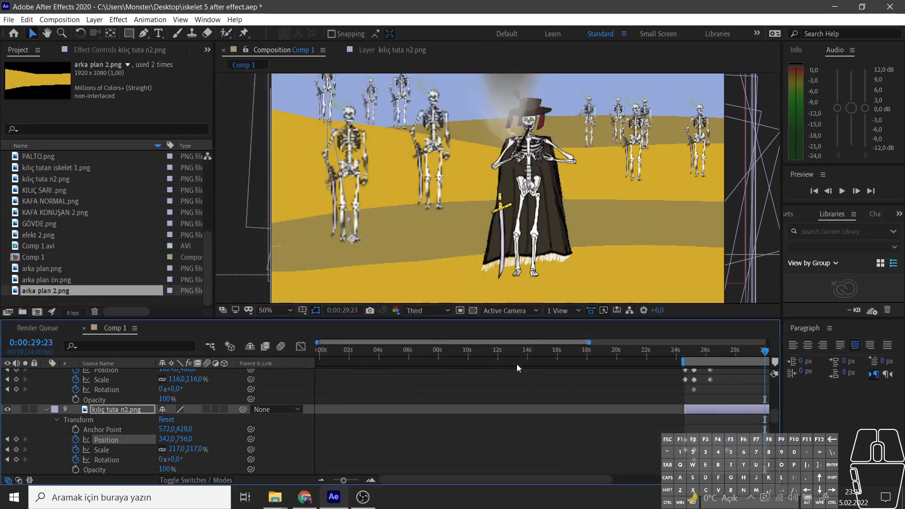
left_click(59, 20)
left_click(87, 46)
left_click(334, 276)
left_click(466, 367)
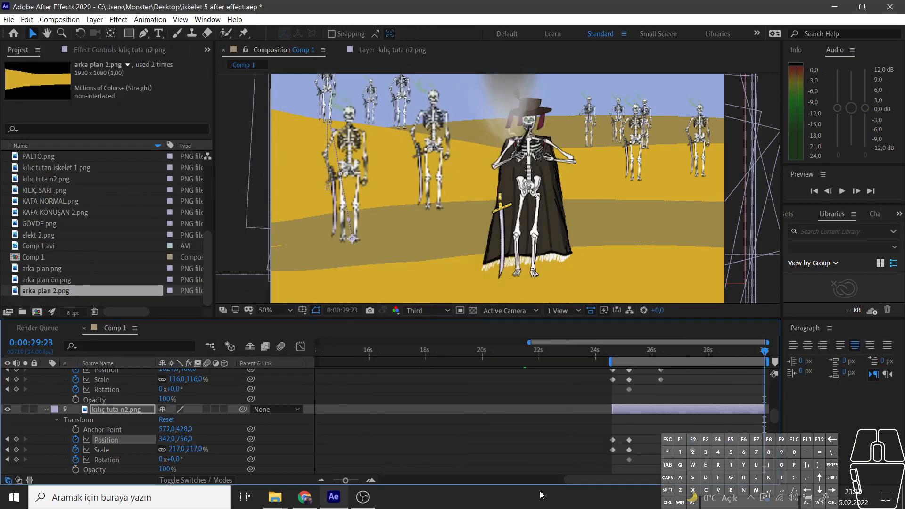
Queue Comp 1 for rendering.
left_click(60, 20)
left_click(94, 102)
left_click(528, 265)
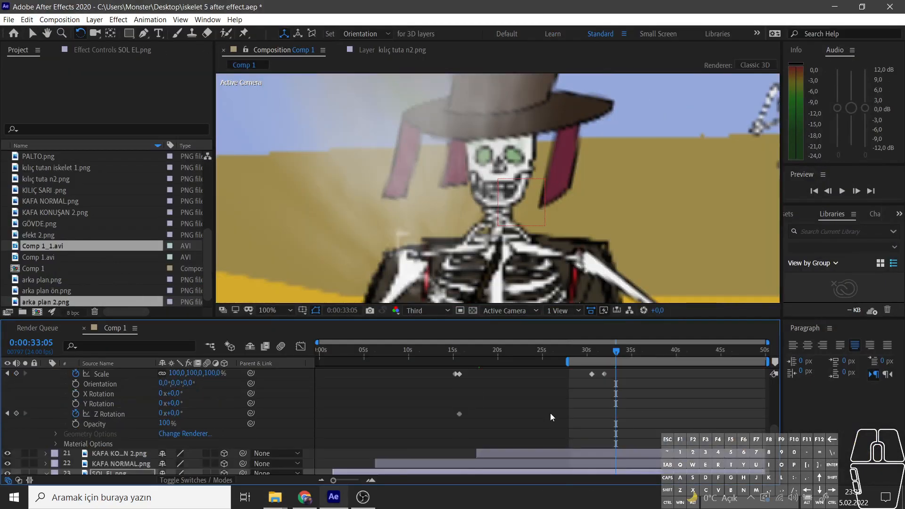
Trim KAFA KONUŞAN 2 to run from the work area start to 0:00:33:05, and trim KAFA NORMAL to start at the same point.
scroll(550, 413, "down", 1)
scroll(541, 208, "down", 2)
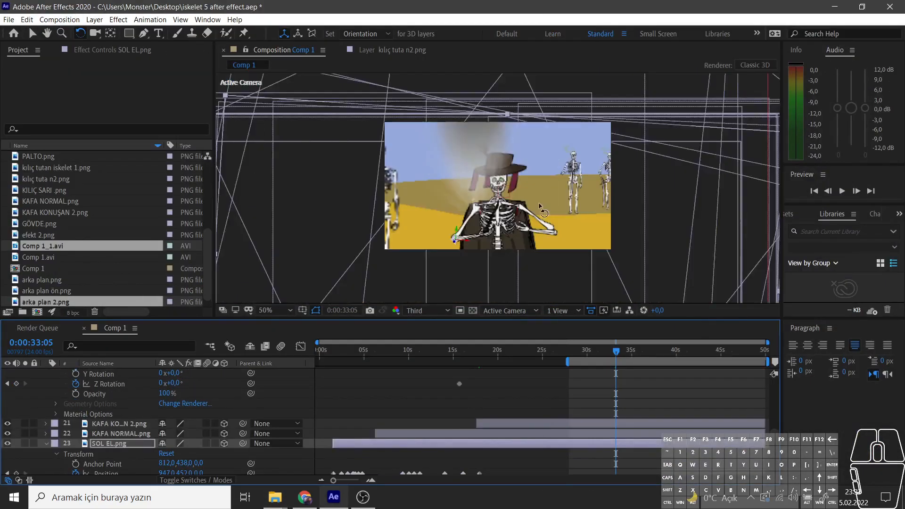
scroll(541, 208, "up", 1)
scroll(94, 441, "down", 3)
scroll(89, 438, "up", 2)
left_click(500, 390)
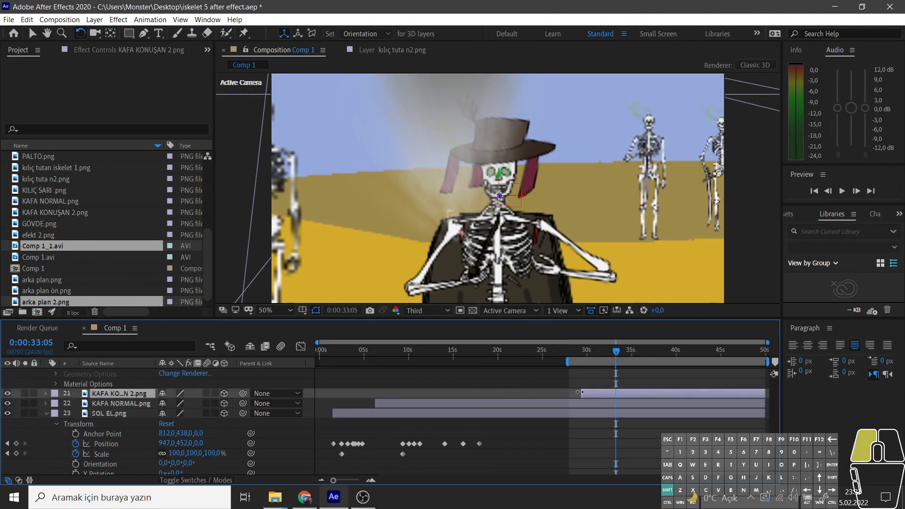
left_click_drag(580, 392, 567, 393)
left_click(549, 403, "shift")
left_click(550, 403)
left_click_drag(376, 403, 569, 403)
left_click_drag(764, 393, 616, 392)
left_click_drag(765, 404, 716, 405)
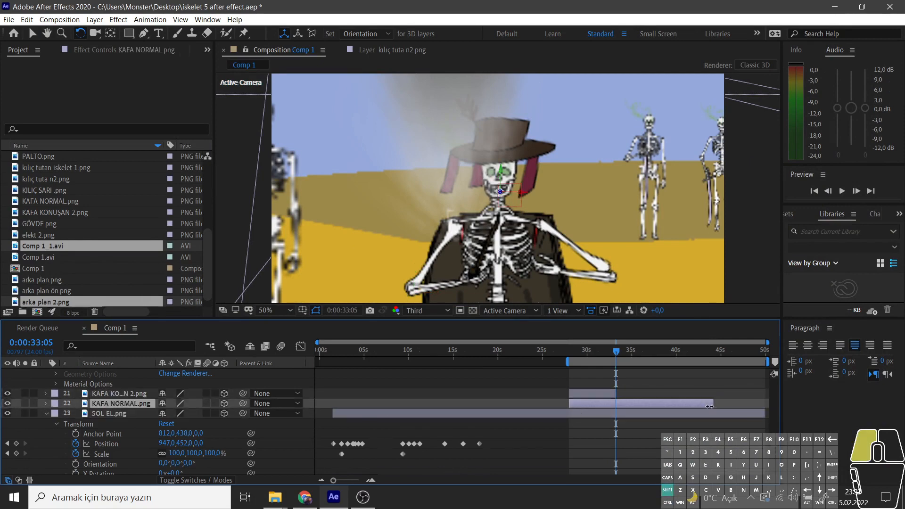
Duplicate the KAFA KONUŞAN 2 layer and make it a clip of a few frames placed just after 0:00:33:08.
left_click(605, 395)
key("ctrl+d")
mouse_move(588, 392)
left_mouse_down()
mouse_move(640, 393)
mouse_move(572, 393)
left_mouse_up()
key("equal")
key("equal")
left_click(547, 351)
left_click_drag(352, 481, 356, 482)
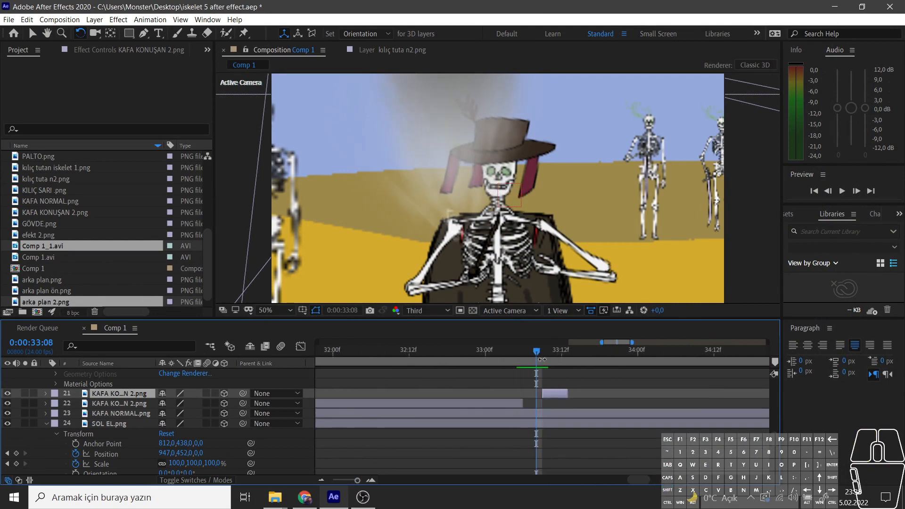
Paste four more short KAFA KONUŞAN 2 clips and stagger them with gaps after the first one.
key("ctrl+v")
left_click_drag(556, 392, 593, 392)
key("ctrl+v")
left_click_drag(551, 392, 694, 393)
key("ctrl+v")
key("ctrl+v")
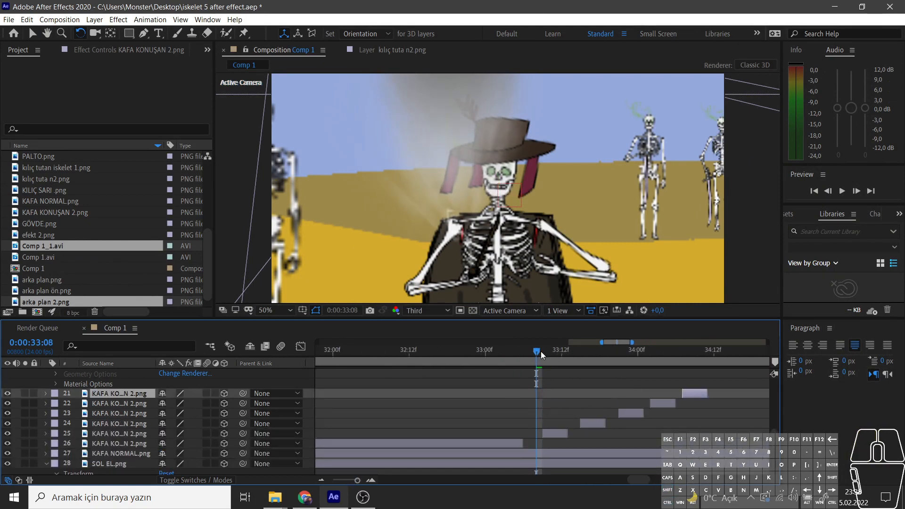
Preview the talking head, shift the short KAFA KONUŞAN 2 clips along the timeline and add further copies up to about 35 seconds.
key("space")
left_click_drag(647, 479, 653, 479)
left_click_drag(436, 433, 506, 422)
left_click_drag(507, 413, 607, 403)
left_click_drag(571, 393, 641, 392)
key("ctrl+v")
left_click_drag(438, 422, 686, 420)
scroll(493, 423, "down", 2)
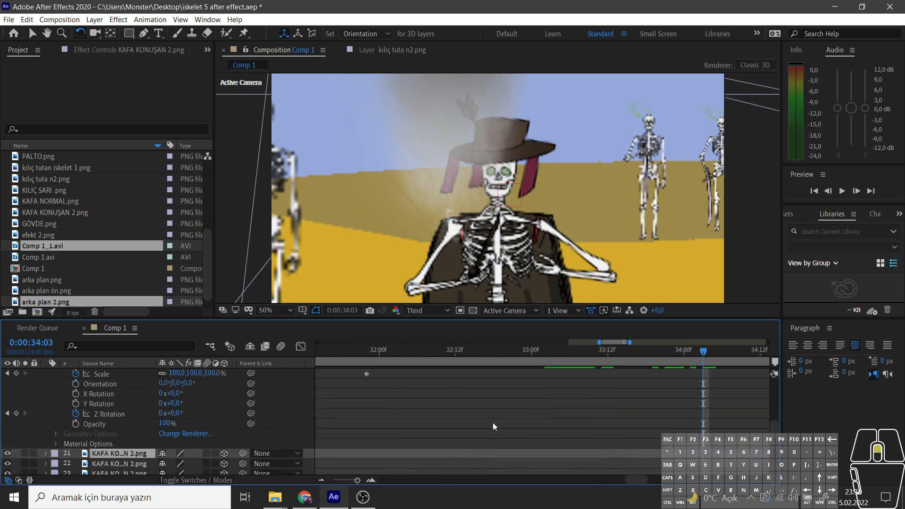
Paste another KAFA KONUŞAN 2 clip after the last one and place it to start at 0:00:35:17.
left_click_drag(357, 480, 353, 481)
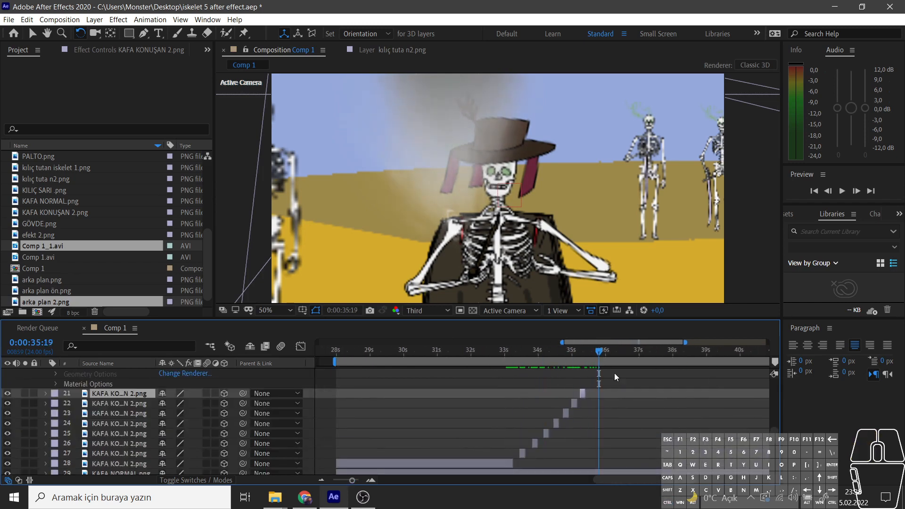
scroll(604, 429, "up", 2)
scroll(527, 436, "down", 5)
scroll(527, 436, "up", 4)
key("ctrl+c")
key("ctrl+v")
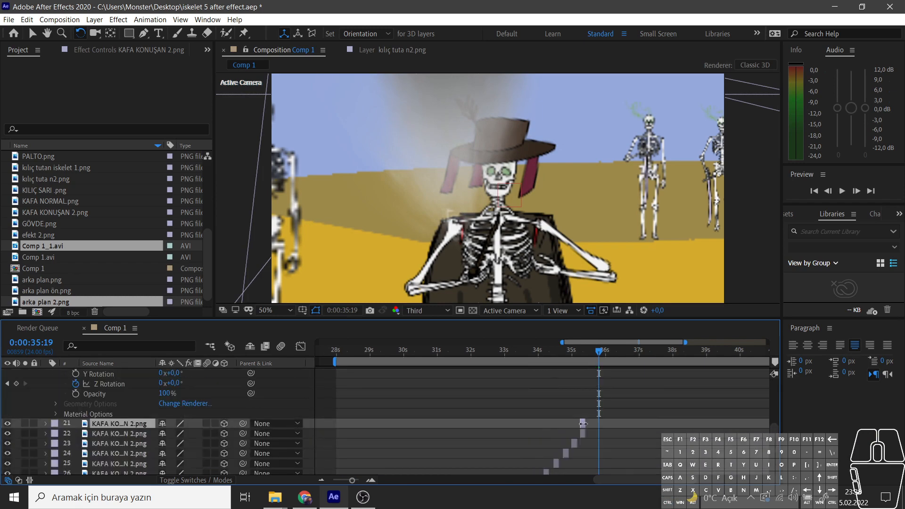
left_click_drag(352, 480, 357, 481)
left_click_drag(591, 423, 653, 423)
left_click_drag(356, 481, 352, 481)
At 0:00:35:17, add a Z Rotation keyframe to the PİPO pipe and set the SOL EL hand's Z Rotation to 0x-356.2°.
scroll(128, 407, "down", 4)
left_click(126, 405)
scroll(169, 461, "down", 1)
scroll(170, 462, "up", 5)
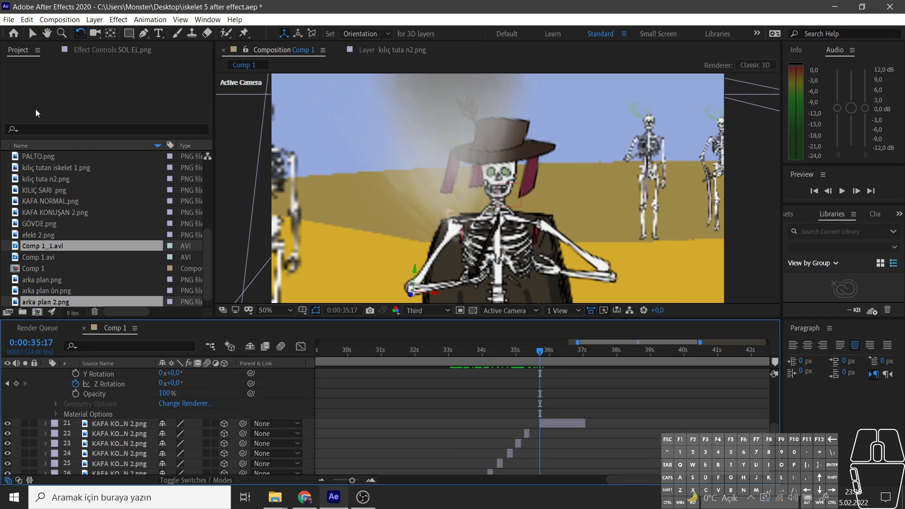
scroll(22, 421, "up", 3)
left_click_drag(166, 406, 165, 407)
scroll(161, 437, "down", 5)
scroll(161, 438, "up", 5)
left_click_drag(543, 351, 540, 351)
scroll(28, 430, "down", 6)
left_click(16, 454)
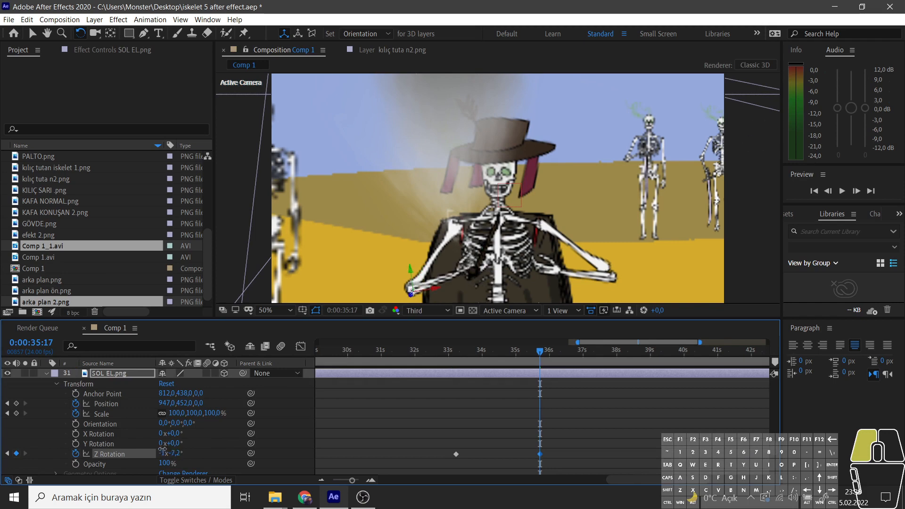
left_click_drag(162, 449, 168, 449)
scroll(527, 422, "down", 4)
scroll(528, 422, "up", 7)
At 0:00:35:23, set the SOL EL hand's Z Rotation to -1x-14.2°.
left_click_drag(540, 353, 548, 353)
scroll(105, 435, "down", 3)
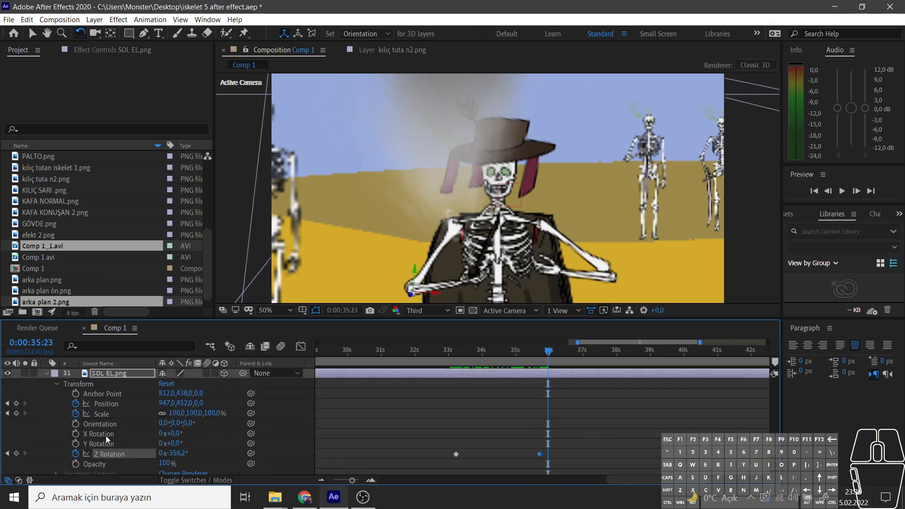
left_click_drag(173, 453, 166, 454)
Move the PİPO pipe up to the pirate's mouth at 0:00:35:23.
scroll(553, 408, "up", 8)
left_click(555, 395)
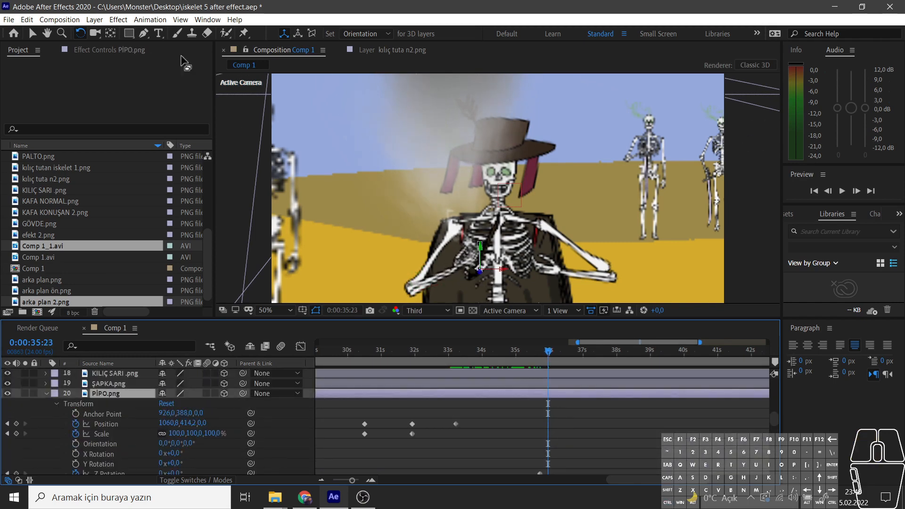
left_click(33, 33)
left_click_drag(480, 264, 480, 234)
scroll(589, 401, "down", 3)
mouse_move(547, 354)
left_mouse_down()
mouse_move(539, 353)
mouse_move(548, 352)
left_mouse_up()
left_click(480, 250)
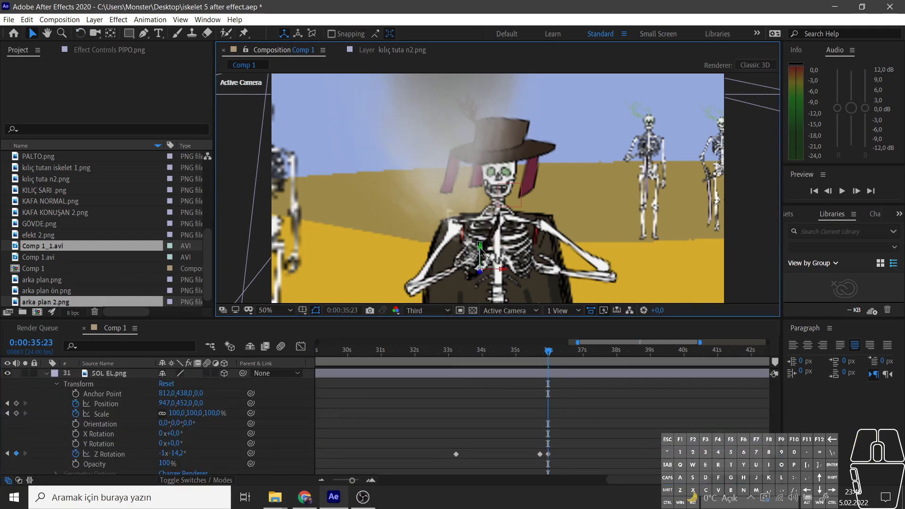
Extend the last KAFA KONUŞAN 2 clip to end at 0:00:37:03.
scroll(560, 410, "up", 5)
left_click(562, 424)
scroll(566, 414, "down", 10)
scroll(564, 429, "up", 10)
left_click(566, 425)
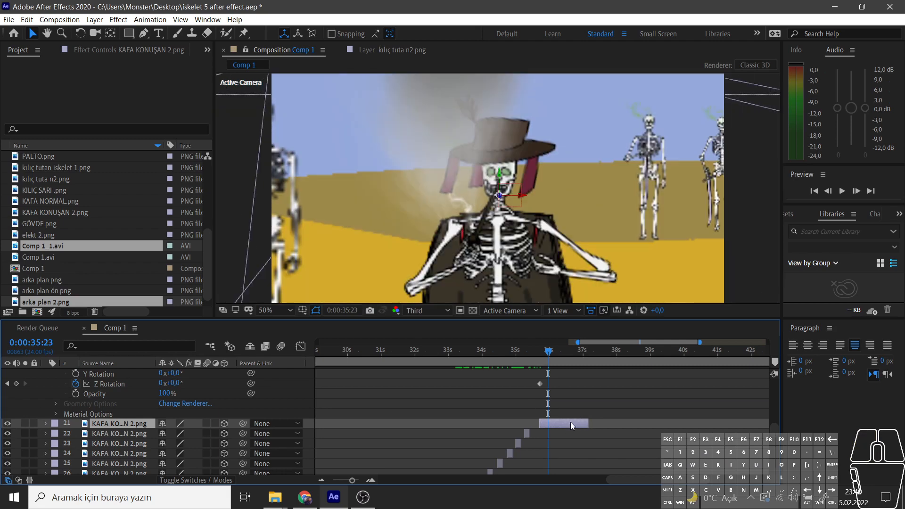
At 0:00:37:03, add a Position keyframe to the PİPO pipe and a Z Rotation keyframe to the SOL EL hand.
scroll(572, 426, "down", 3)
left_click_drag(592, 353, 588, 353)
scroll(74, 414, "up", 5)
left_click(18, 452)
scroll(55, 426, "down", 9)
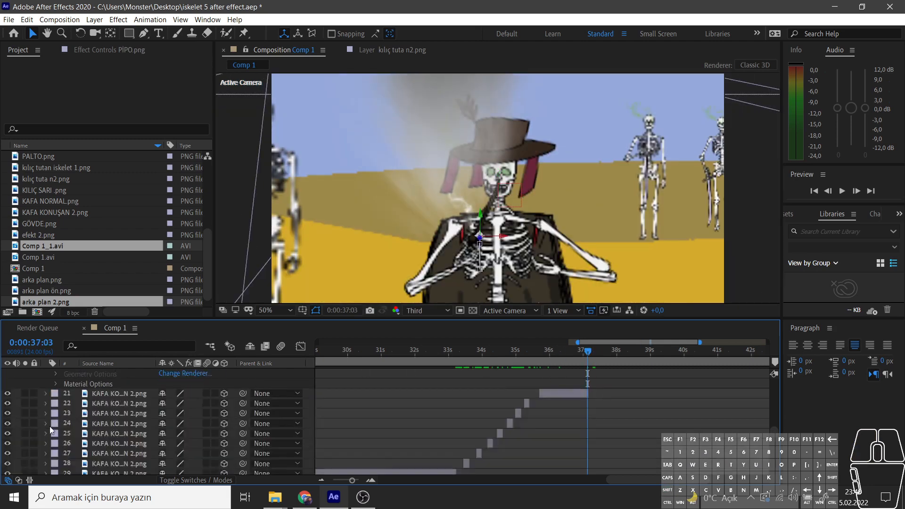
left_click(17, 454)
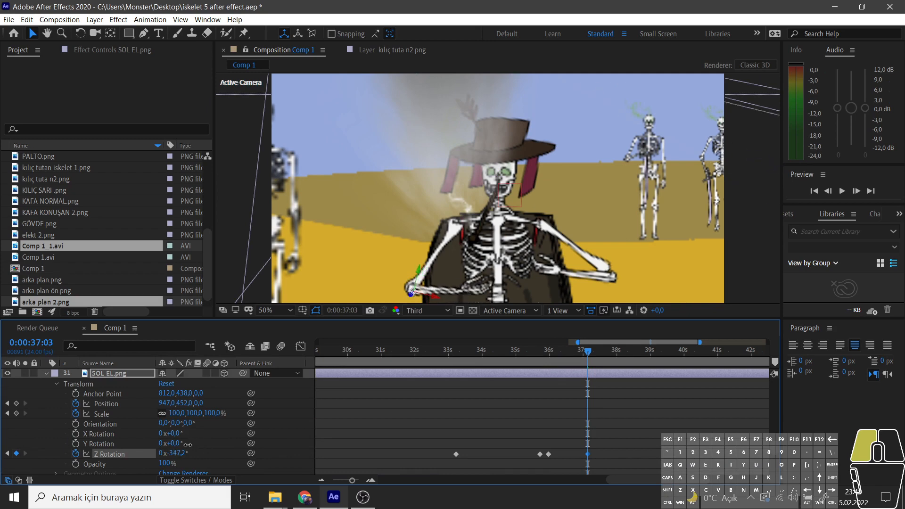
Try to rotate the SOL EL hand and lower the PİPO pipe from the mouth at 0:00:37:03, undoing the pipe move.
left_click_drag(179, 452, 174, 452)
scroll(557, 426, "up", 6)
left_click(559, 451)
scroll(568, 415, "up", 2)
left_click(572, 396)
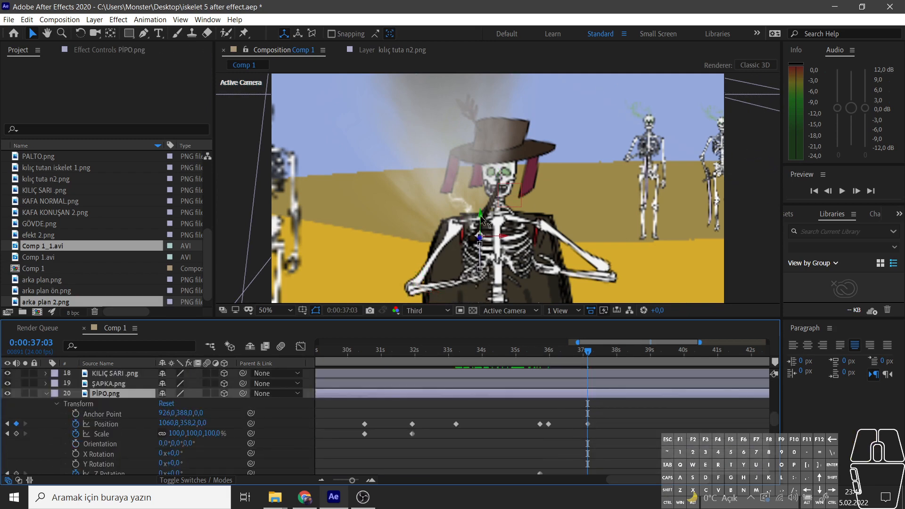
left_click_drag(482, 222, 483, 246)
scroll(565, 415, "down", 1)
scroll(566, 414, "up", 1)
key("ctrl+z")
Try changing the SOL EL hand's Z Rotation to 0x+14.2° and 0x-345.8° at 0:00:37:01, and undo the rotation changes.
left_click(590, 354)
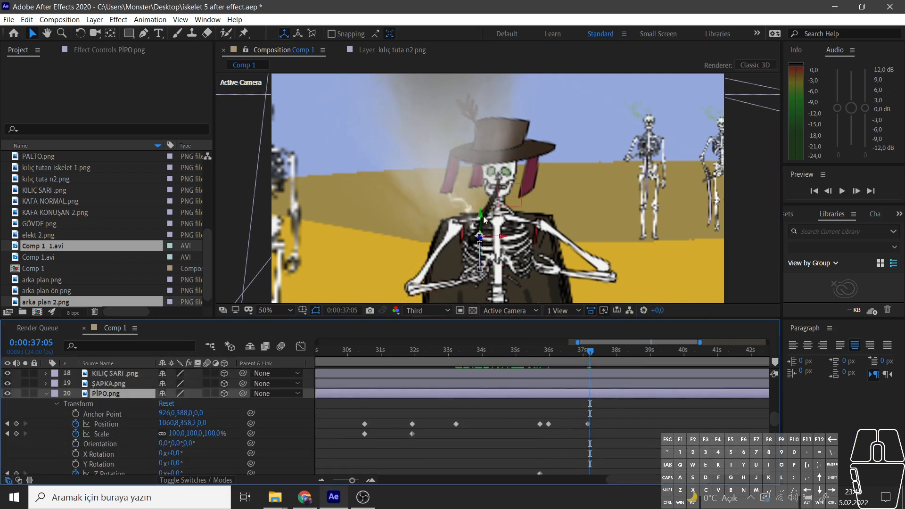
left_click(584, 354)
key("comma")
scroll(126, 441, "down", 5)
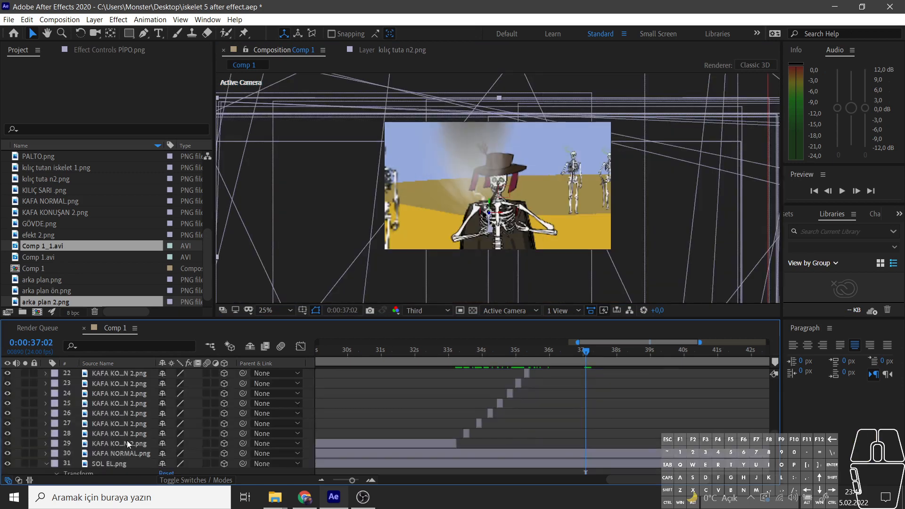
scroll(126, 440, "down", 4)
left_click_drag(542, 352, 585, 358)
left_click(178, 453)
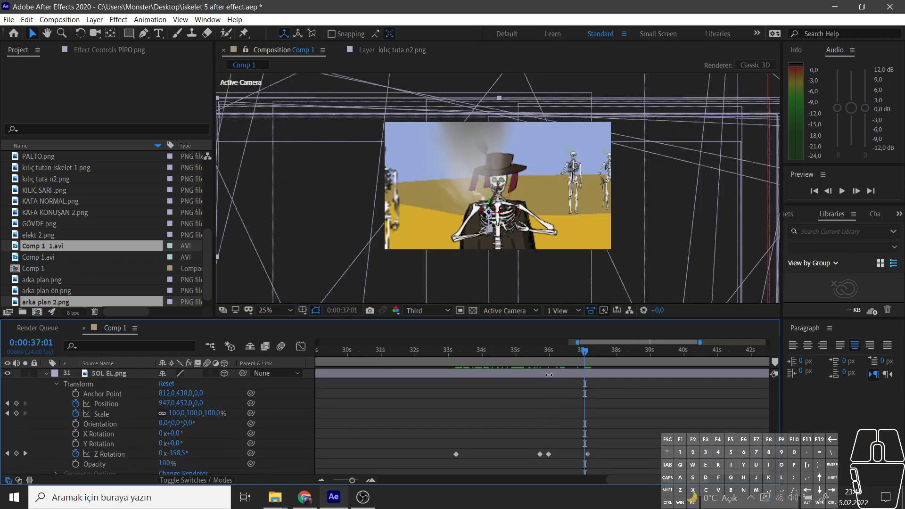
type("142")
key("Return")
left_click(173, 454)
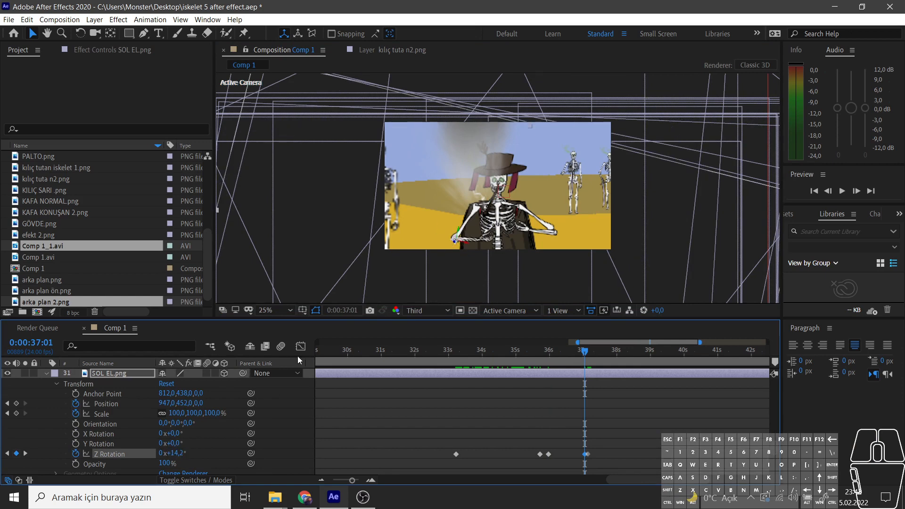
key("period")
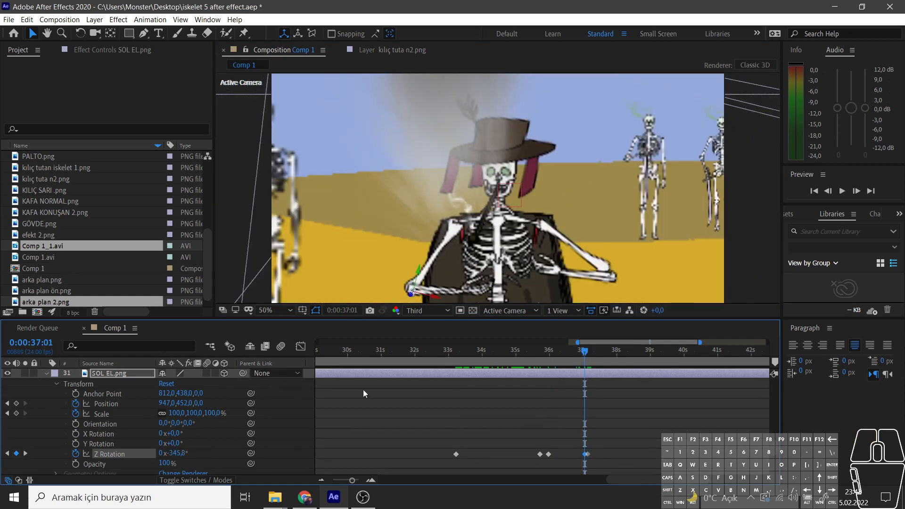
key("ctrl+z")
key("ctrl+z")
At 0:00:37:05, rotate the SOL EL hand downward and move the PİPO pipe down from the mouth to Y position 448.2.
left_click(590, 350)
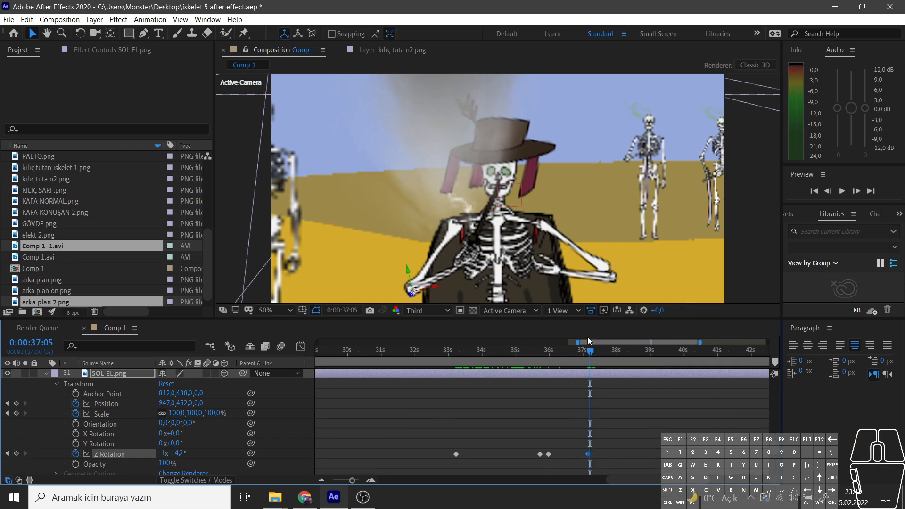
scroll(620, 426, "up", 6)
left_click(589, 351)
scroll(590, 352, "down", 6)
left_click(590, 352)
scroll(608, 437, "up", 6)
left_click_drag(487, 218, 483, 275)
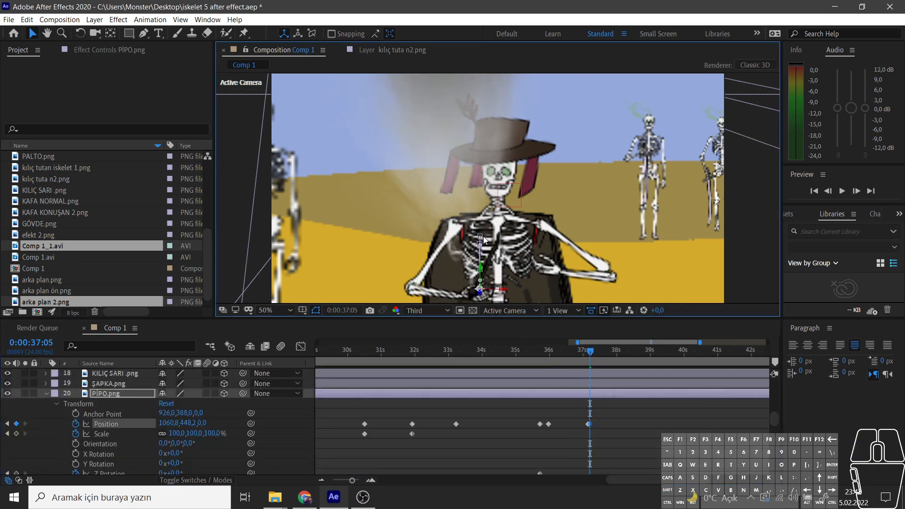
Duplicate a short KAFA KONUŞAN 2 clip, place it after the pipe is lowered at 0:00:37:05, and move its layer above the other talking-head clips.
scroll(550, 406, "down", 5)
left_click(466, 433)
key("ctrl+d")
left_click_drag(590, 352, 492, 359)
left_click_drag(352, 479, 357, 481)
left_click_drag(497, 433, 720, 429)
left_click_drag(356, 480, 348, 480)
scroll(603, 431, "up", 2)
scroll(603, 431, "down", 1)
left_click_drag(598, 353, 602, 352)
left_click_drag(136, 462, 151, 392)
left_click_drag(348, 480, 357, 480)
scroll(578, 449, "up", 2)
Duplicate the KAFA KONUŞAN 2 clip repeatedly and stagger the copies in time up to about 0:00:41.
key("ctrl+d")
key("ctrl+d")
left_click_drag(655, 455, 744, 455)
key("ctrl+d")
key("ctrl+d")
key("ctrl+d")
left_click_drag(358, 480, 354, 480)
key("ctrl+d")
left_click_drag(645, 453, 695, 453)
key("ctrl+d")
scroll(695, 454, "down", 2)
key("ctrl+d")
left_click_drag(694, 395, 670, 399)
Just before 0:00:40:19, add holding keyframes for the PİPO pipe's Position and the SOL EL hand's Z Rotation.
key("minus")
key("minus")
scroll(597, 418, "down", 2)
scroll(594, 425, "up", 2)
scroll(587, 430, "down", 2)
scroll(555, 403, "up", 3)
left_click_drag(543, 351, 619, 385)
left_click_drag(618, 353, 614, 353)
scroll(34, 464, "down", 10)
left_click(17, 454)
scroll(640, 439, "down", 2)
scroll(37, 448, "down", 5)
left_click(16, 434)
scroll(614, 381, "up", 7)
At 0:00:40:19, raise the PİPO pipe to Y position 376.2 and set the SOL EL hand's Z Rotation to -1x-12.2°.
left_click_drag(614, 352, 617, 352)
scroll(194, 424, "down", 2)
scroll(194, 424, "up", 3)
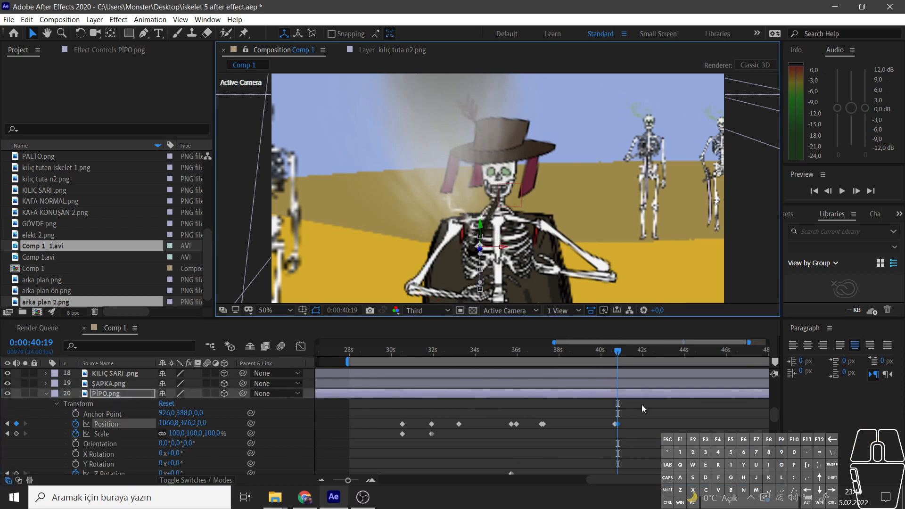
scroll(613, 380, "down", 8)
left_click_drag(151, 433, 147, 433)
Save a copy of the project on the desktop as "iskelet yedek 2".
left_click(8, 19)
mouse_move(57, 135)
left_click(226, 146)
type("iskelet yedek 2")
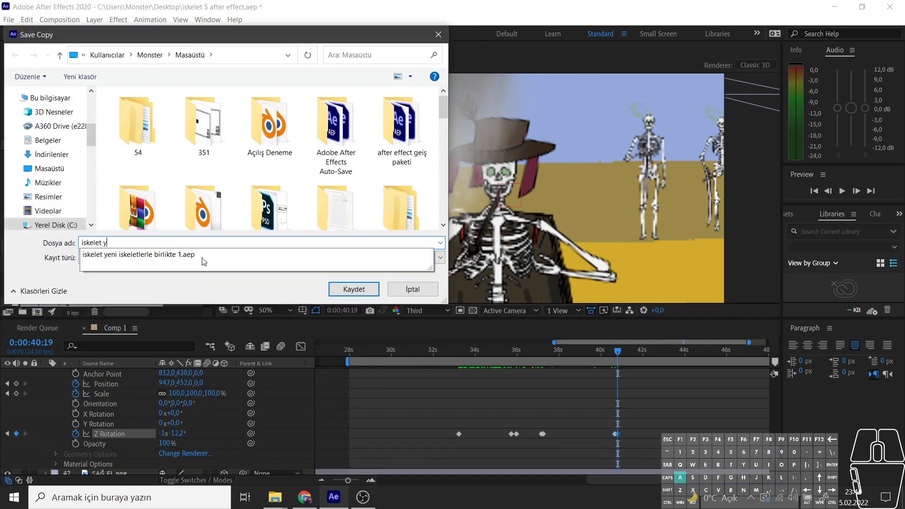
key("Return")
Examine the kılıç tuta n2 skeleton layers and the talking-head clips around 0:00:34:10.
scroll(584, 392, "up", 5)
scroll(521, 396, "down", 1)
mouse_move(469, 354)
left_mouse_down()
mouse_move(371, 357)
mouse_move(484, 352)
left_mouse_up()
scroll(146, 394, "down", 2)
left_click(140, 395)
scroll(127, 406, "up", 12)
left_click(126, 422)
left_click(127, 433)
scroll(284, 236, "down", 3)
left_click(132, 452)
scroll(132, 448, "down", 1)
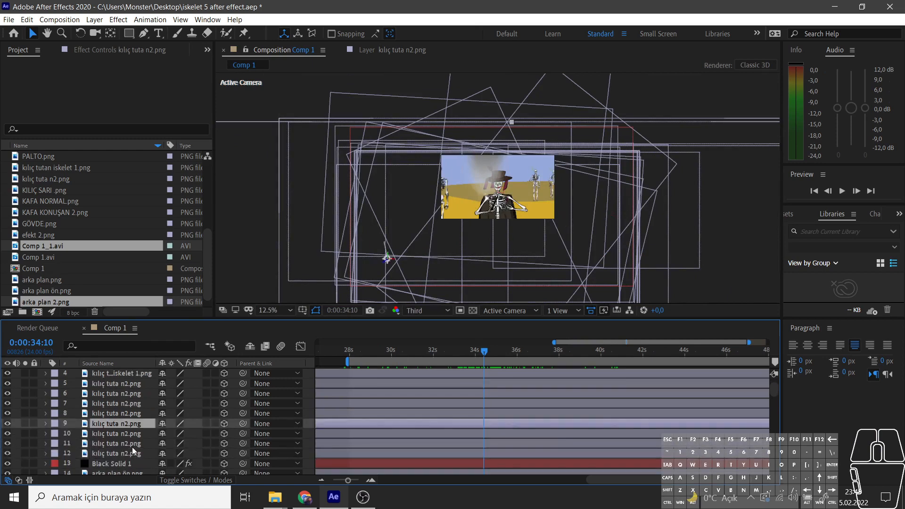
left_click(132, 445)
scroll(367, 268, "up", 1)
scroll(509, 404, "down", 17)
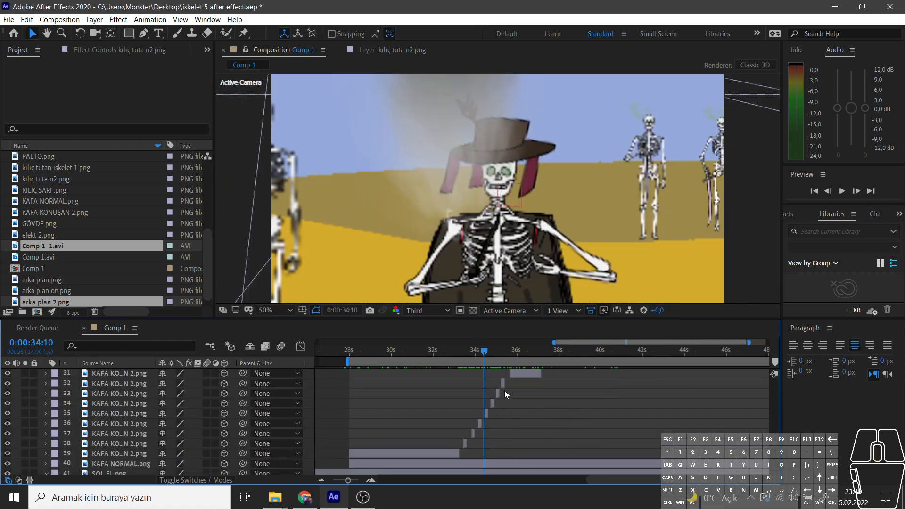
scroll(509, 407, "up", 12)
scroll(493, 400, "up", 2)
left_click(493, 402)
scroll(493, 400, "down", 7)
At 0:00:33:00, add Position, Scale and Z Rotation keyframes to Null 1.
left_click_drag(348, 480, 339, 480)
left_click_drag(566, 354, 563, 361)
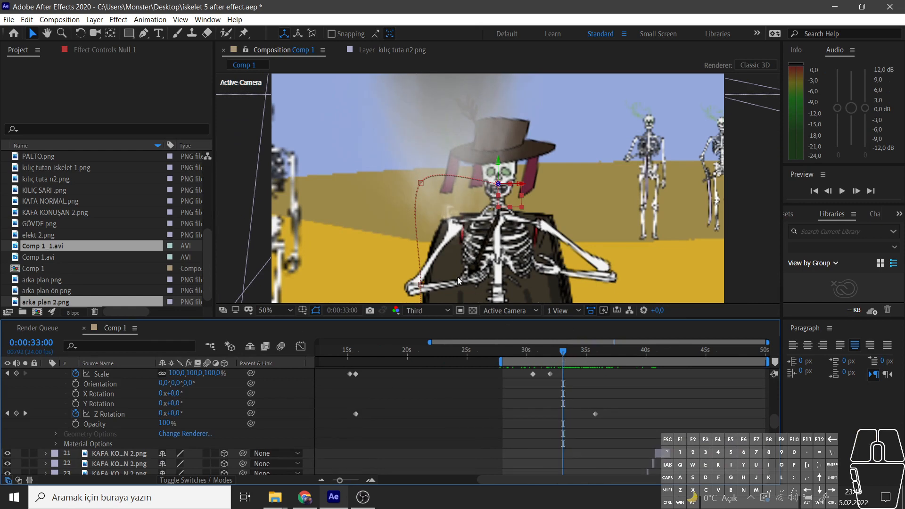
scroll(27, 420, "up", 6)
left_click(16, 403)
left_click(16, 414)
left_click(17, 453)
Reduce Null 1's Scale shortly after 0:00:33:00 and increase it again about two seconds further along the timeline.
left_click(579, 355)
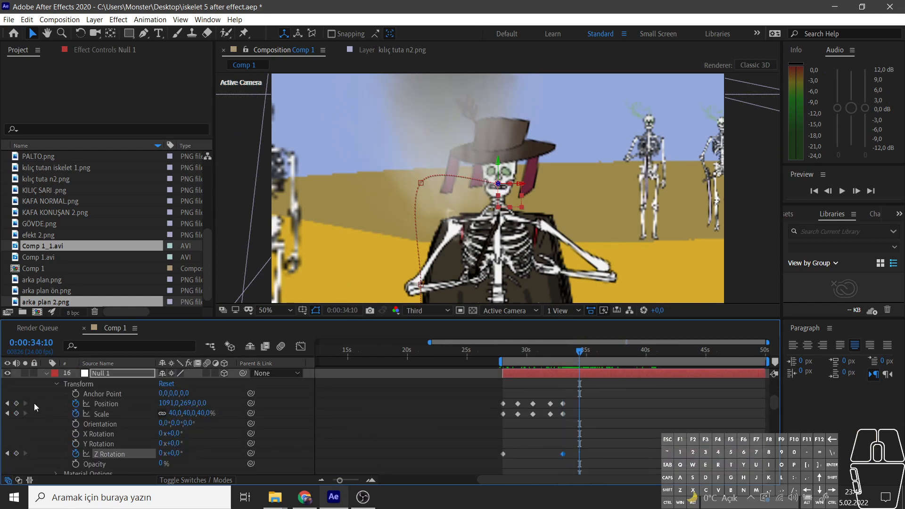
left_click(570, 355)
left_click_drag(175, 414, 165, 413)
left_click_drag(572, 354, 594, 355)
left_click_drag(178, 413, 188, 413)
left_click_drag(597, 354, 672, 357)
Check the layers and keyframes along the timeline and save the project.
scroll(654, 402, "down", 5)
scroll(692, 421, "down", 4)
scroll(691, 415, "up", 8)
scroll(677, 401, "down", 2)
key("=")
key("=")
left_click(565, 351)
left_click(8, 20)
mouse_move(64, 128)
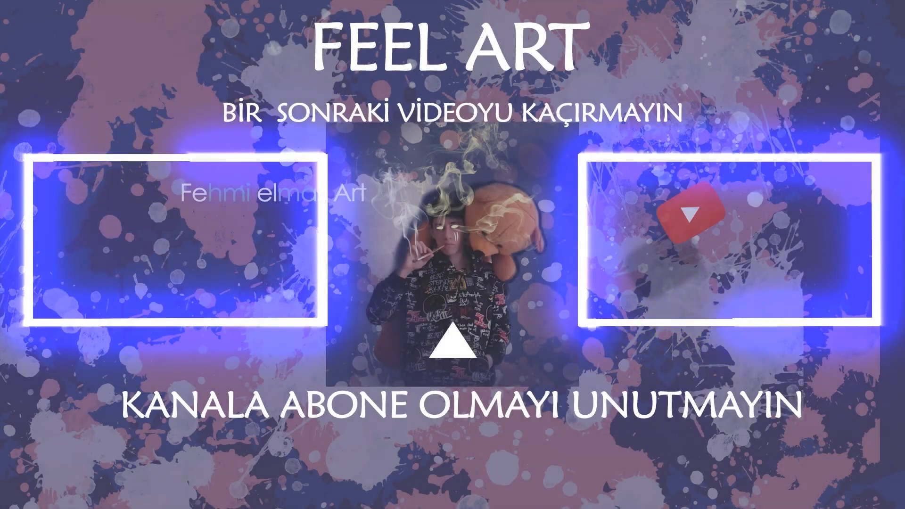